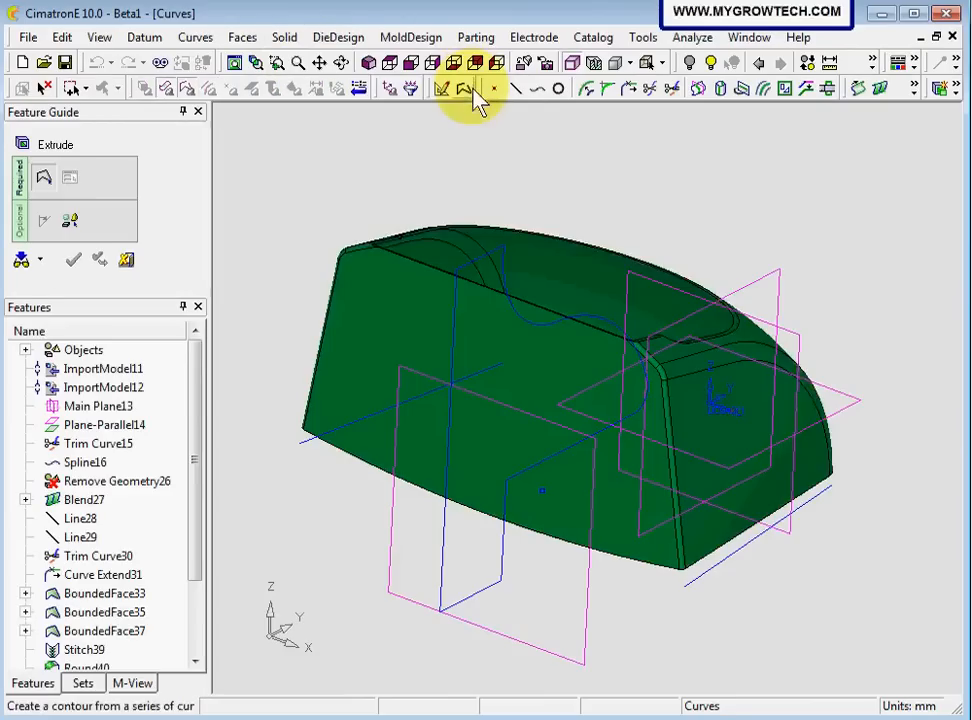
# Remove-extrude the closed side-profile contour through the body on both sides, and save the file
pyautogui.click(466, 222)
pyautogui.click(478, 262)
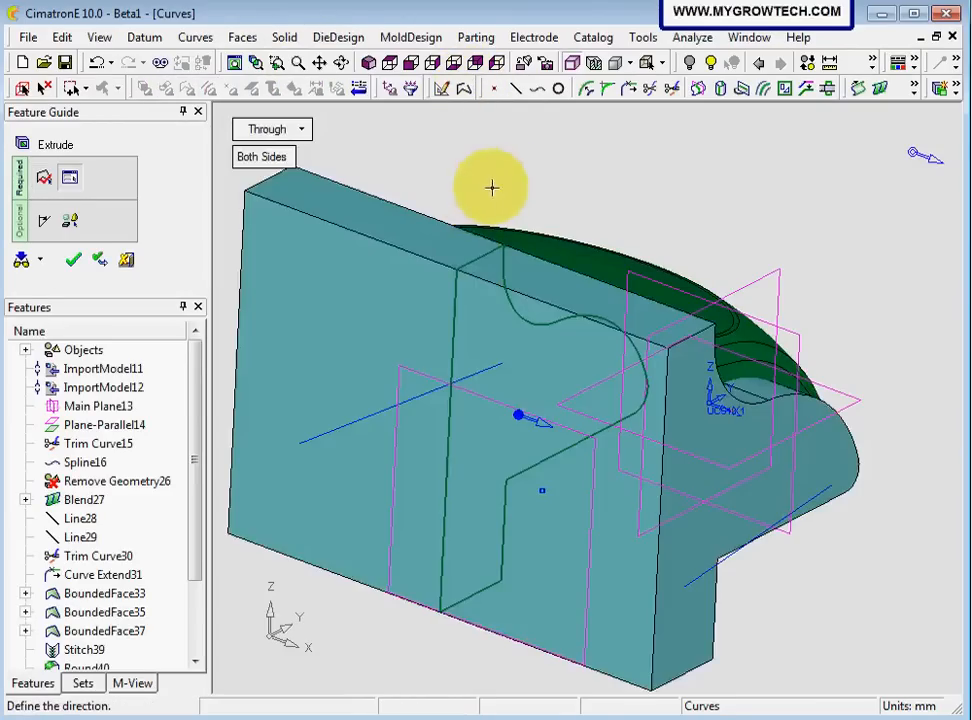
pyautogui.keyDown('ctrl'); pyautogui.moveTo(625, 234); pyautogui.dragTo(610, 318, button='right'); pyautogui.keyUp('ctrl')
pyautogui.moveTo(610, 318)
pyautogui.keyDown('ctrl'); pyautogui.mouseDown()
pyautogui.moveTo(477, 319)
pyautogui.moveTo(361, 374)
pyautogui.moveTo(562, 310)
pyautogui.moveTo(586, 234)
pyautogui.moveTo(575, 308)
pyautogui.moveTo(524, 273)
pyautogui.mouseUp(); pyautogui.keyUp('ctrl')
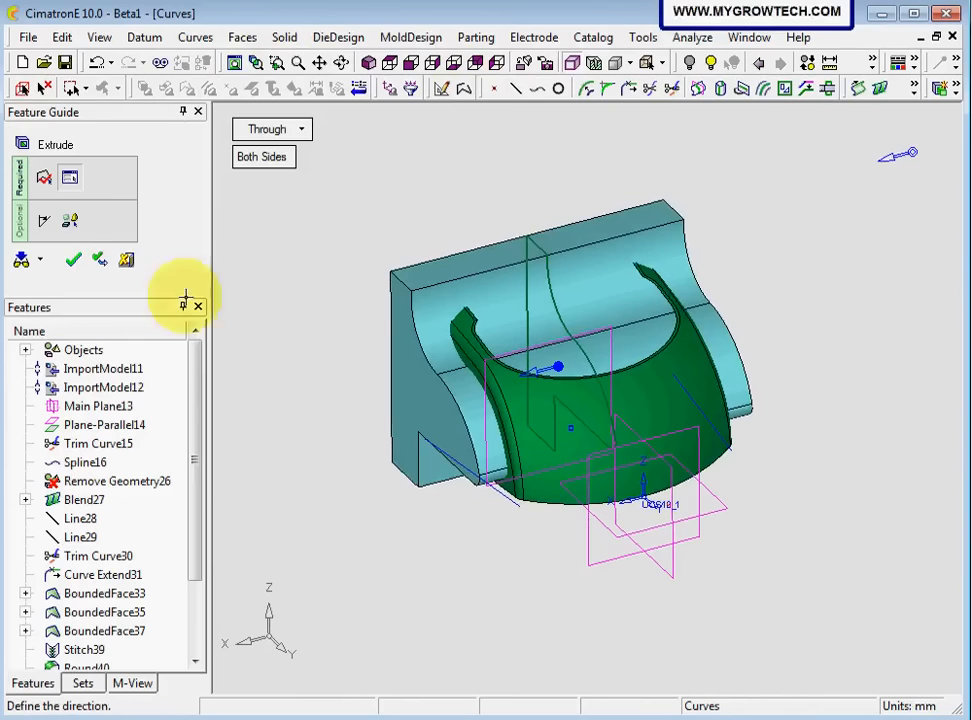
pyautogui.click(74, 260)
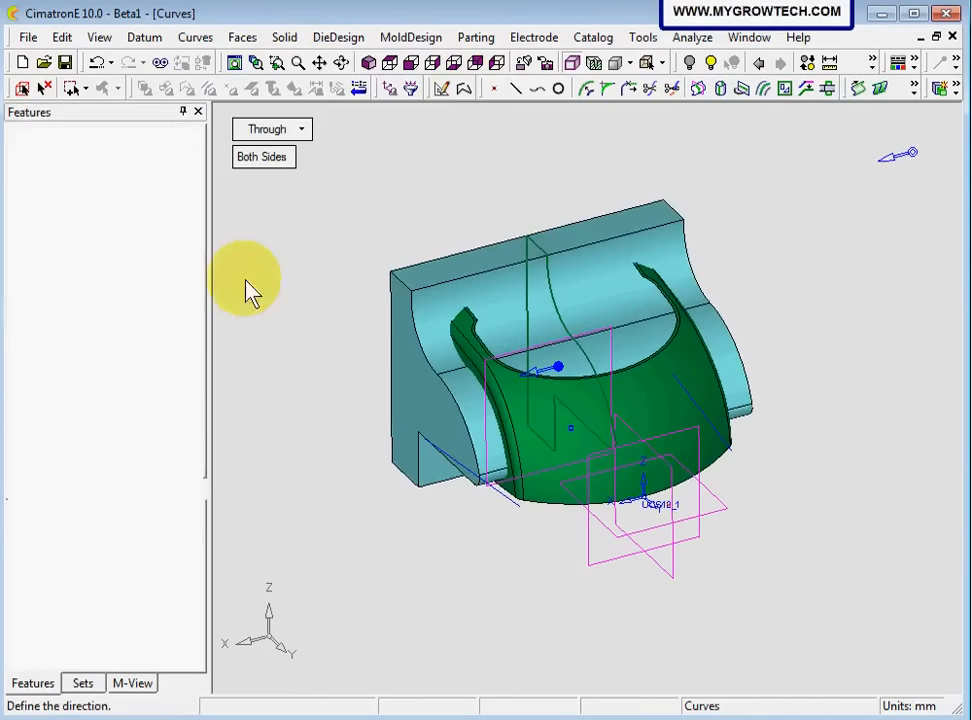
pyautogui.keyDown('ctrl'); pyautogui.moveTo(592, 415); pyautogui.dragTo(582, 316, button='right'); pyautogui.keyUp('ctrl')
pyautogui.keyDown('ctrl'); pyautogui.moveTo(514, 452); pyautogui.dragTo(537, 427, button='middle'); pyautogui.keyUp('ctrl')
pyautogui.keyDown('ctrl'); pyautogui.moveTo(538, 427); pyautogui.dragTo(382, 408); pyautogui.keyUp('ctrl')
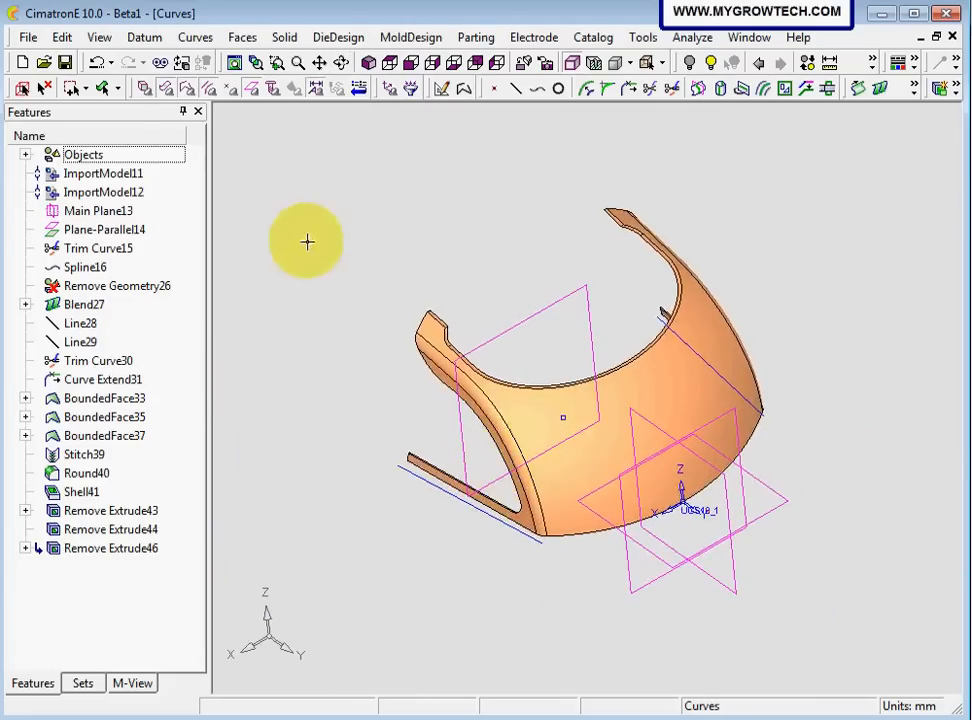
pyautogui.click(65, 62)
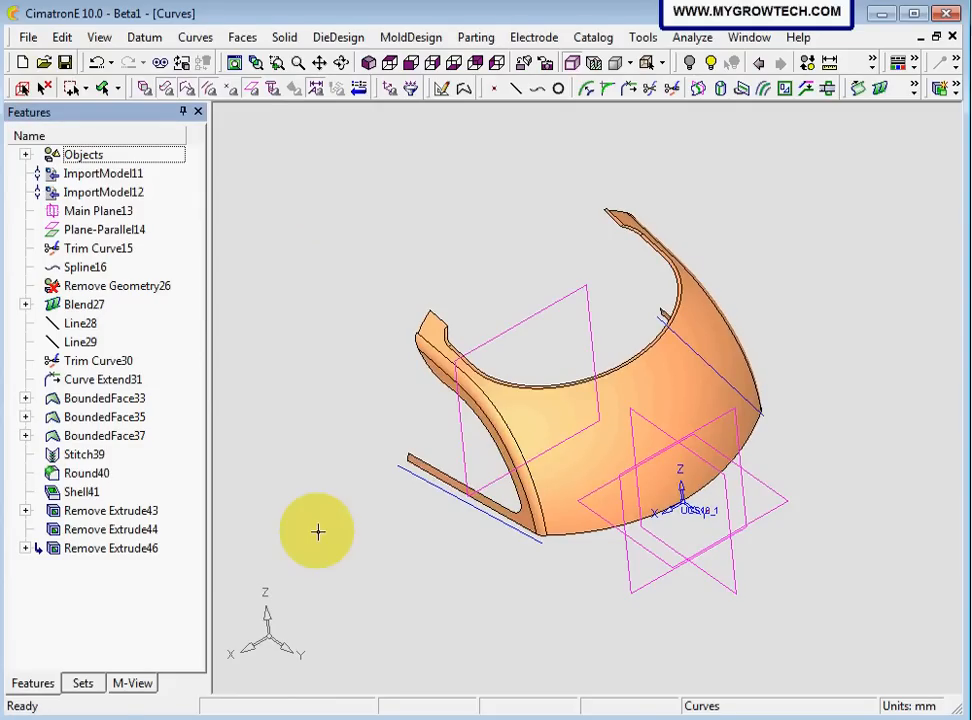
# Show the STEP25 set and remove-extrude its two closed contours Through, One Side, with the direction pointing into the body
pyautogui.click(84, 686)
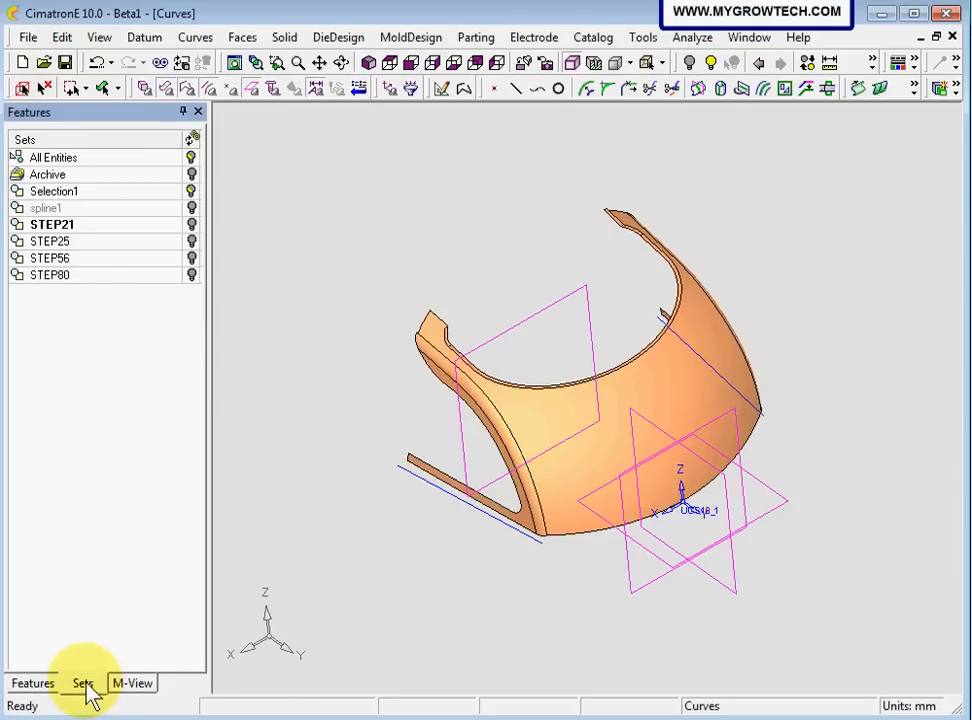
pyautogui.click(193, 244)
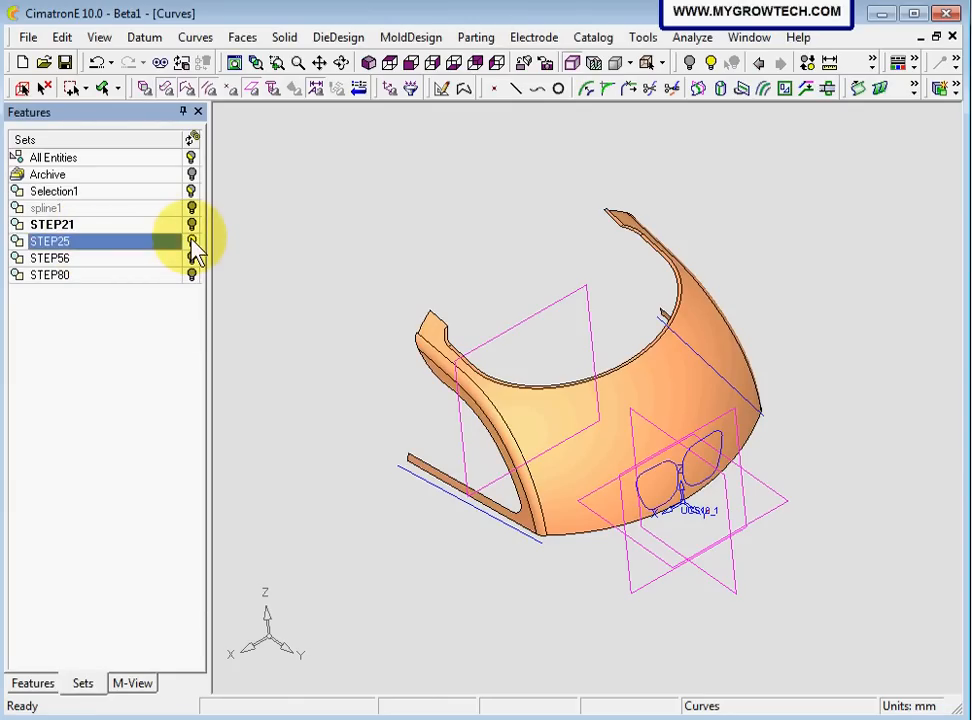
pyautogui.keyDown('ctrl'); pyautogui.moveTo(645, 637); pyautogui.dragTo(727, 140, button='right'); pyautogui.keyUp('ctrl')
pyautogui.keyDown('ctrl'); pyautogui.moveTo(812, 455); pyautogui.dragTo(595, 297, button='middle'); pyautogui.keyUp('ctrl')
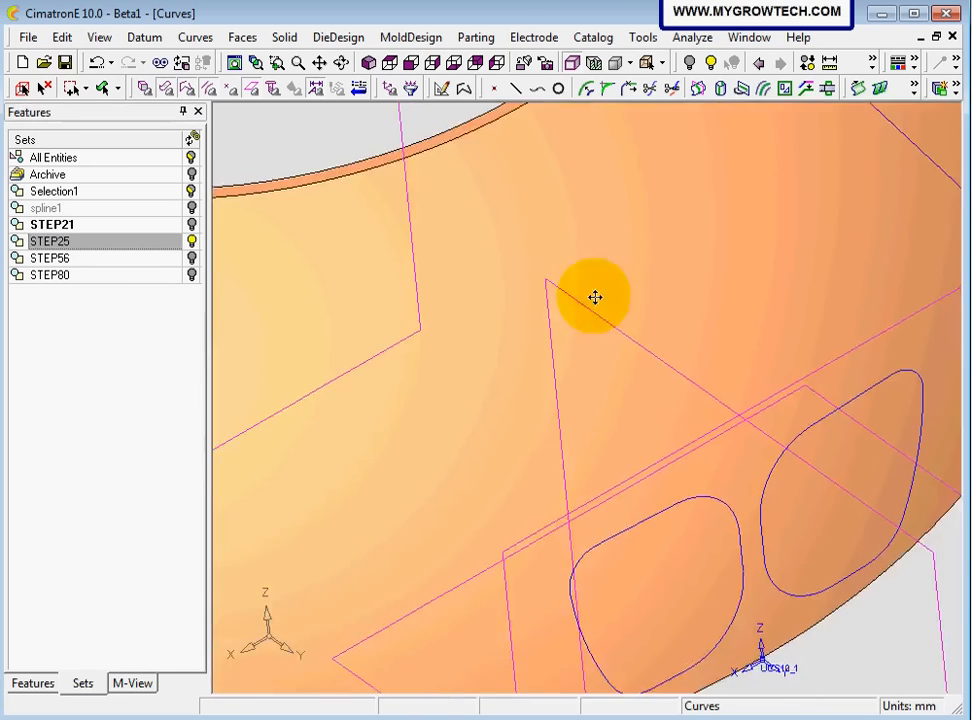
pyautogui.keyDown('ctrl'); pyautogui.moveTo(595, 297); pyautogui.dragTo(373, 193); pyautogui.keyUp('ctrl')
pyautogui.click(286, 38)
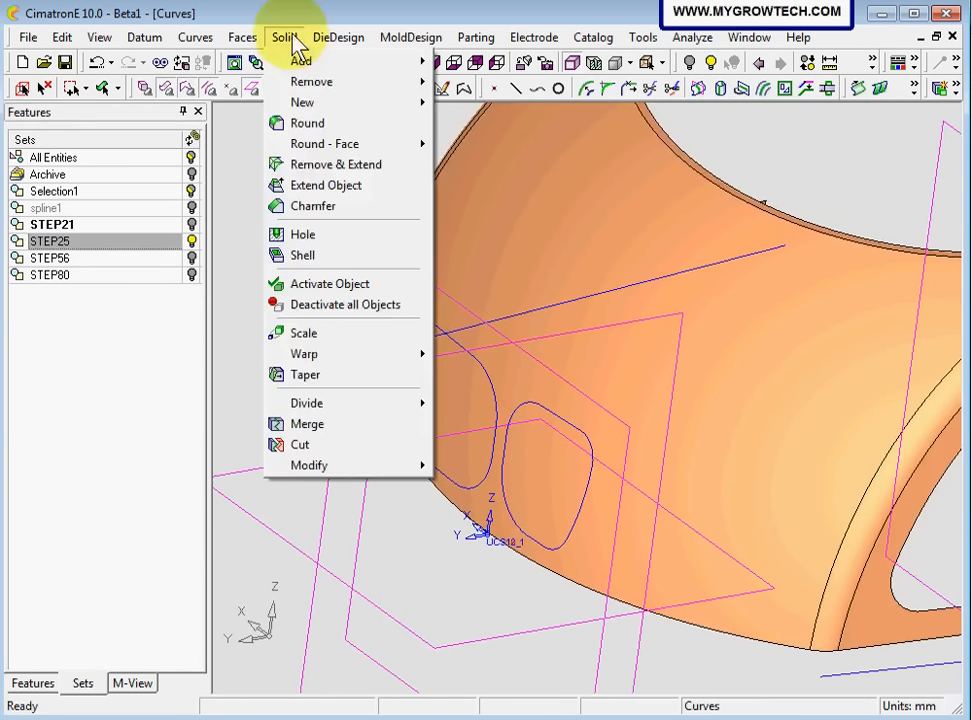
pyautogui.moveTo(318, 83)
pyautogui.click(468, 88)
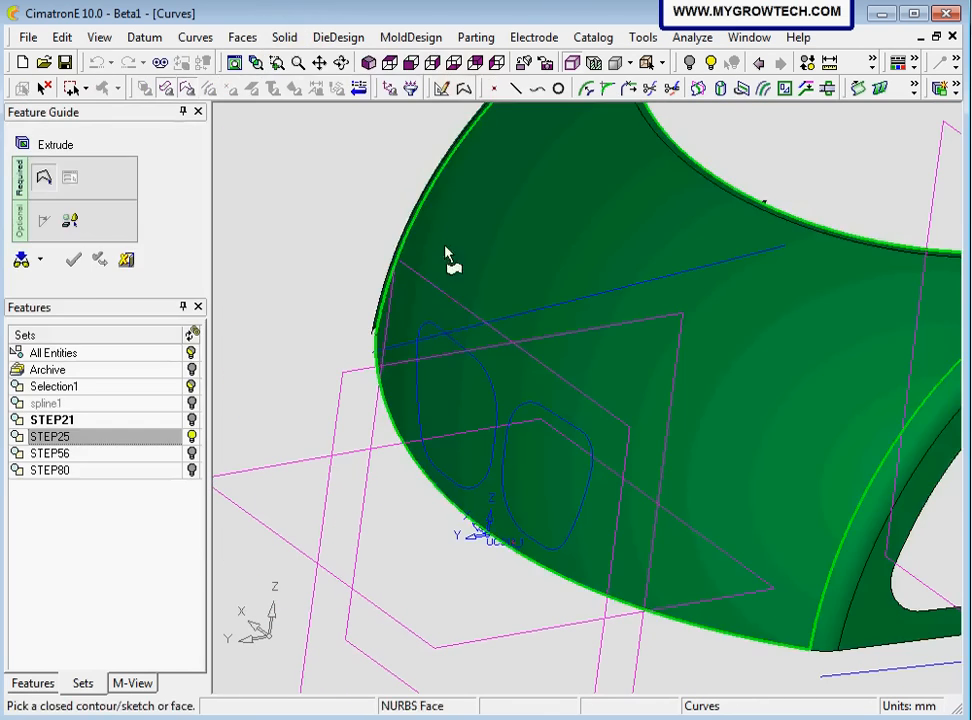
pyautogui.click(436, 325)
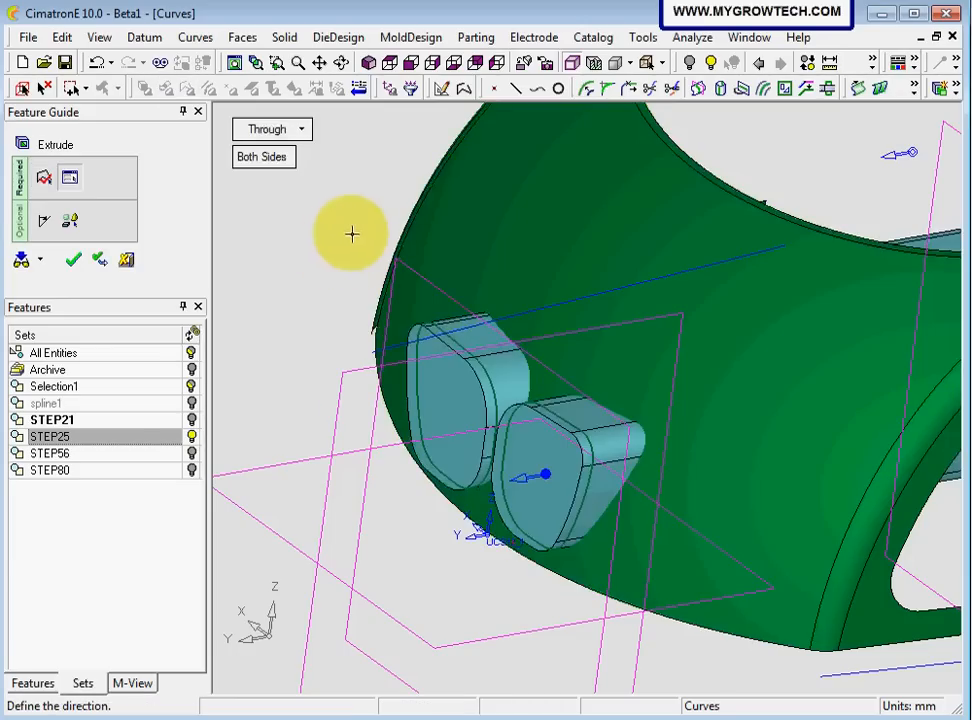
pyautogui.keyDown('ctrl'); pyautogui.moveTo(373, 217); pyautogui.dragTo(325, 271, button='right'); pyautogui.keyUp('ctrl')
pyautogui.click(262, 157)
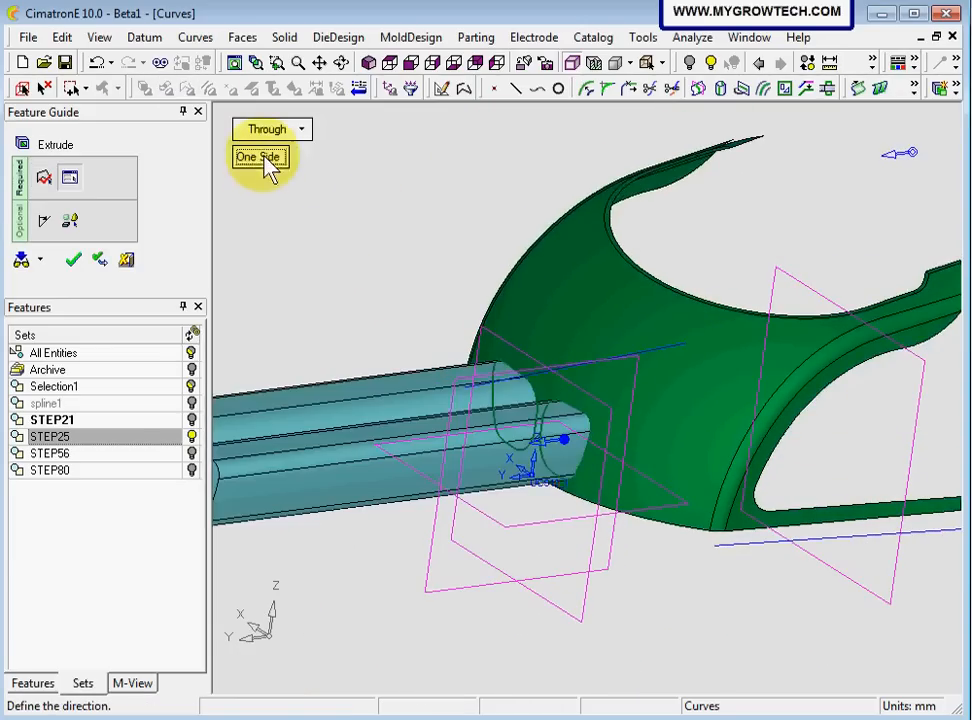
pyautogui.keyDown('ctrl'); pyautogui.moveTo(520, 397); pyautogui.dragTo(345, 279); pyautogui.keyUp('ctrl')
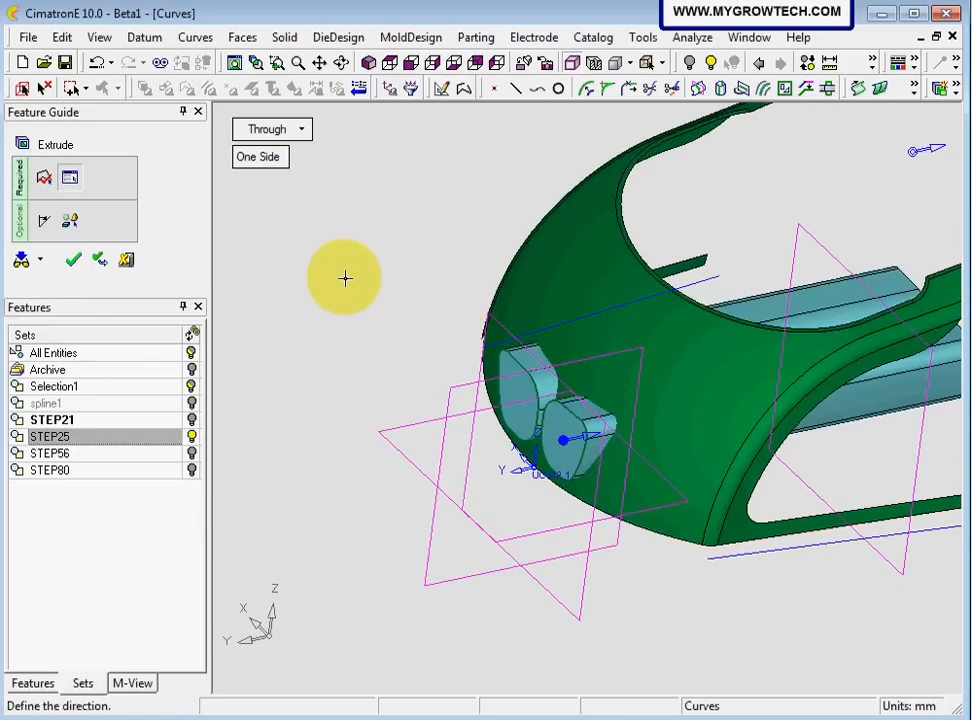
pyautogui.click(73, 259)
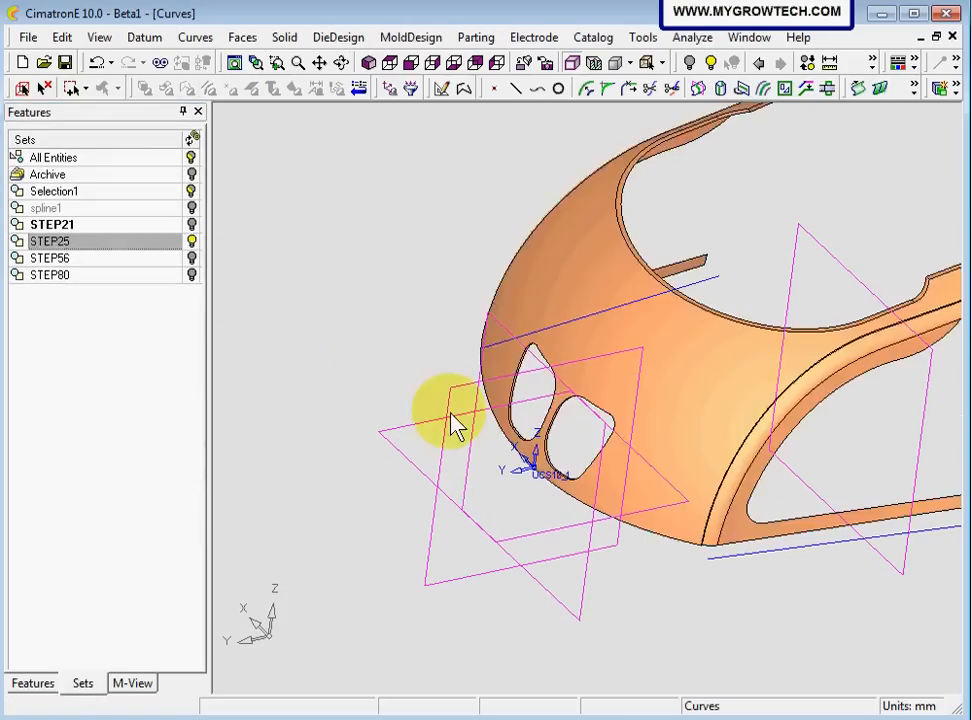
pyautogui.keyDown('ctrl'); pyautogui.moveTo(516, 541); pyautogui.dragTo(486, 384, button='right'); pyautogui.keyUp('ctrl')
pyautogui.moveTo(486, 384)
pyautogui.keyDown('ctrl'); pyautogui.mouseDown()
pyautogui.moveTo(576, 279)
pyautogui.moveTo(592, 345)
pyautogui.mouseUp(); pyautogui.keyUp('ctrl')
pyautogui.keyDown('ctrl'); pyautogui.moveTo(592, 345); pyautogui.dragTo(583, 425, button='right'); pyautogui.keyUp('ctrl')
pyautogui.moveTo(408, 300)
pyautogui.keyDown('ctrl'); pyautogui.mouseDown(button='right')
pyautogui.moveTo(432, 319)
pyautogui.moveTo(440, 350)
pyautogui.mouseUp(button='right'); pyautogui.keyUp('ctrl')
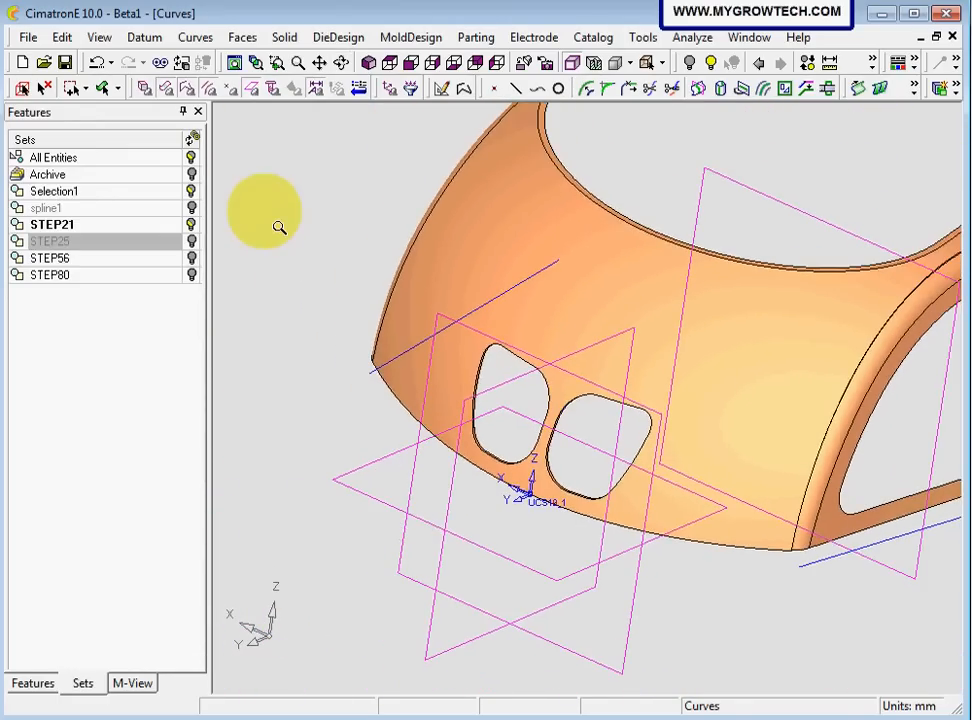
pyautogui.keyDown('ctrl'); pyautogui.moveTo(279, 228); pyautogui.dragTo(259, 327, button='right'); pyautogui.keyUp('ctrl')
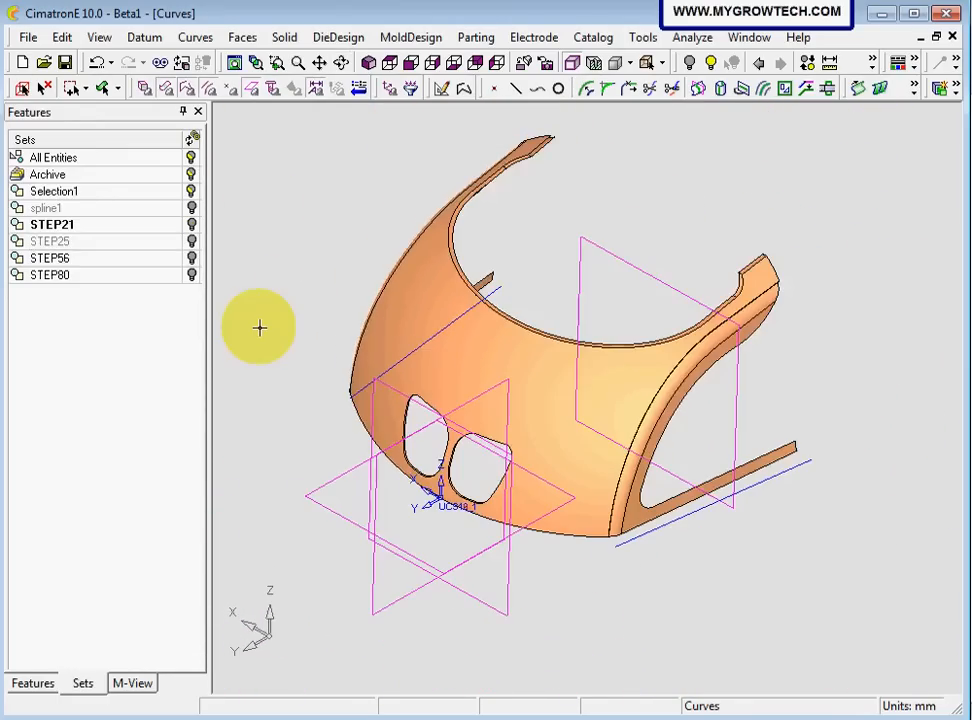
pyautogui.keyDown('ctrl'); pyautogui.moveTo(259, 327); pyautogui.dragTo(334, 254); pyautogui.keyUp('ctrl')
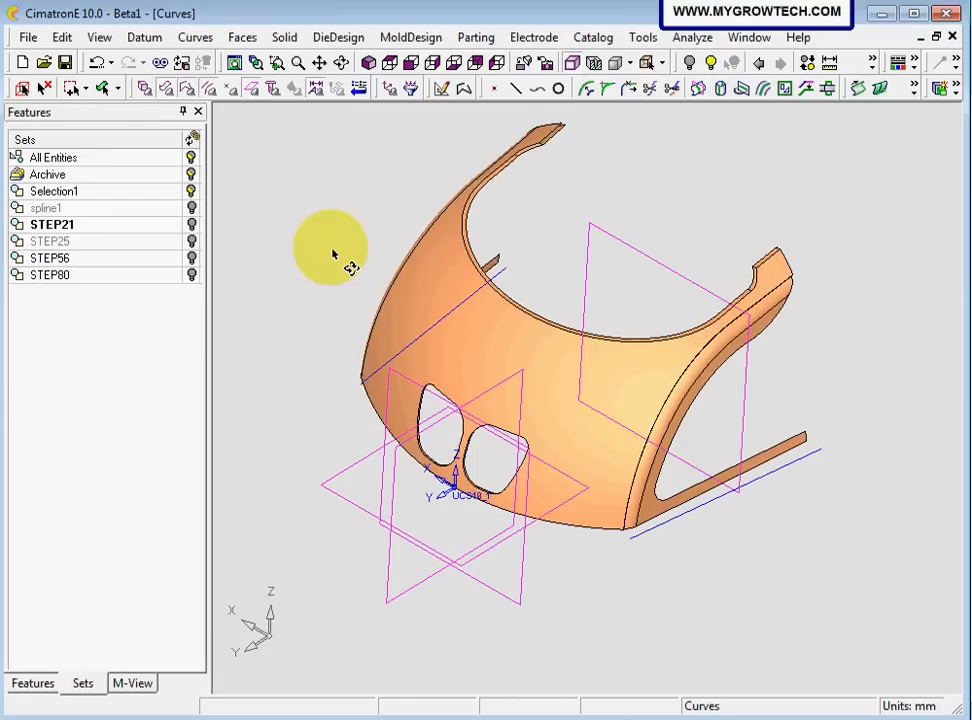
# Start a sketch on the vertical front plane at the UCS and draw a vertical symmetry line about 287 mm up from the origin
pyautogui.click(443, 94)
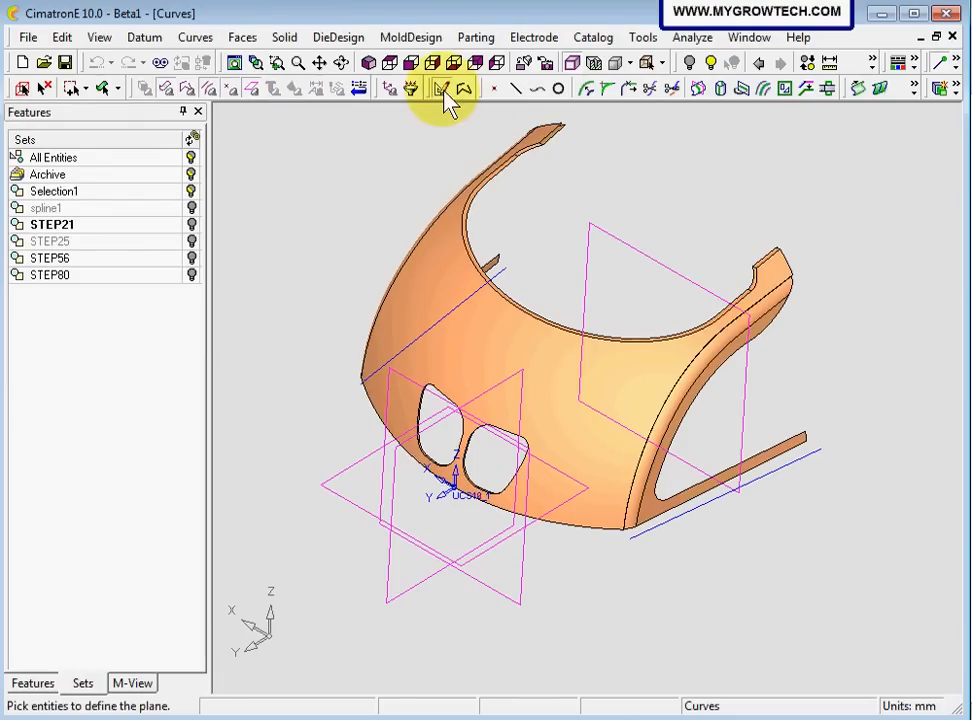
pyautogui.click(381, 437)
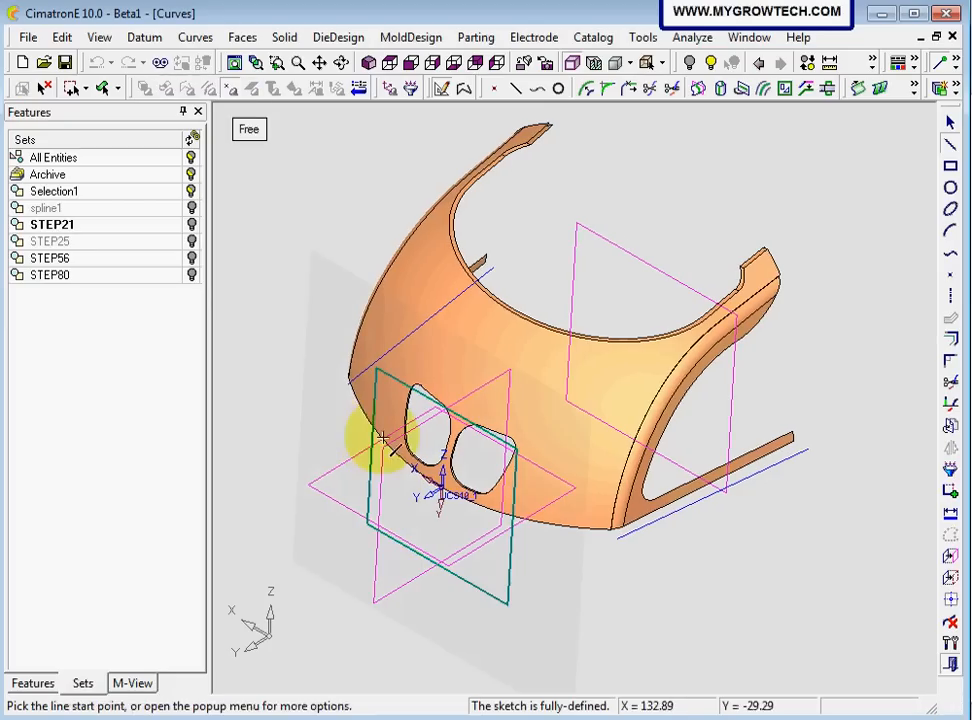
pyautogui.click(411, 63)
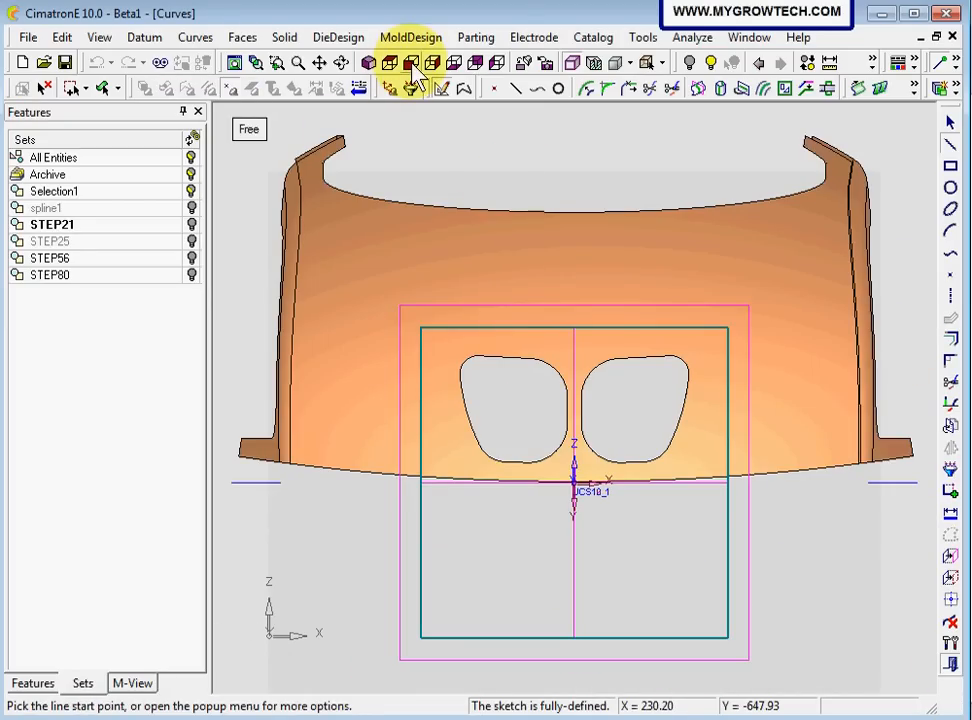
pyautogui.scroll(3, 575, 386)
pyautogui.scroll(-1, 521, 338)
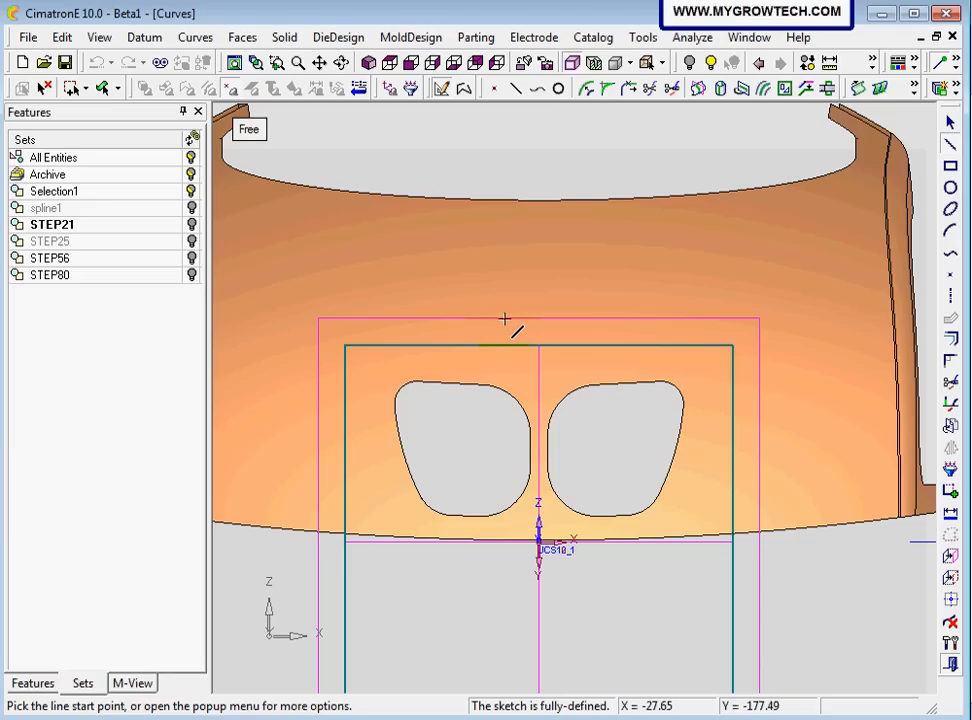
pyautogui.click(951, 298)
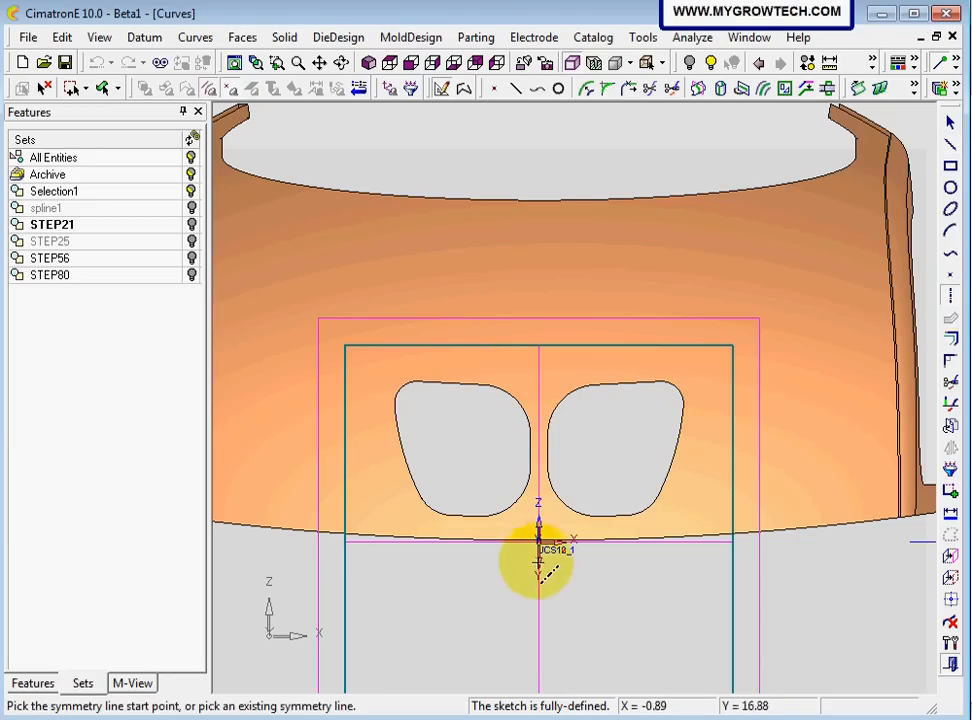
pyautogui.click(538, 547)
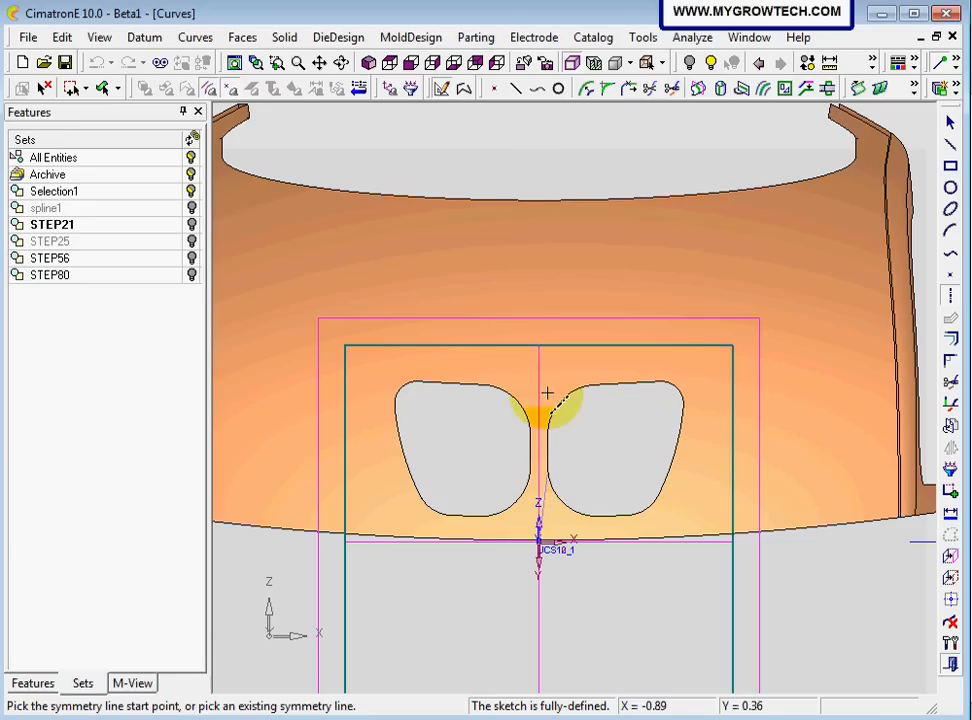
pyautogui.click(538, 184)
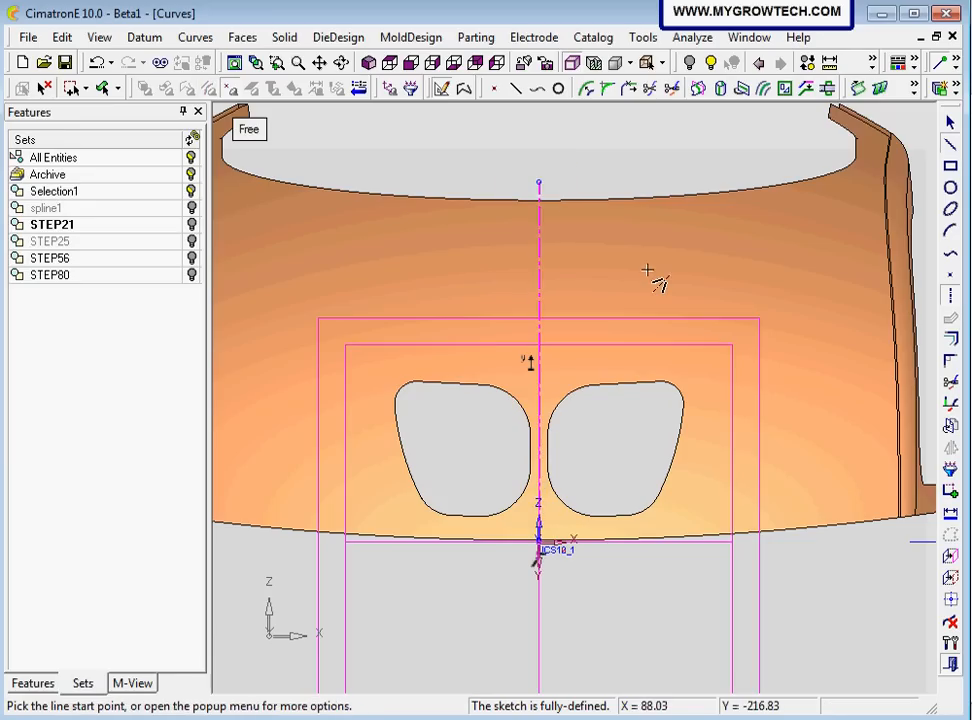
# Sketch a small circle to the right of the symmetry line and a circle about 89 mm in diameter directly above the right opening
pyautogui.click(950, 188)
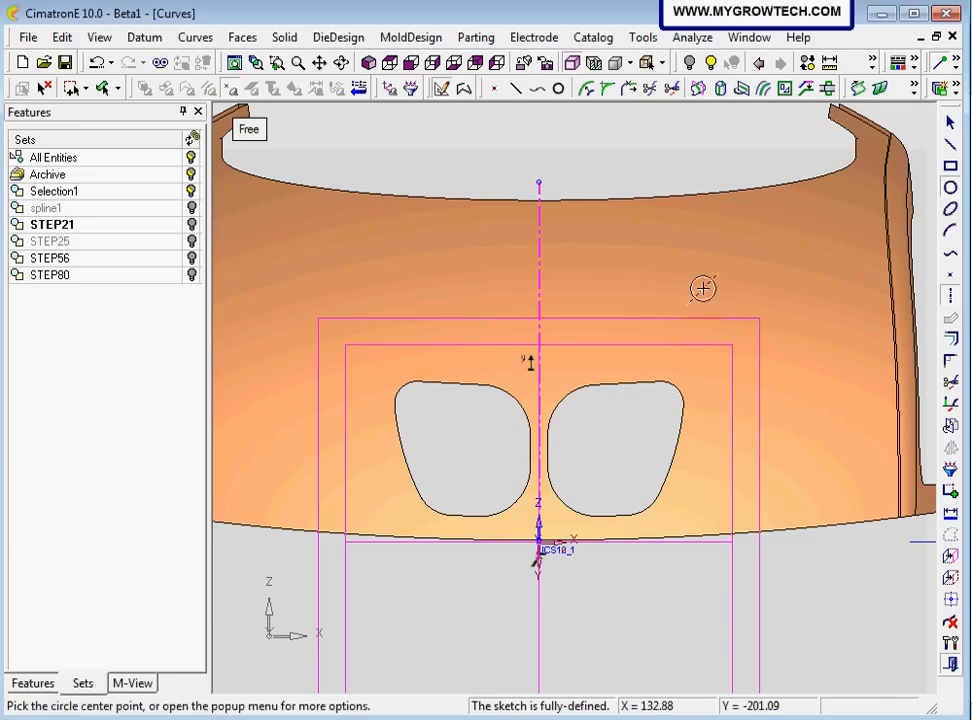
pyautogui.click(712, 281)
pyautogui.click(731, 305)
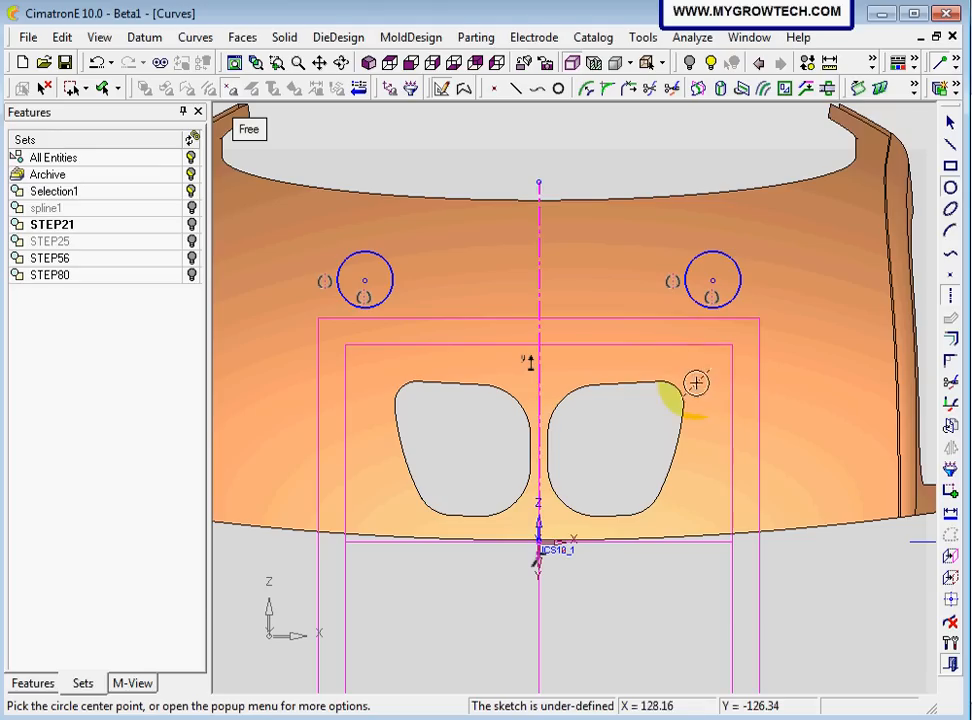
pyautogui.click(636, 327)
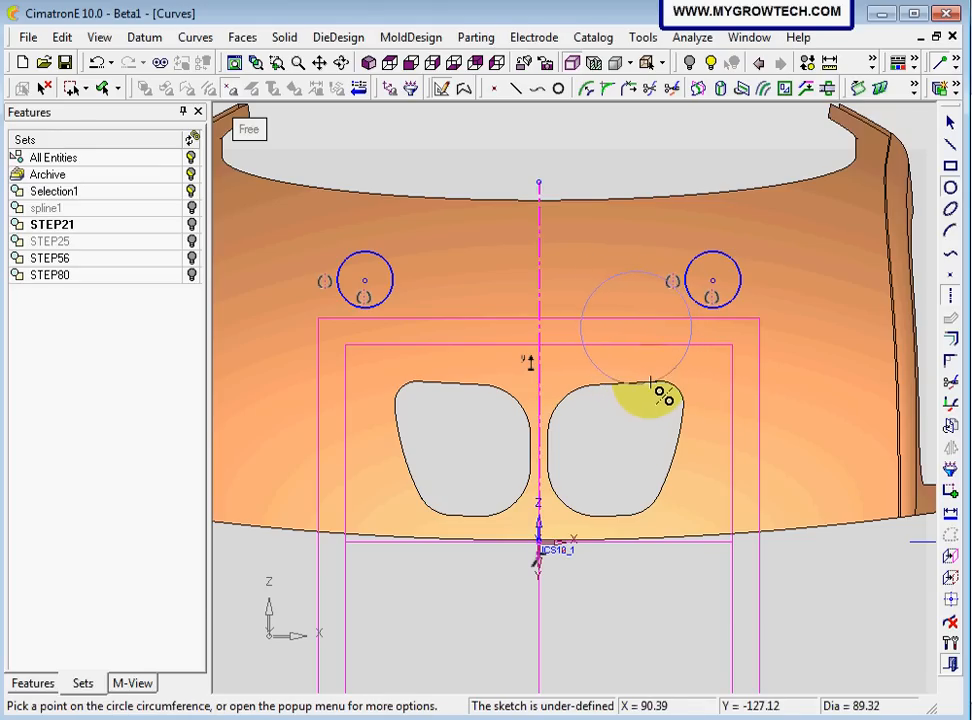
pyautogui.click(651, 383)
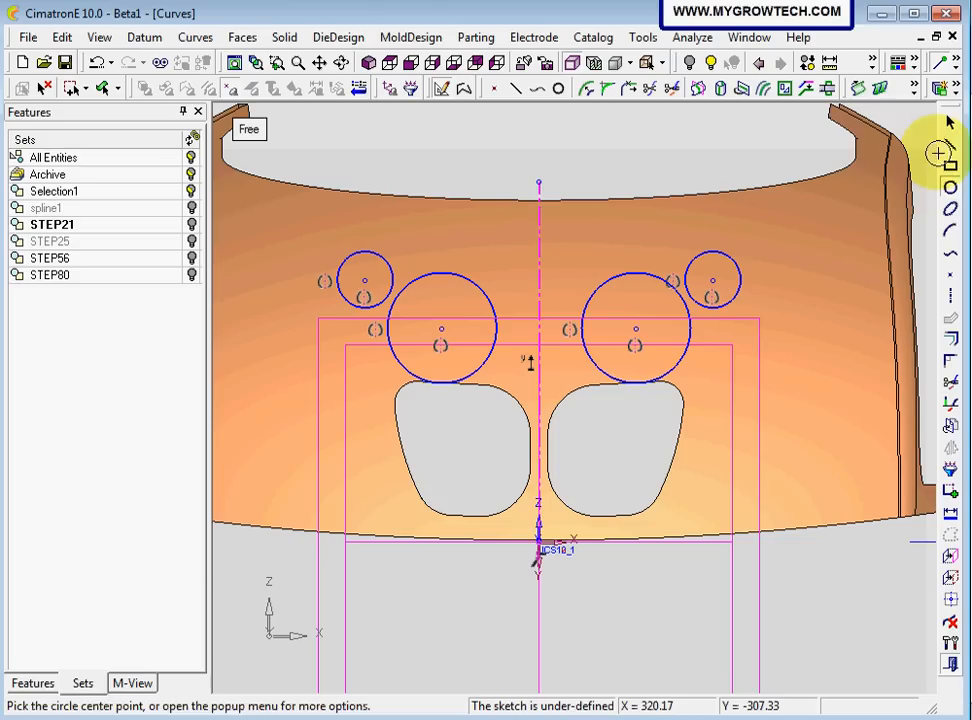
# Draw a line tangent to the tops of the two small outer circles
pyautogui.click(951, 146)
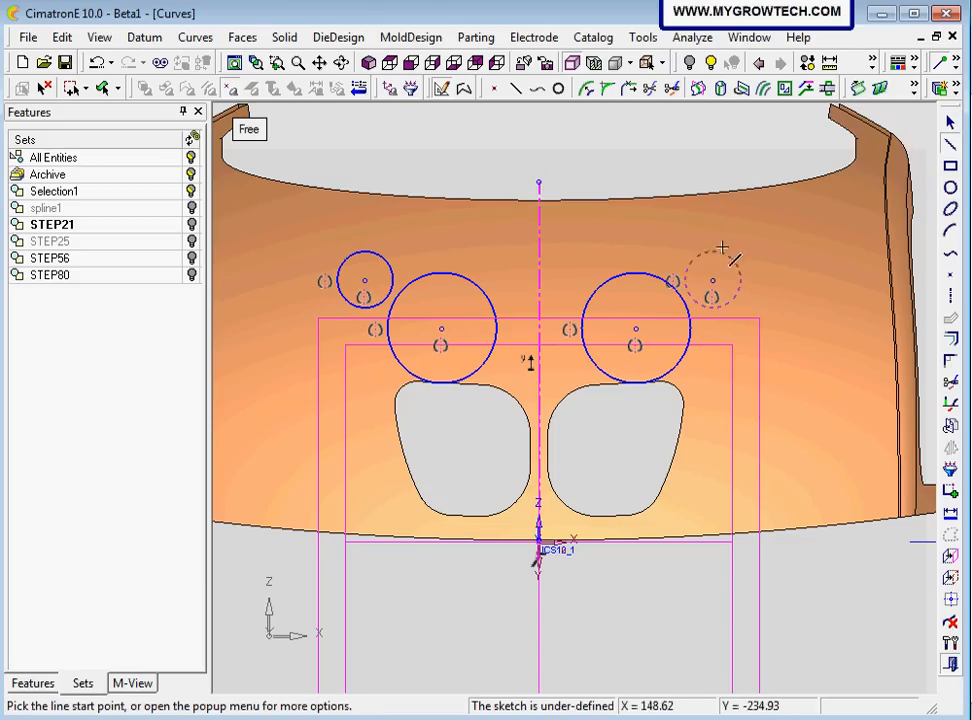
pyautogui.rightClick(428, 182)
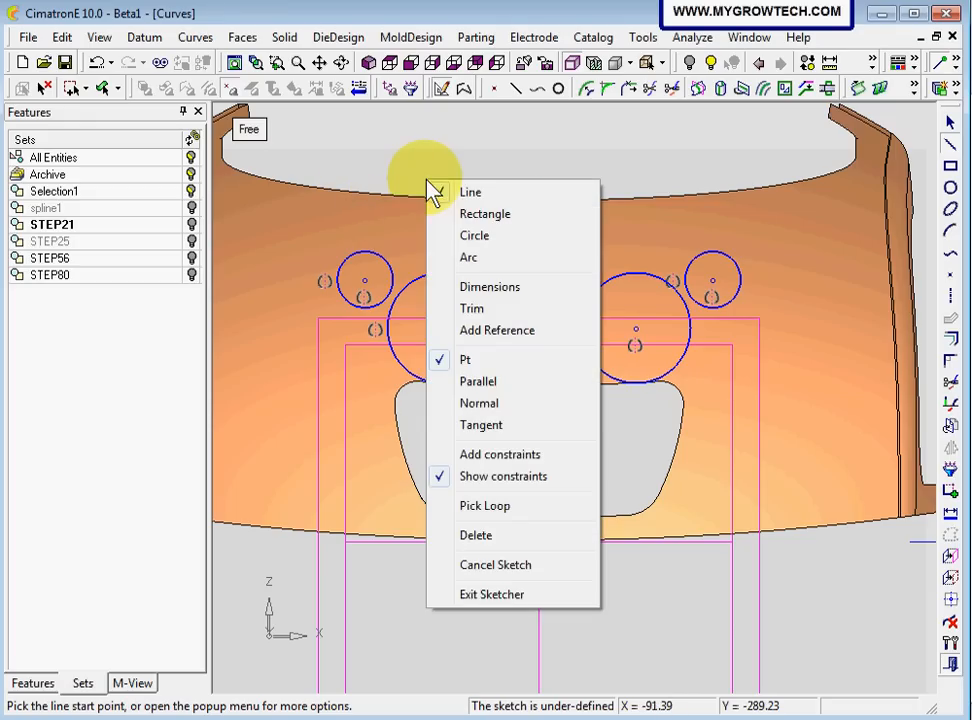
pyautogui.click(484, 427)
pyautogui.click(347, 262)
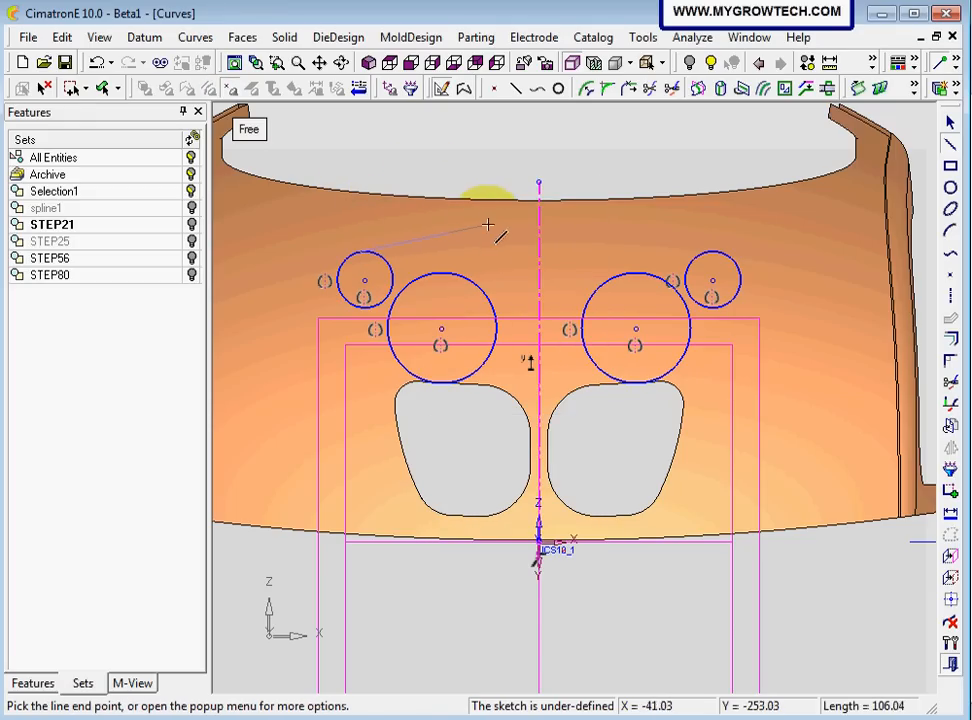
pyautogui.rightClick(487, 226)
pyautogui.click(441, 468)
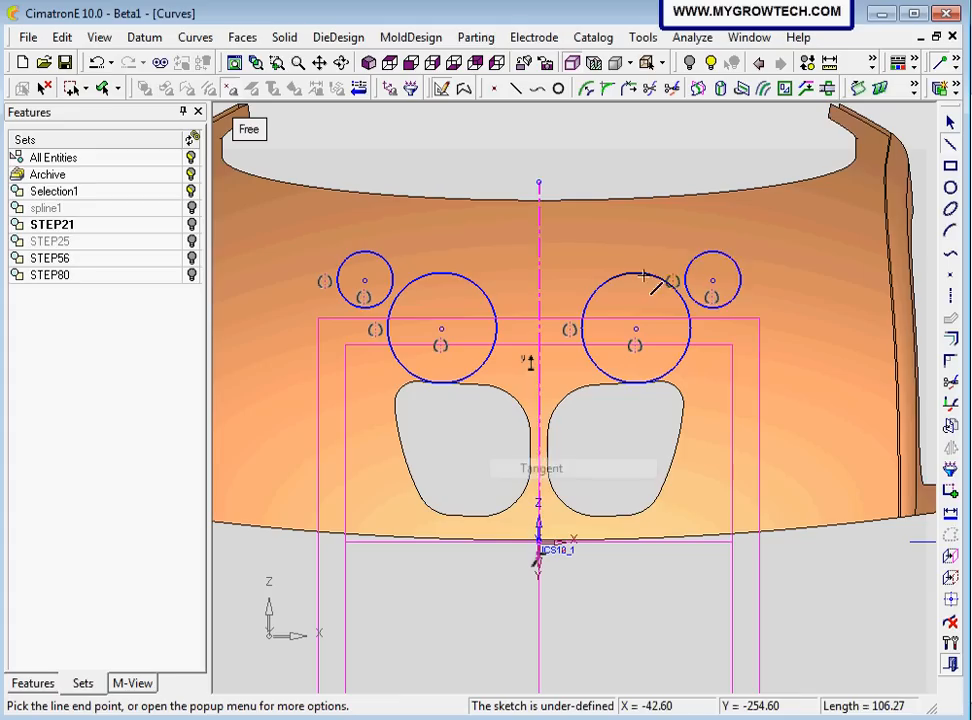
pyautogui.click(724, 250)
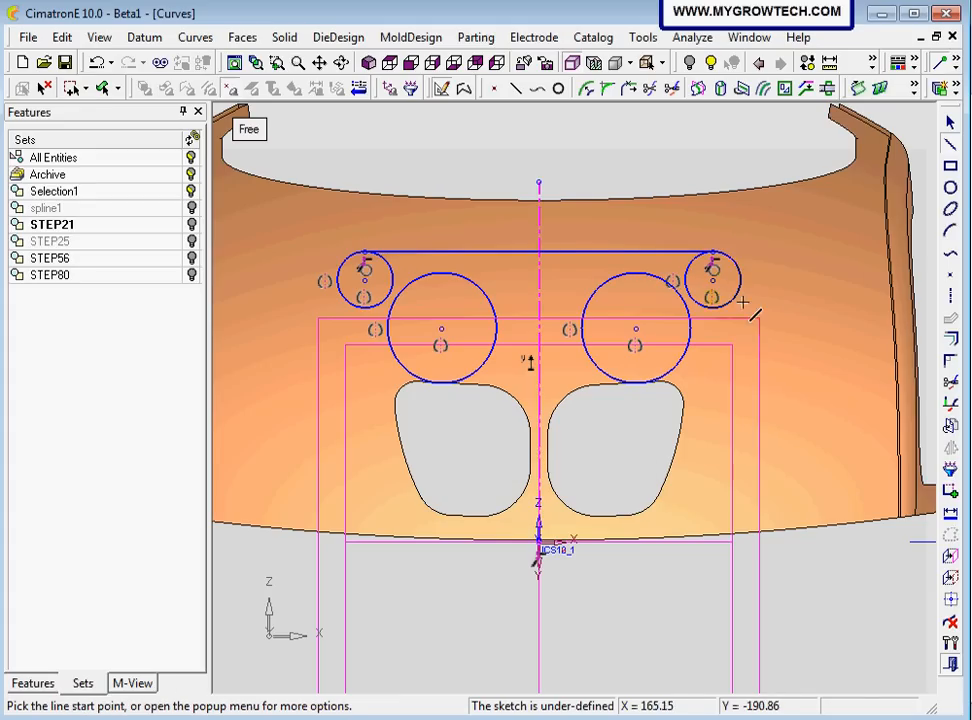
# Draw a line tangent to the outer sides of the small right circle and the large right circle
pyautogui.rightClick(798, 320)
pyautogui.click(853, 540)
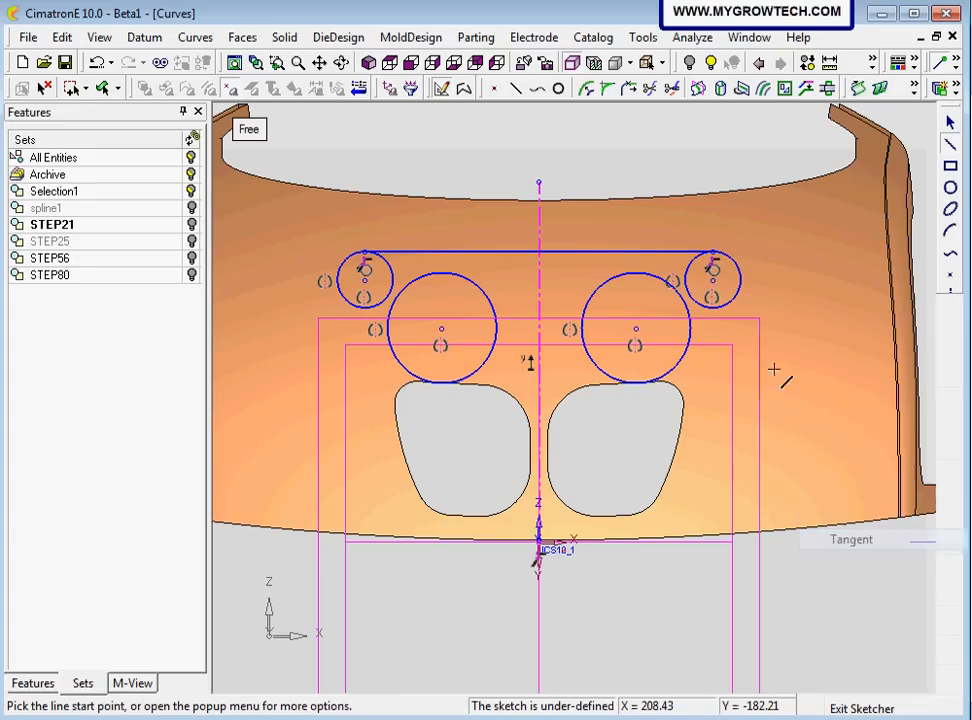
pyautogui.click(737, 297)
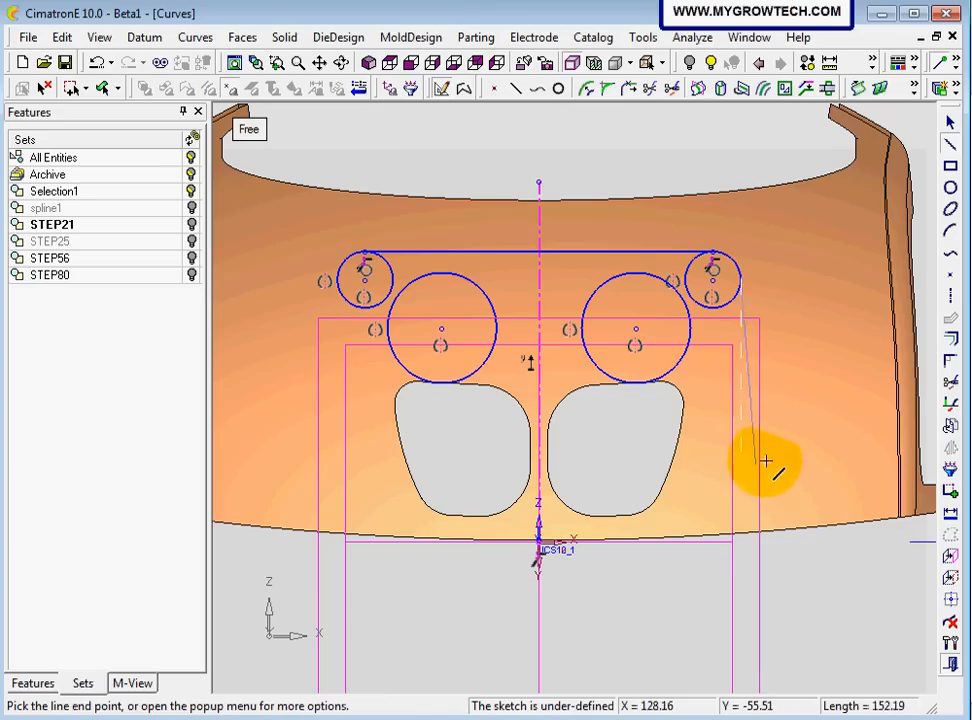
pyautogui.rightClick(793, 440)
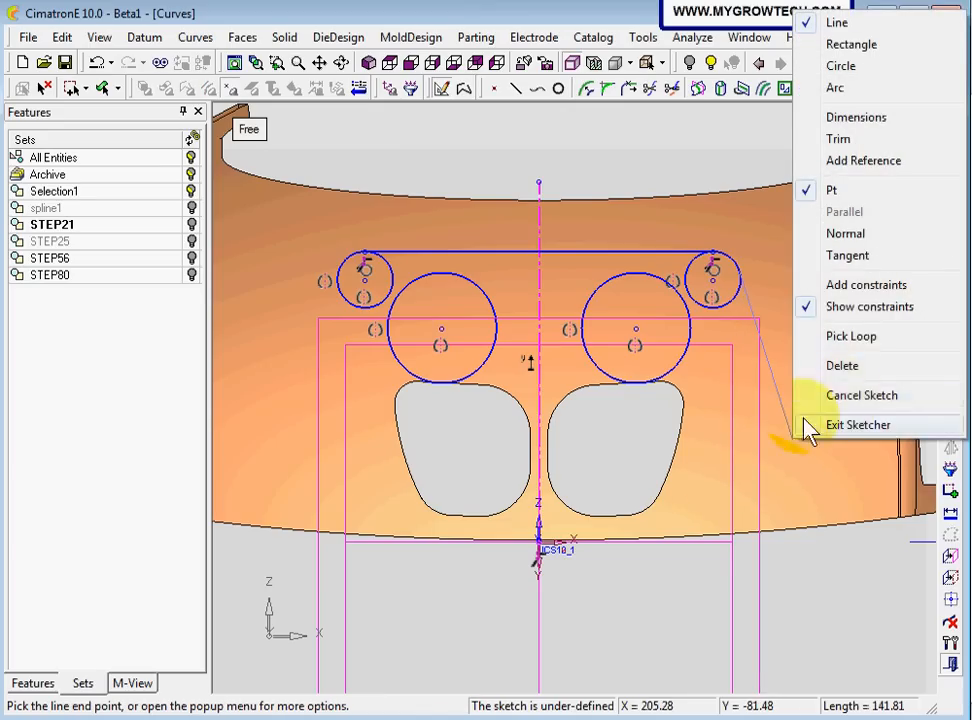
pyautogui.click(848, 256)
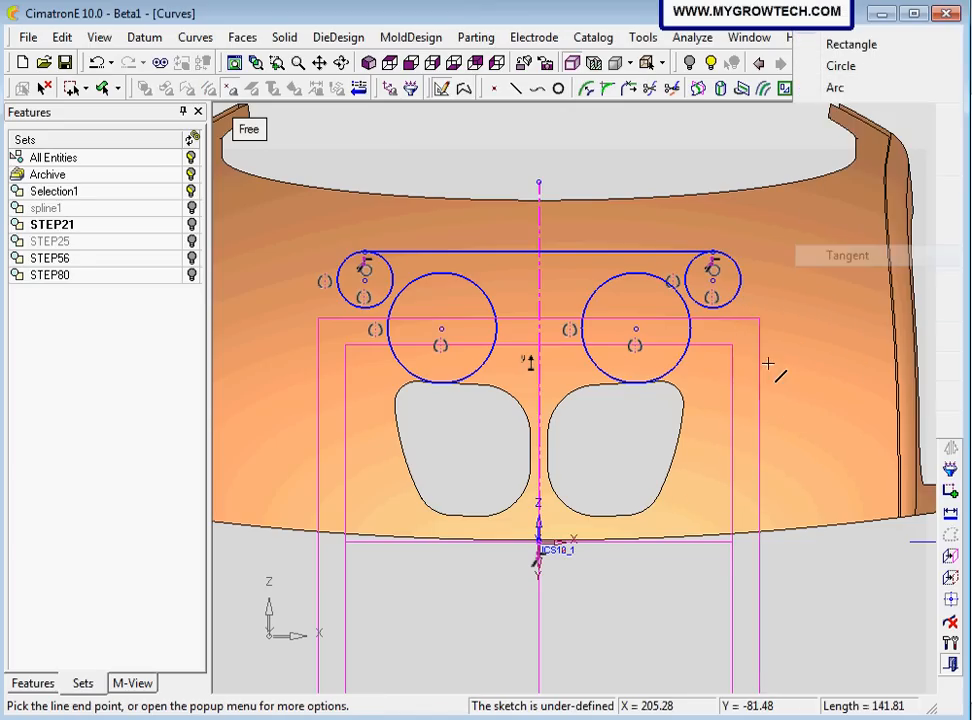
pyautogui.click(672, 380)
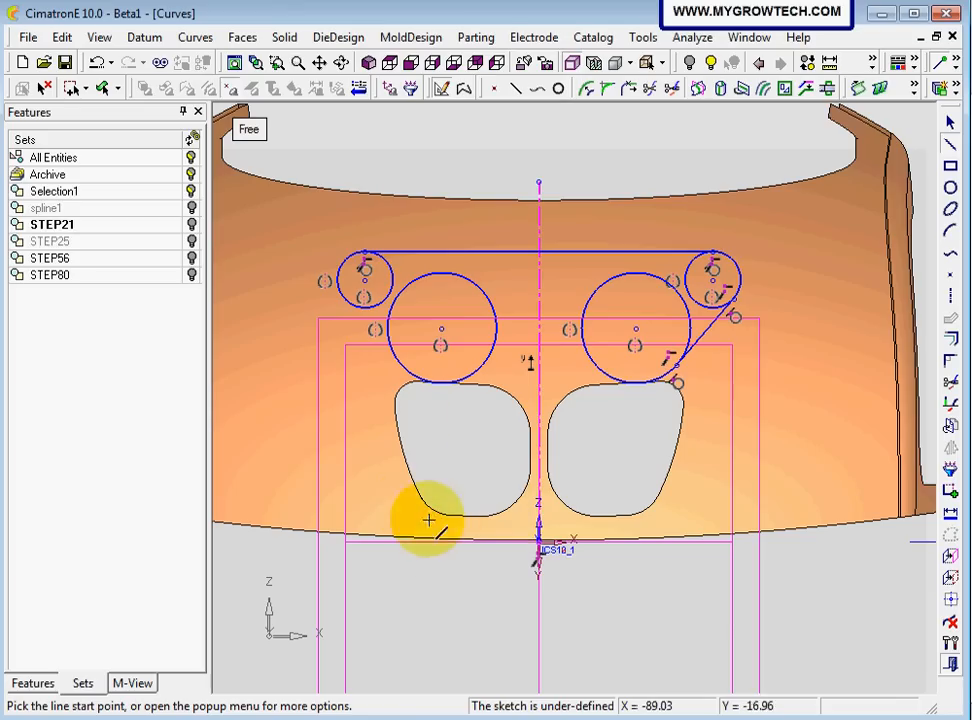
# Draw the matching line tangent to the outer sides of the small left circle and the large left circle
pyautogui.rightClick(279, 323)
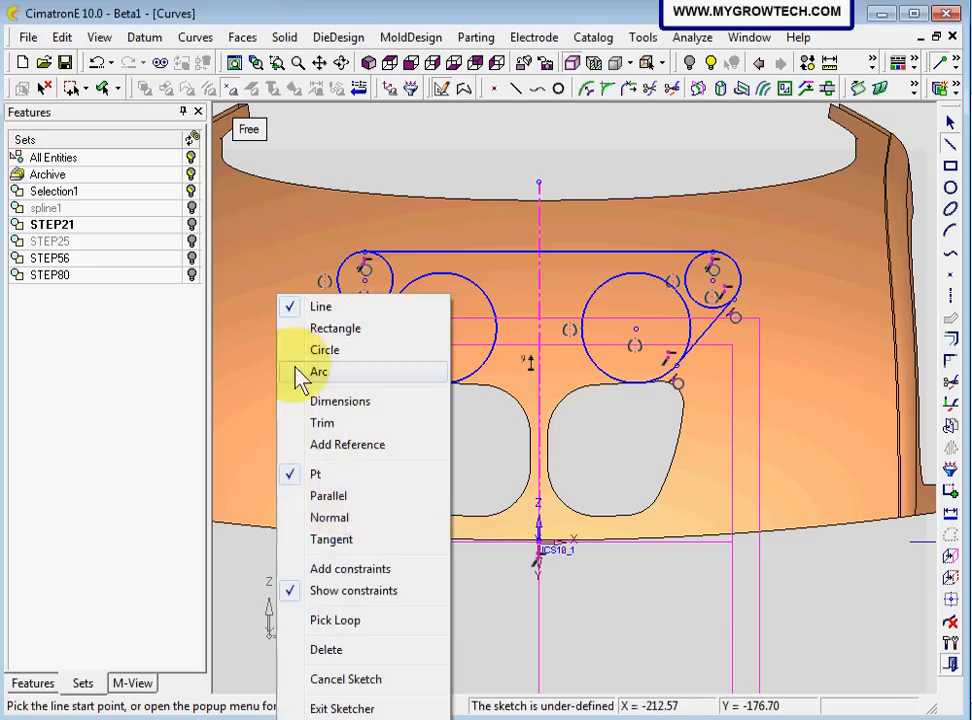
pyautogui.click(360, 530)
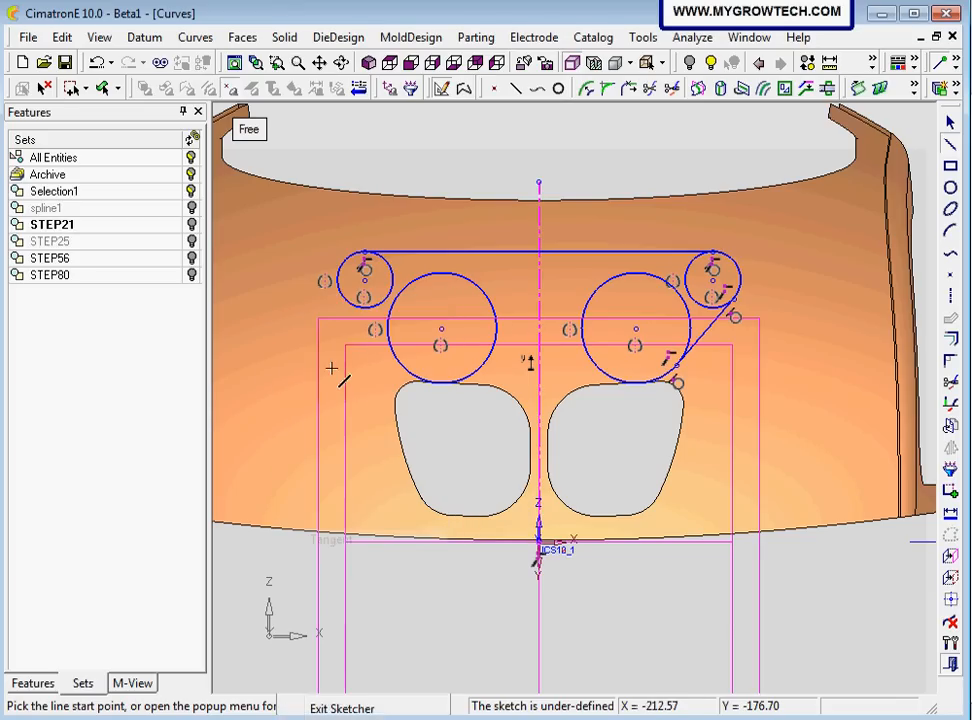
pyautogui.click(259, 331)
pyautogui.rightClick(281, 442)
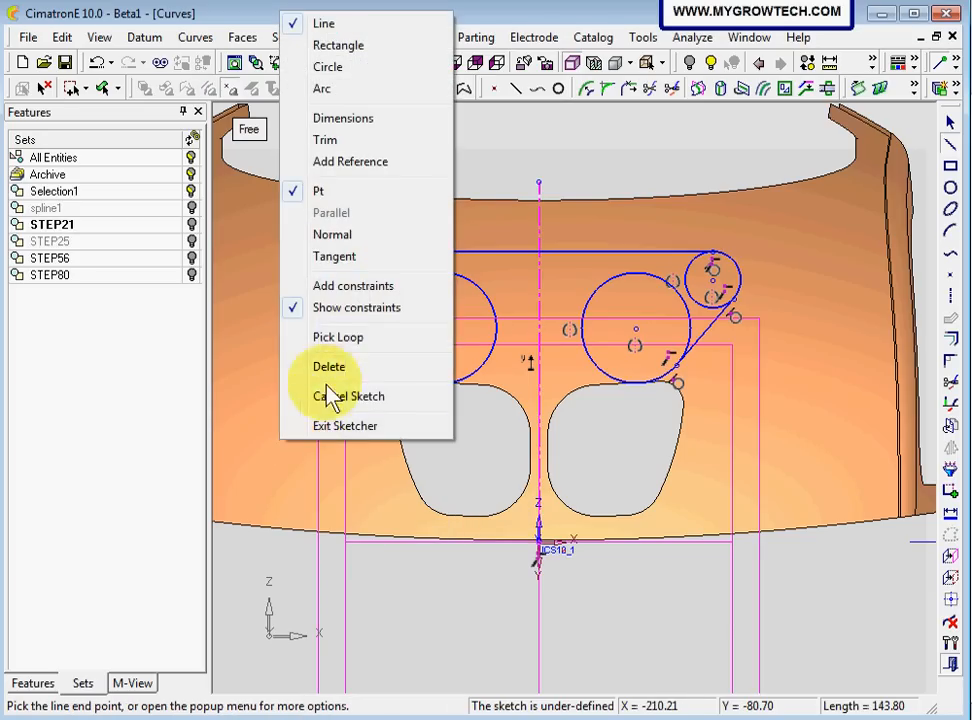
pyautogui.click(344, 266)
pyautogui.click(403, 386)
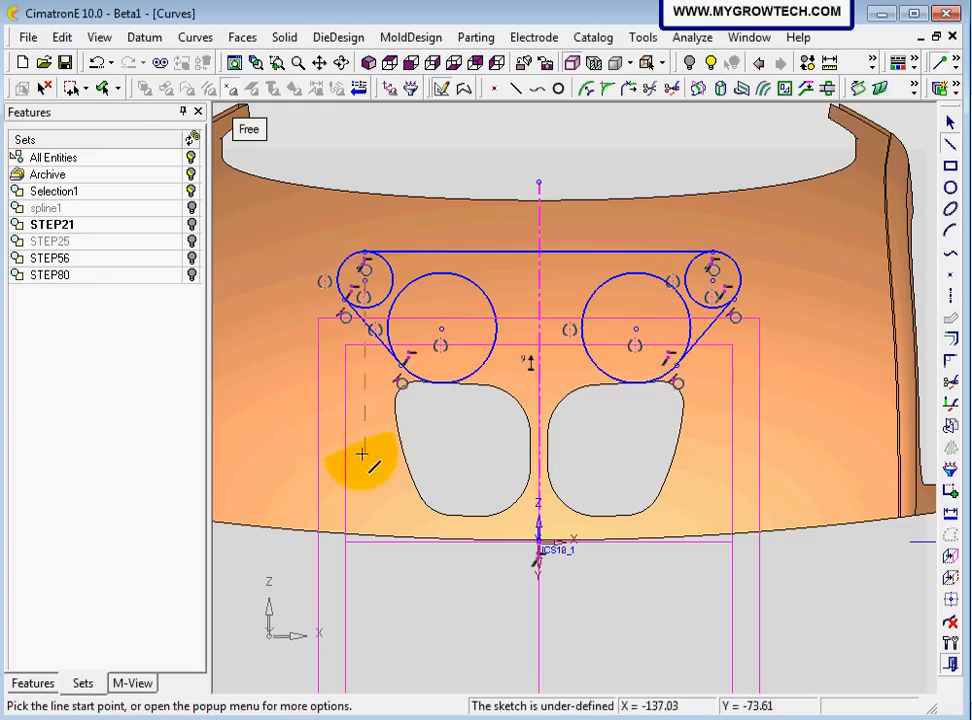
# Draw a line tangent to the bottoms of the two large circles to close the profile outline
pyautogui.rightClick(268, 405)
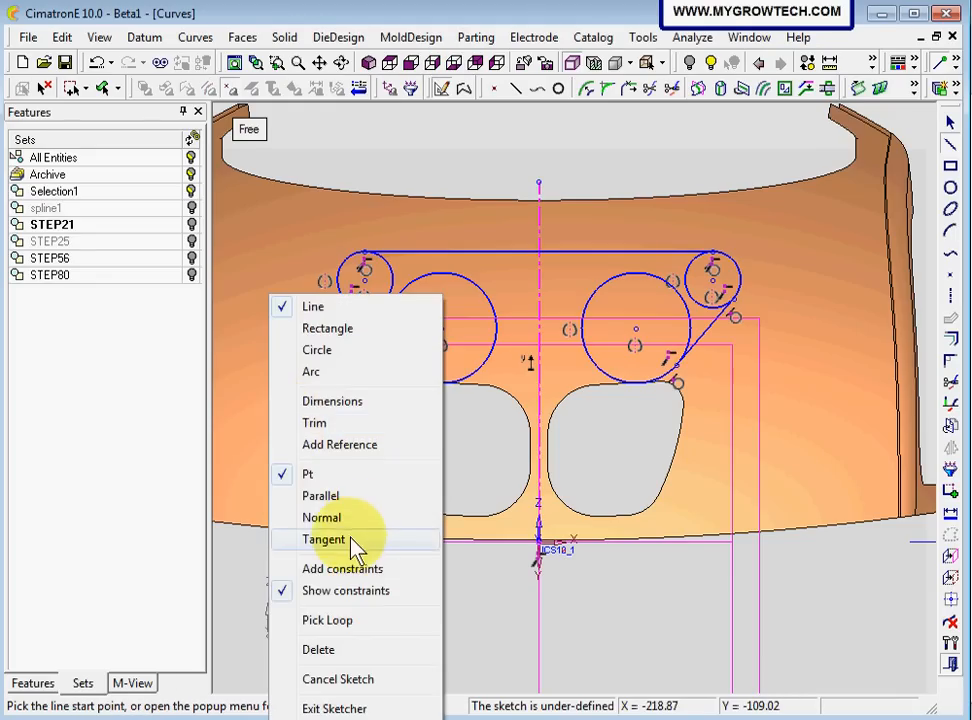
pyautogui.click(358, 538)
pyautogui.click(435, 384)
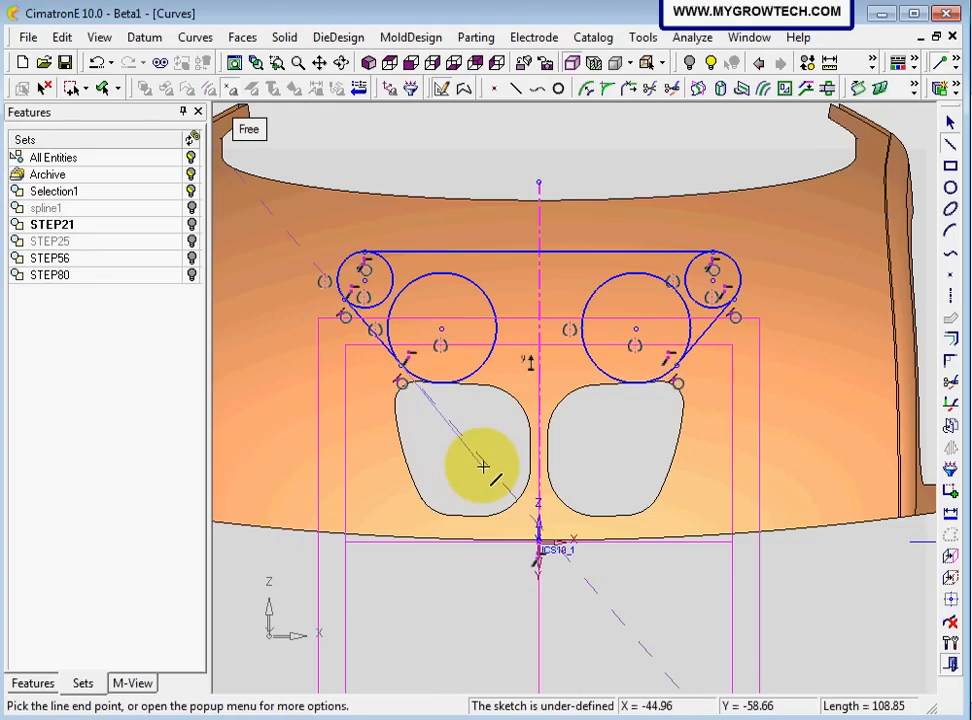
pyautogui.rightClick(484, 463)
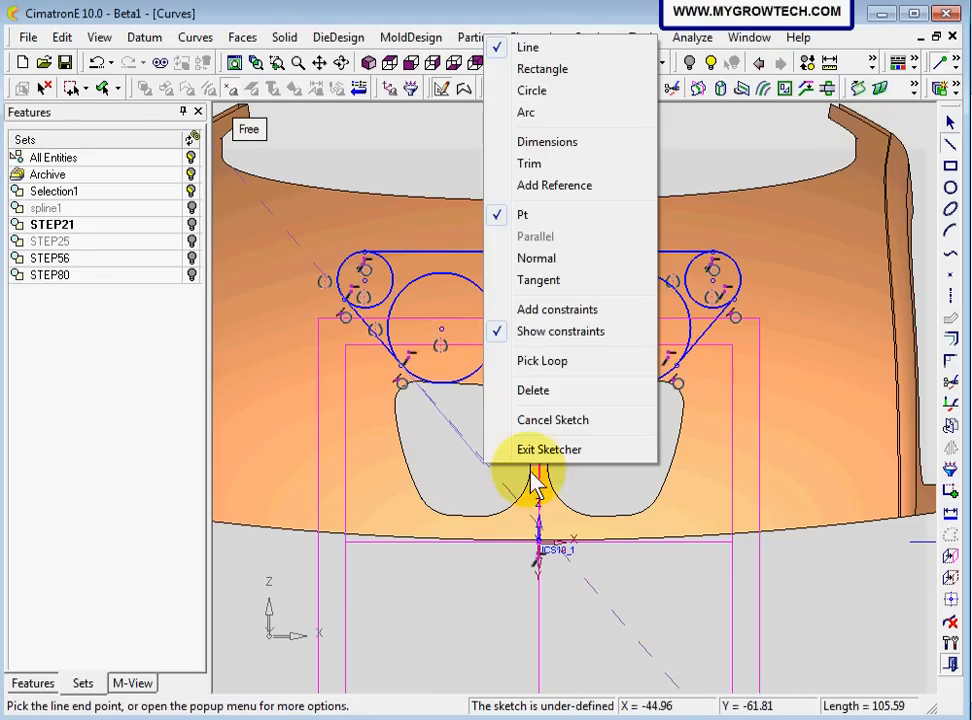
pyautogui.click(556, 281)
pyautogui.click(636, 394)
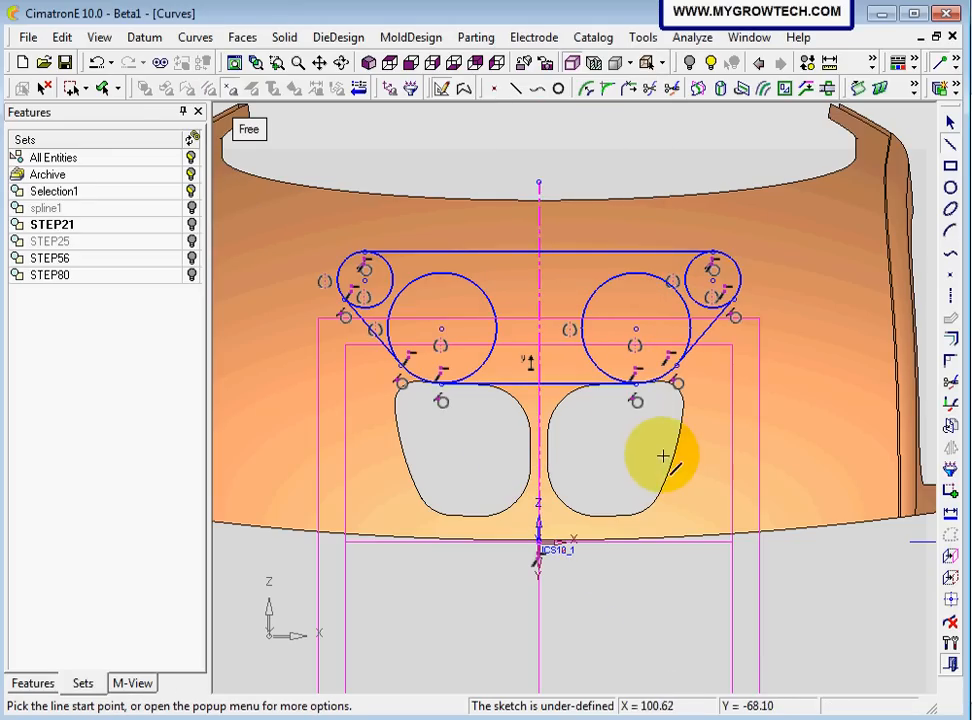
pyautogui.press('Escape')
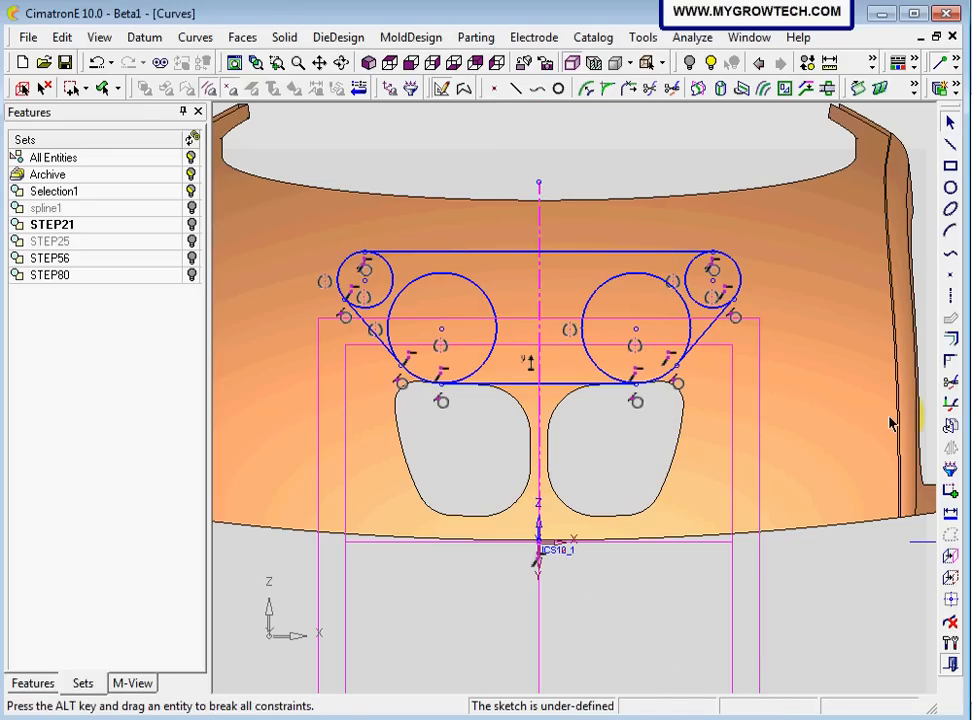
# Trim away the inner portions of all four circles with Dynamic Trim, leaving only the rounded outer contour
pyautogui.click(951, 383)
pyautogui.click(705, 306)
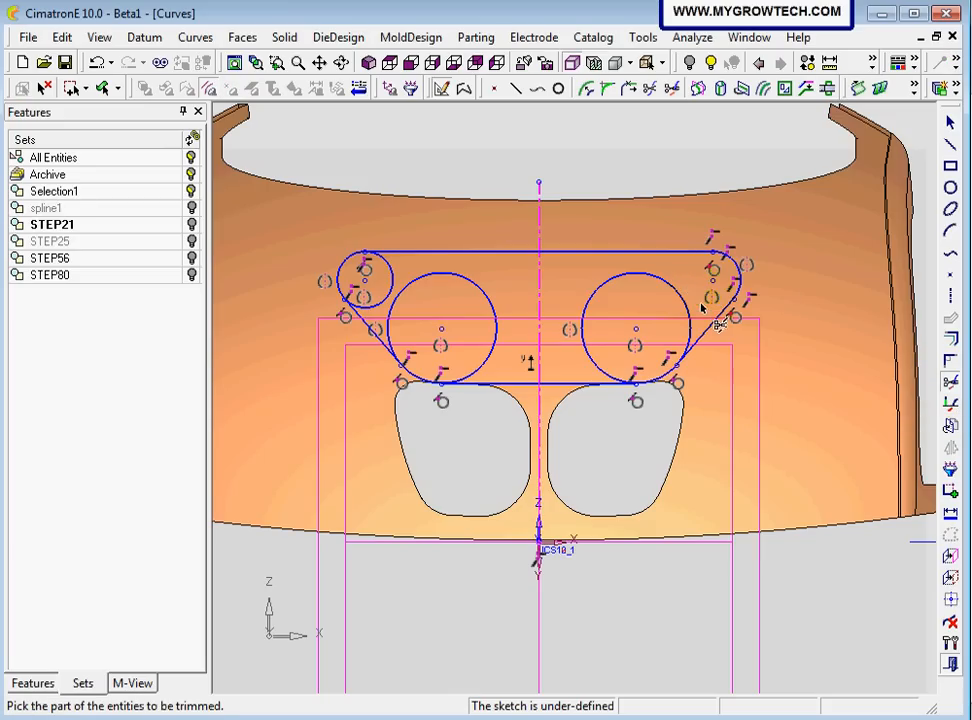
pyautogui.click(681, 300)
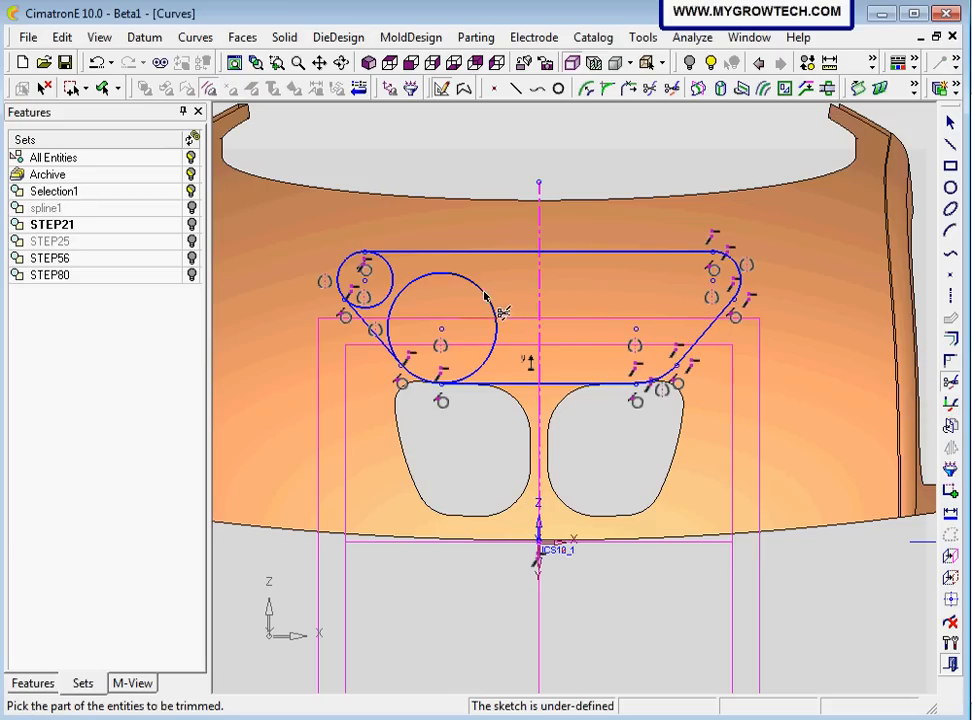
pyautogui.click(403, 290)
pyautogui.click(393, 279)
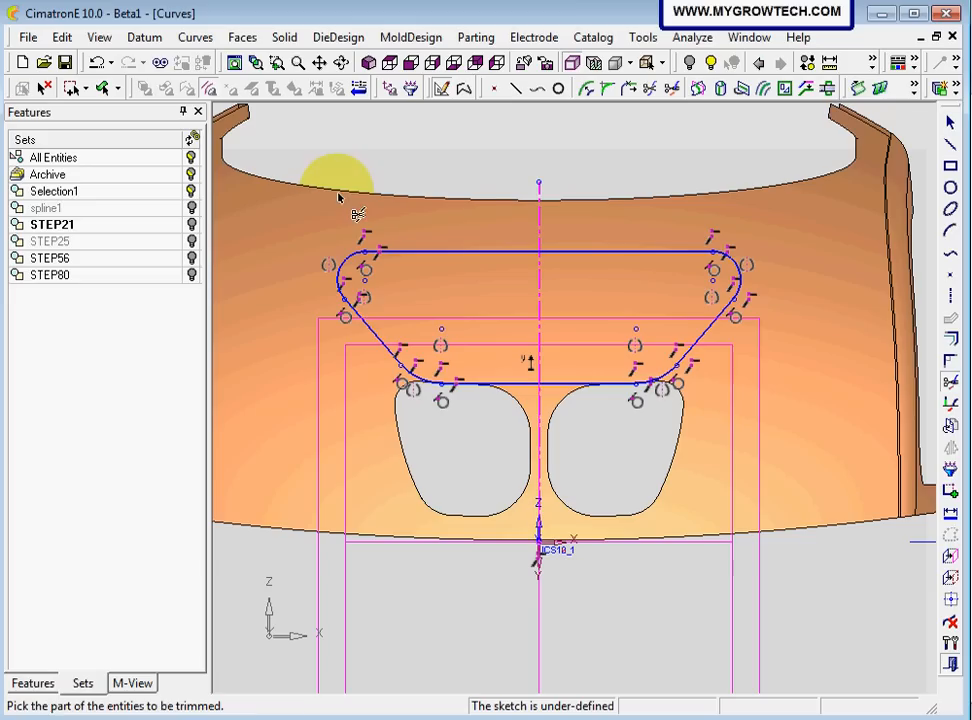
pyautogui.middleClick(339, 195)
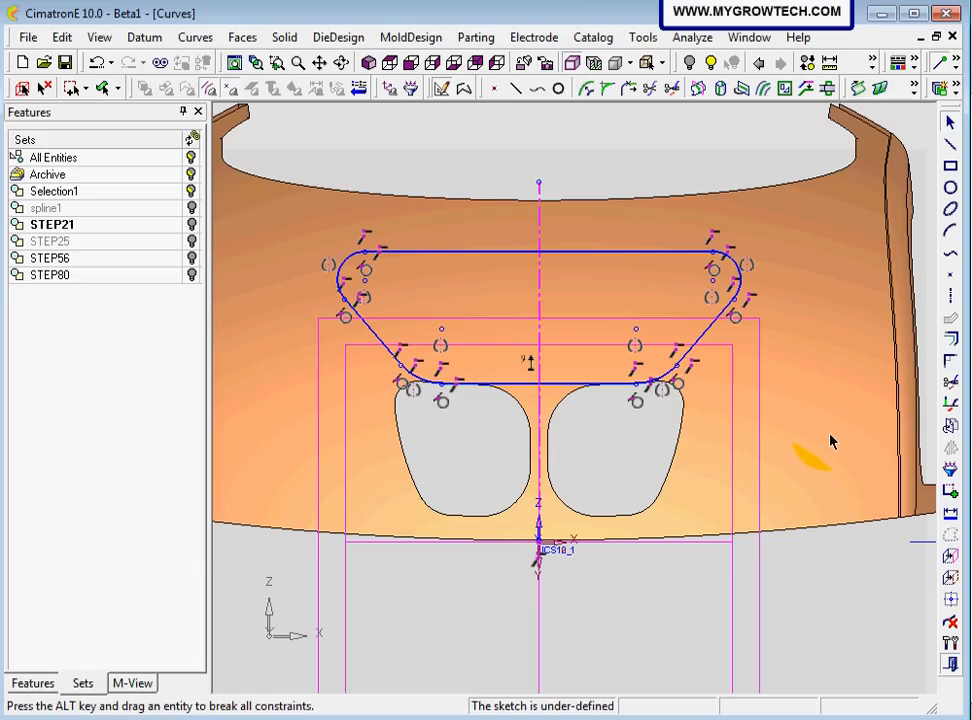
# Dimension the horizontal distance between the two upper arc centres as 150 mm
pyautogui.click(950, 513)
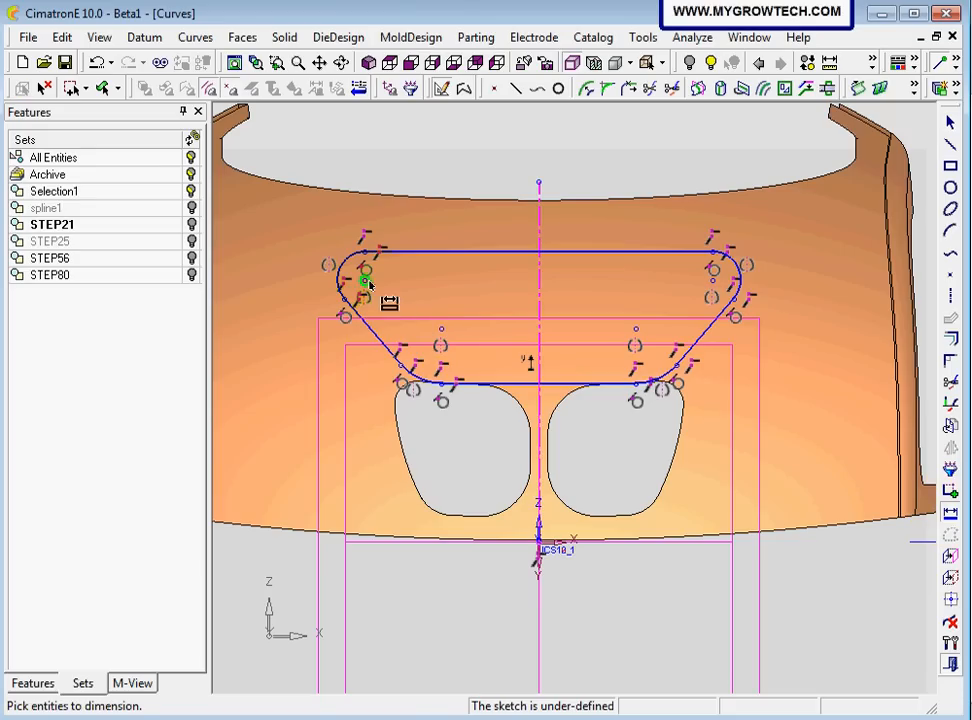
pyautogui.click(536, 186)
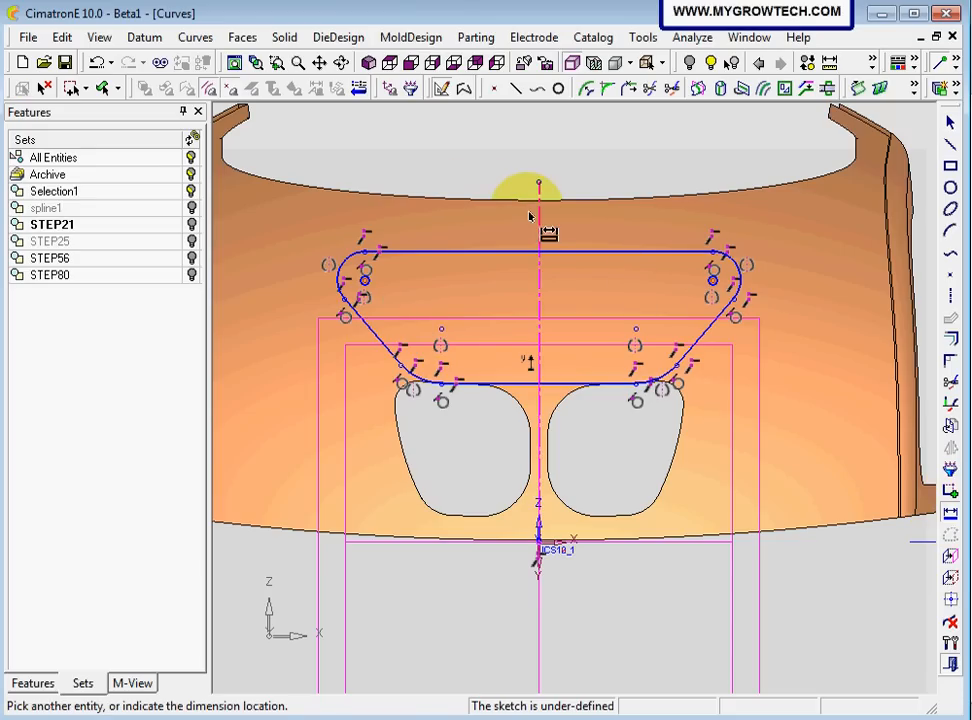
pyautogui.click(520, 215)
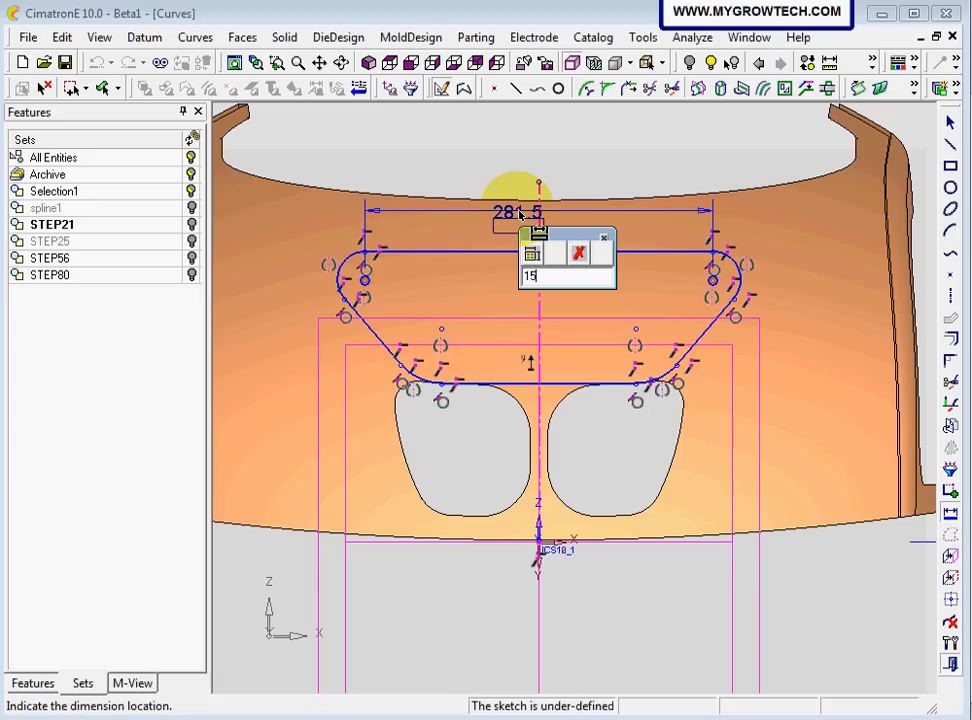
pyautogui.press('Return')
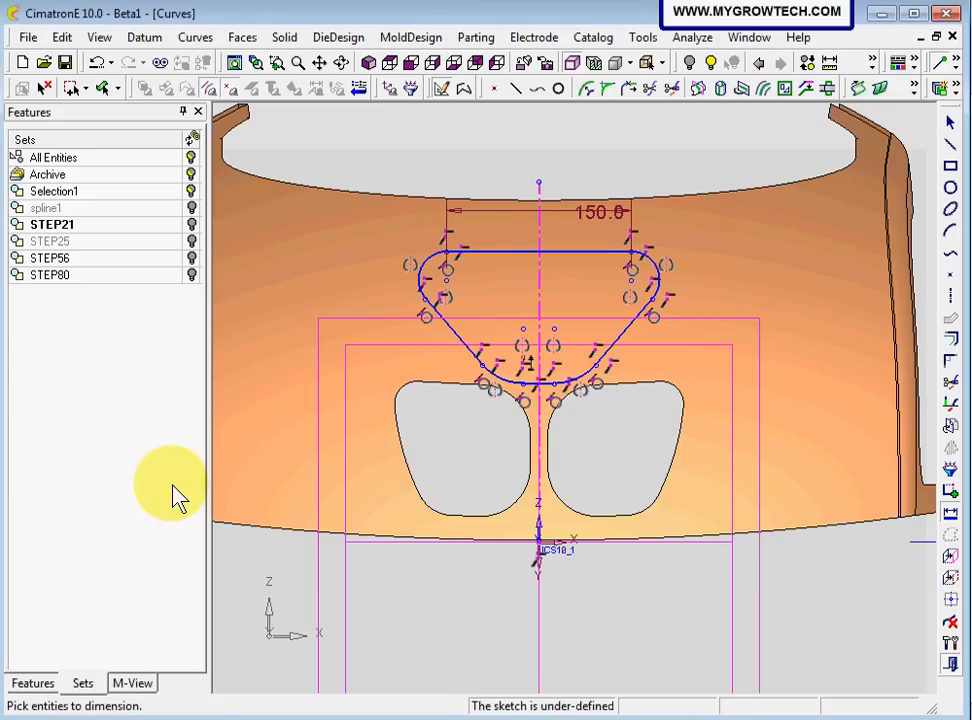
pyautogui.click(537, 314)
pyautogui.click(535, 312)
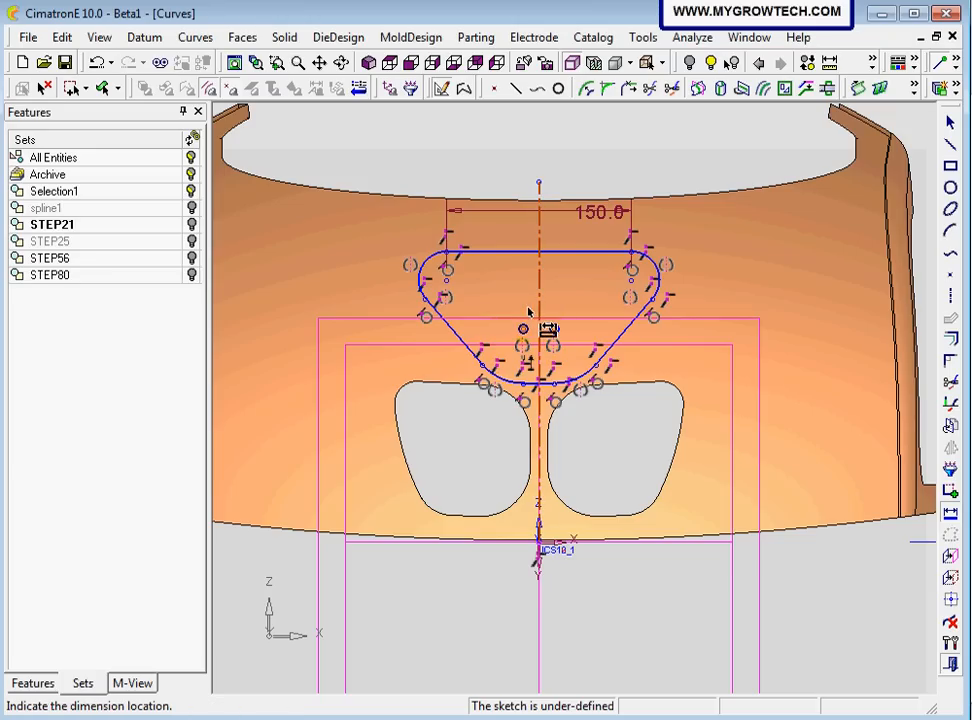
pyautogui.click(529, 312)
pyautogui.middleClick(566, 299)
pyautogui.hotkey('ctrl', 'z')
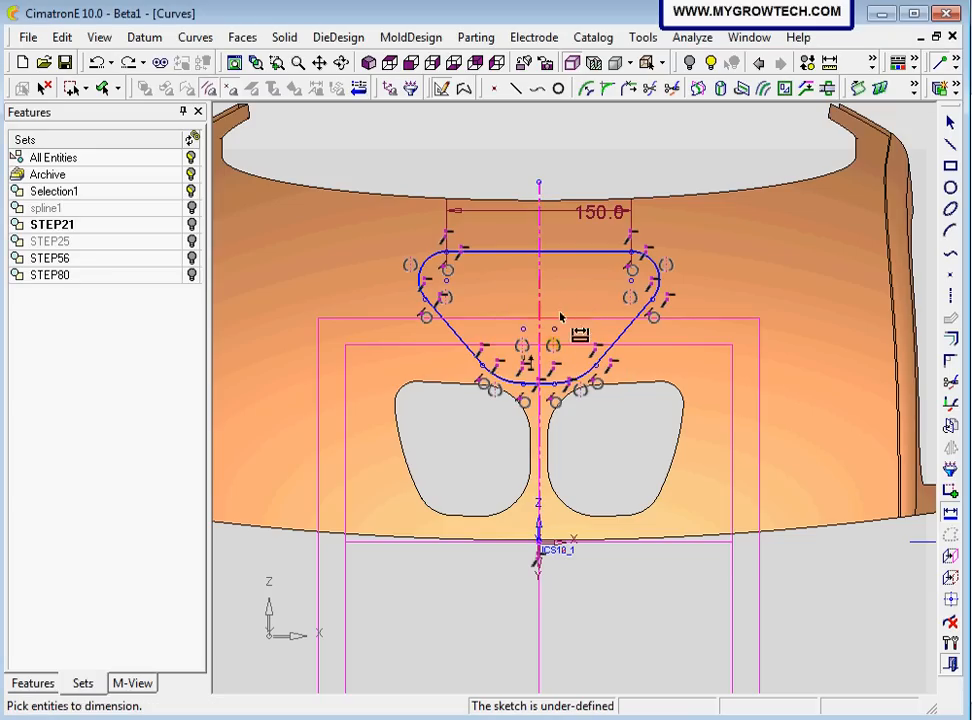
pyautogui.click(556, 333)
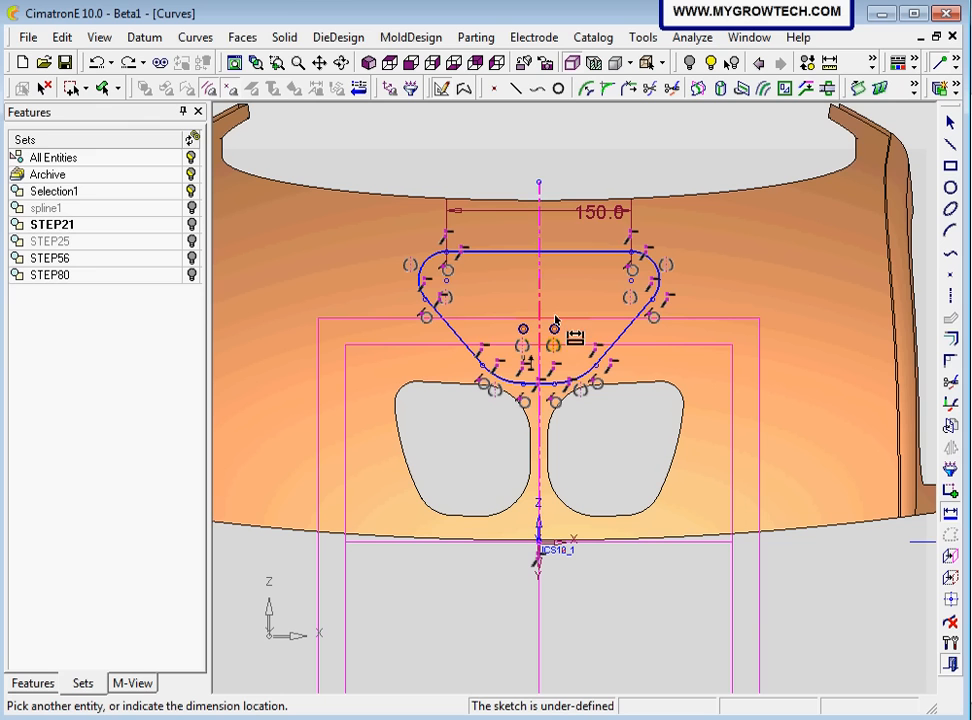
pyautogui.click(552, 311)
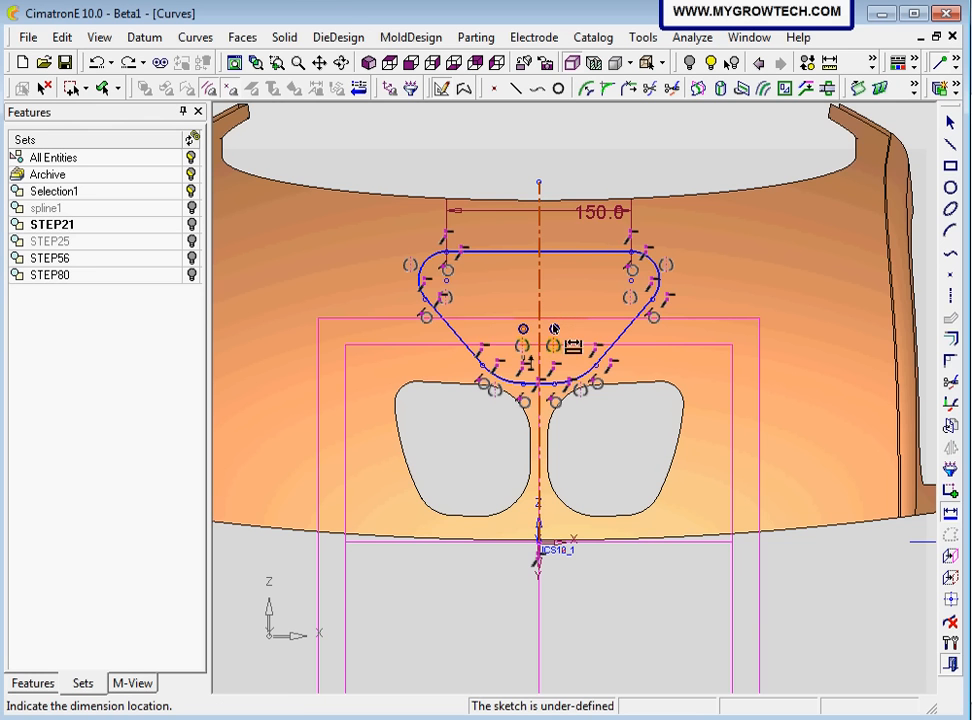
pyautogui.scroll(3, 575, 328)
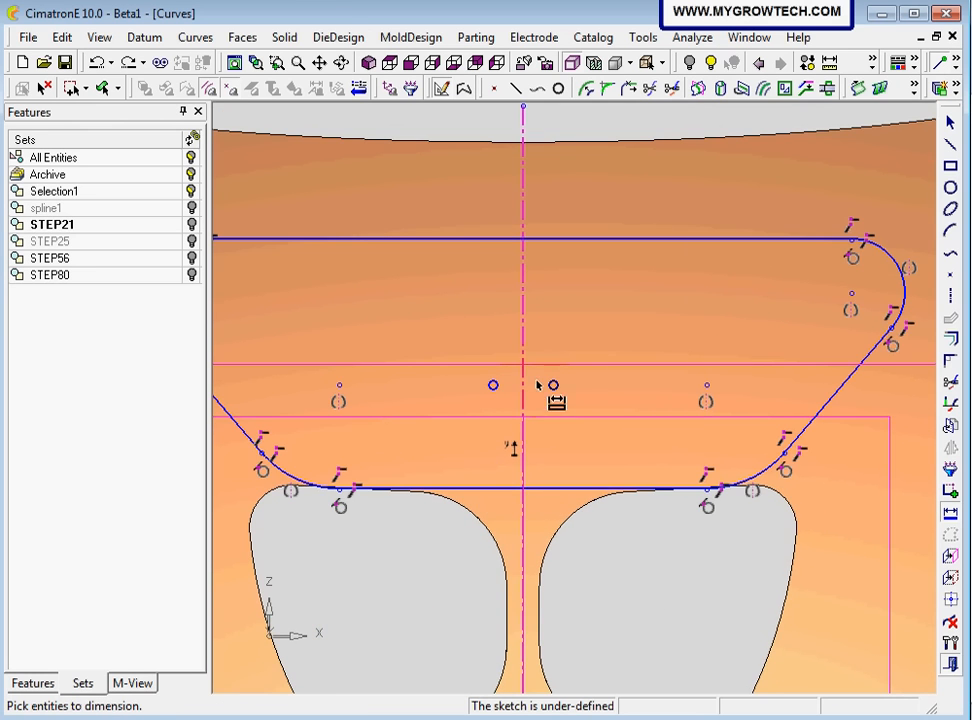
pyautogui.scroll(-4, 579, 501)
pyautogui.scroll(2, 514, 479)
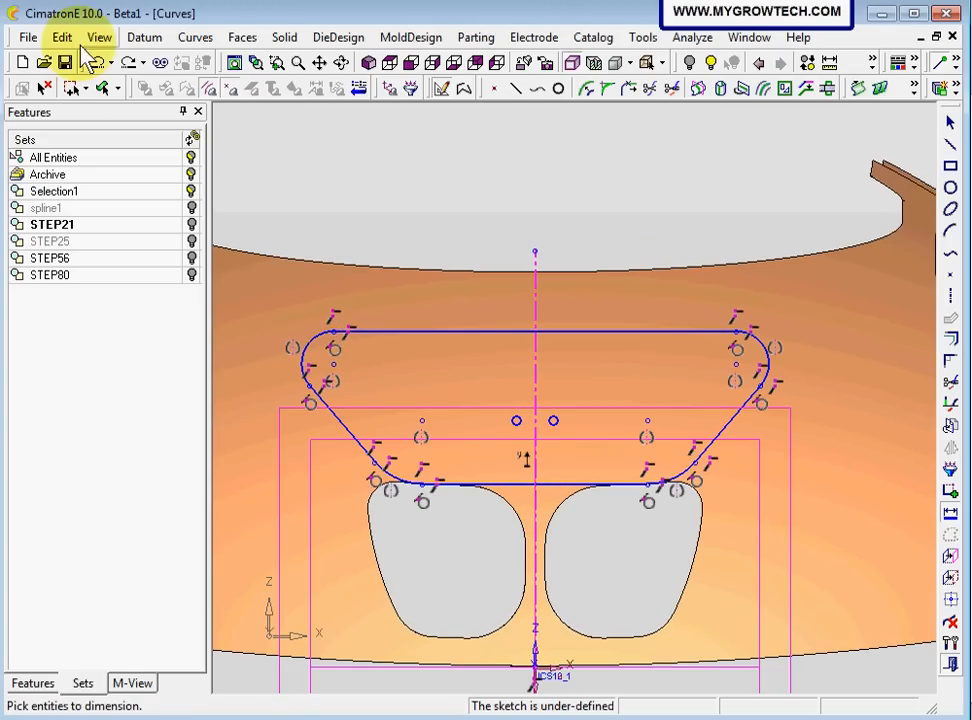
pyautogui.click(130, 66)
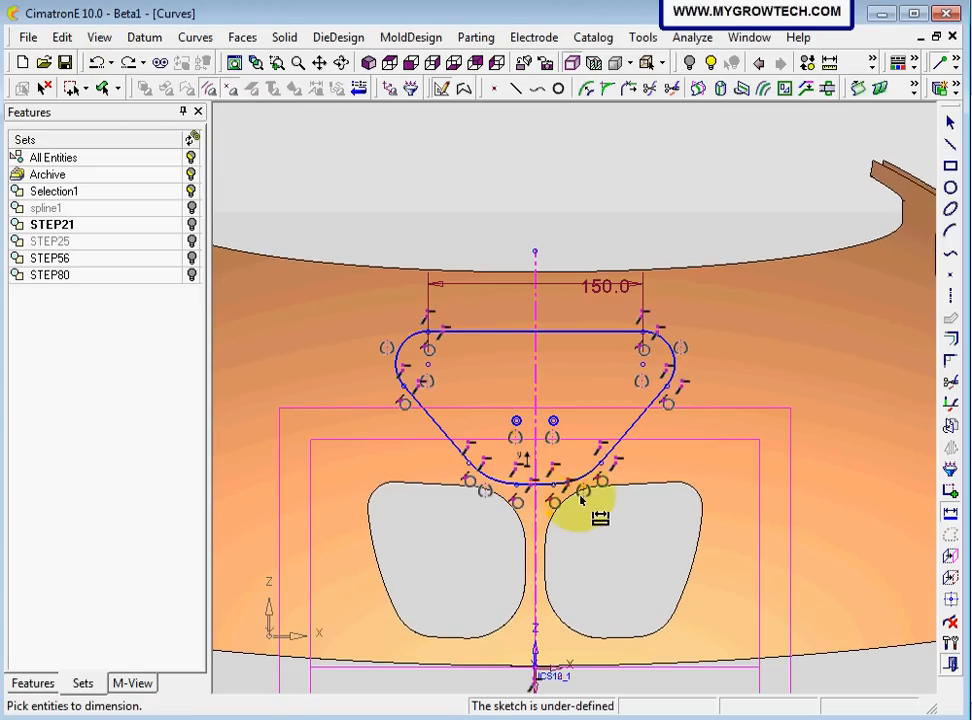
# Dimension the horizontal distance between the two lower arc centres as 80 mm
pyautogui.scroll(4, 574, 400)
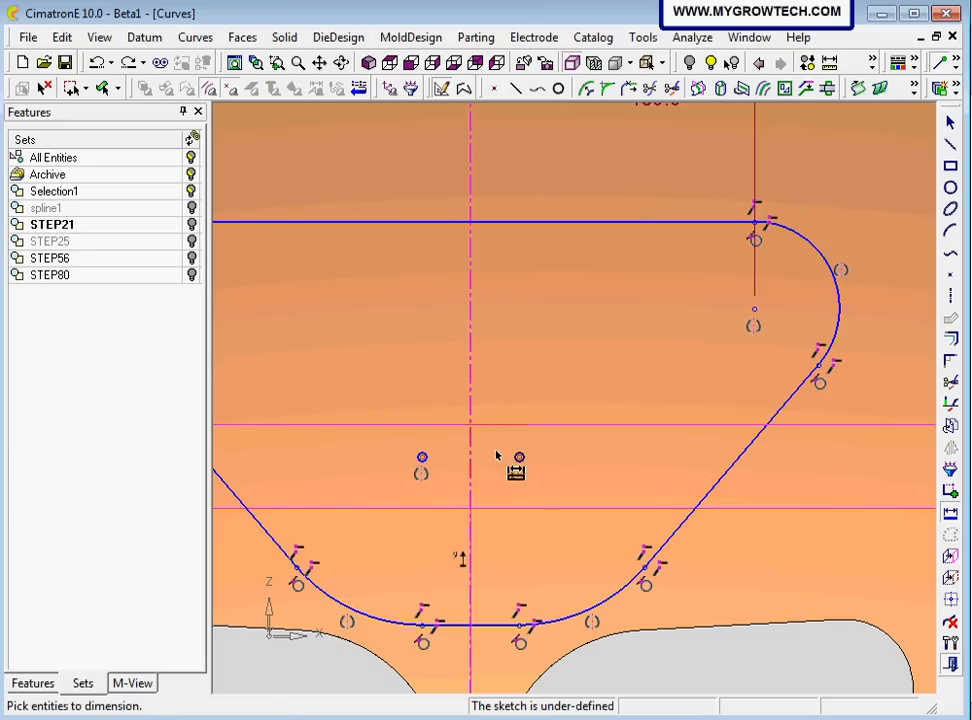
pyautogui.click(519, 457)
pyautogui.click(440, 383)
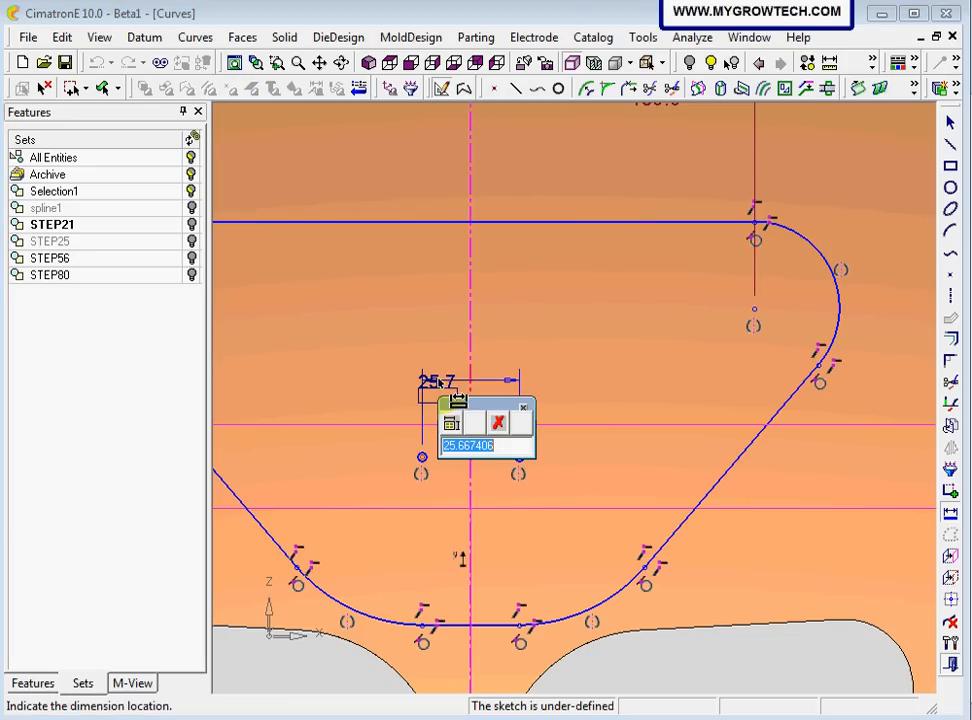
pyautogui.write('80')
pyautogui.press('Return')
# Dimension the radius of the upper right arc as 15 mm and of the lower right arc as 35 mm
pyautogui.scroll(-4, 531, 560)
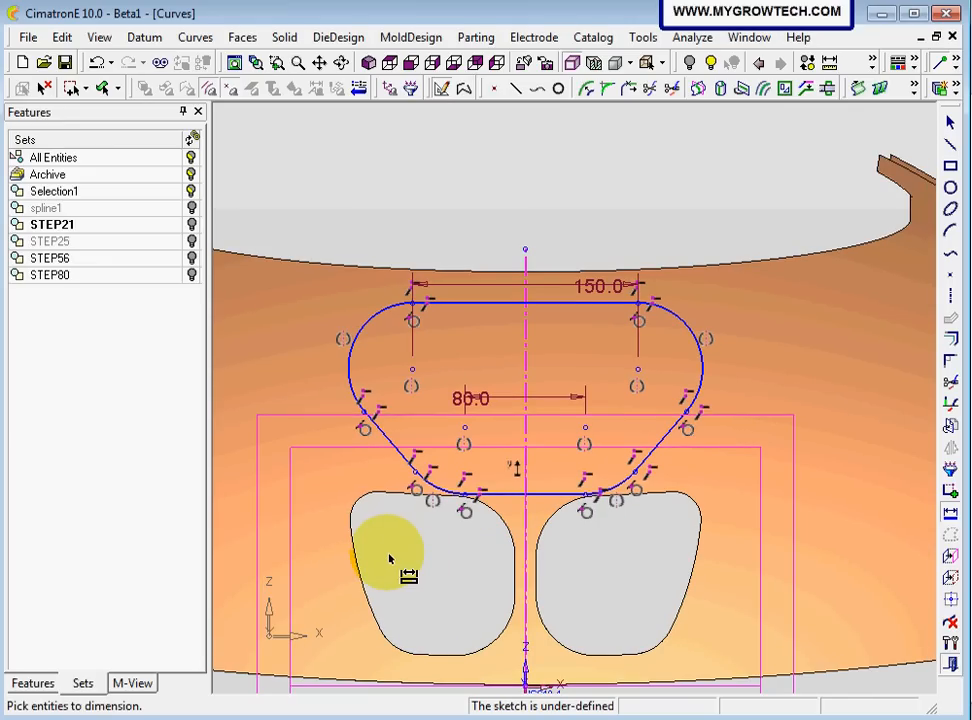
pyautogui.click(686, 330)
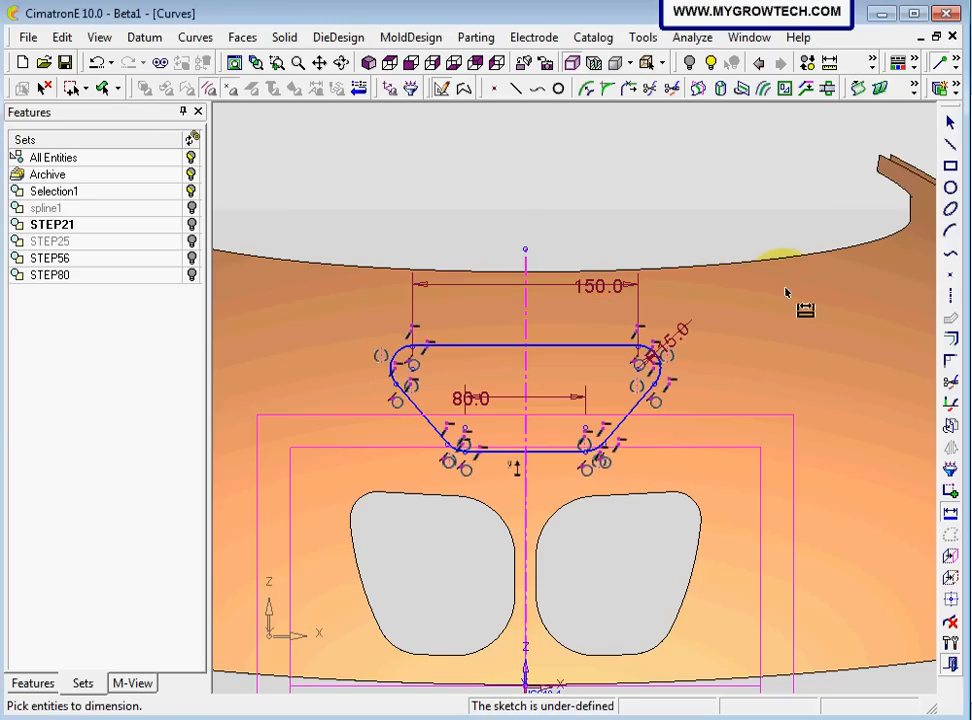
pyautogui.scroll(5, 596, 457)
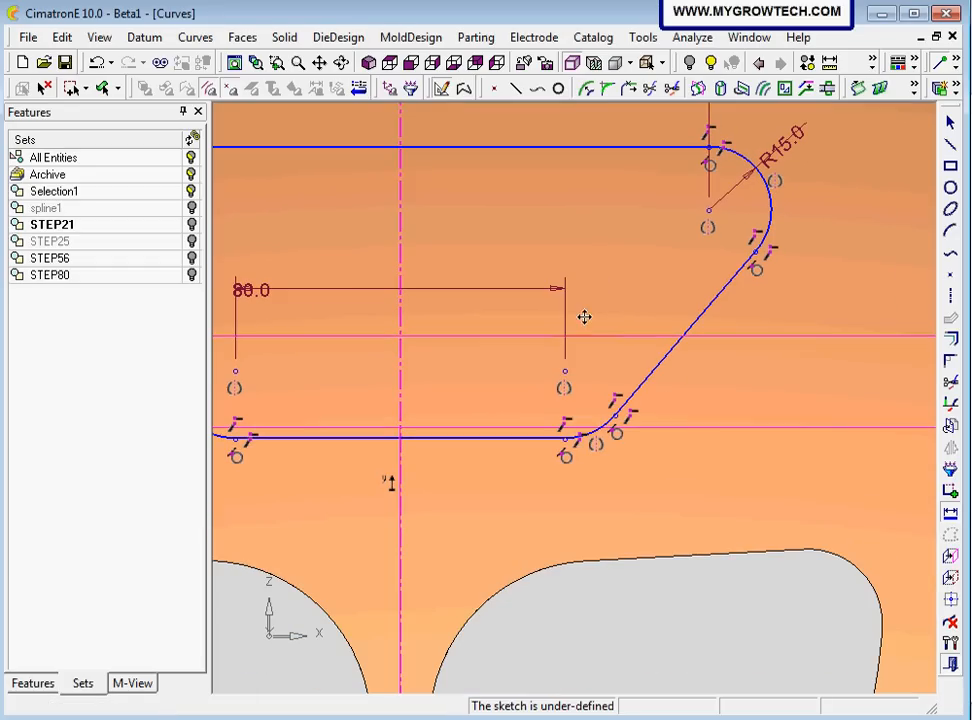
pyautogui.click(599, 432)
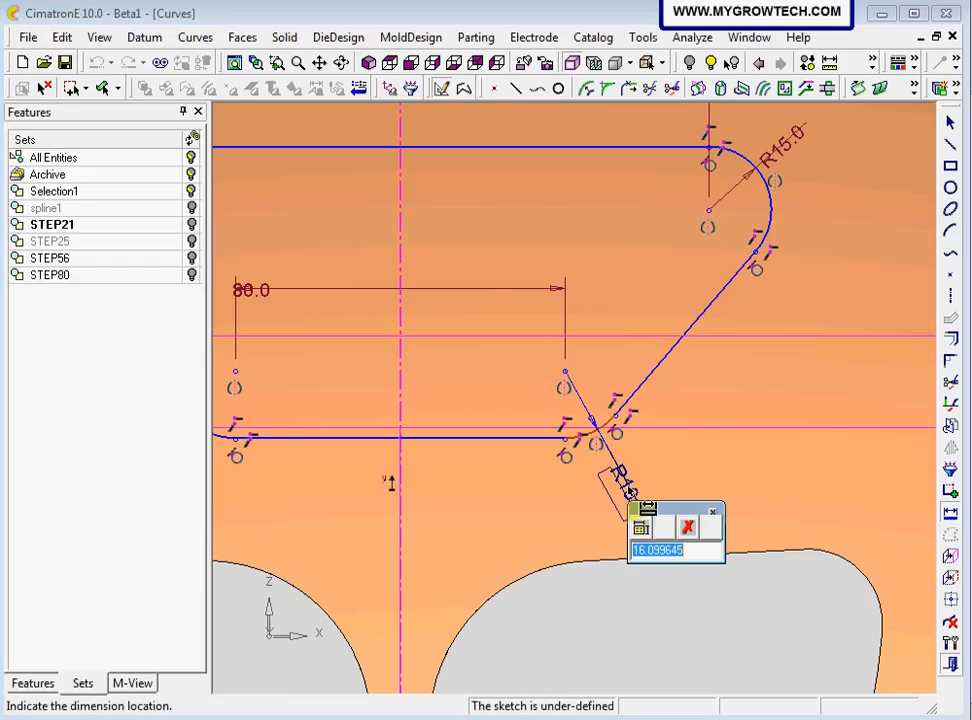
pyautogui.write('35')
pyautogui.press('Return')
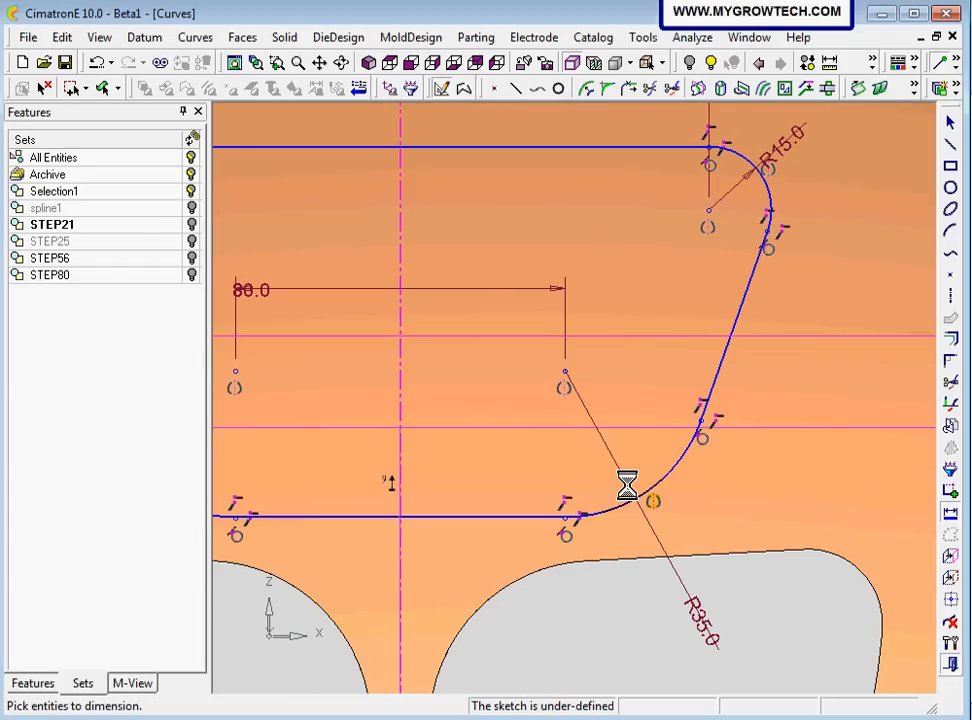
# Dimension the vertical distance between the profile's upper and lower horizontal lines as 55 mm
pyautogui.scroll(-3, 595, 484)
pyautogui.keyDown('ctrl'); pyautogui.moveTo(489, 452); pyautogui.dragTo(466, 459, button='middle'); pyautogui.keyUp('ctrl')
pyautogui.click(537, 272)
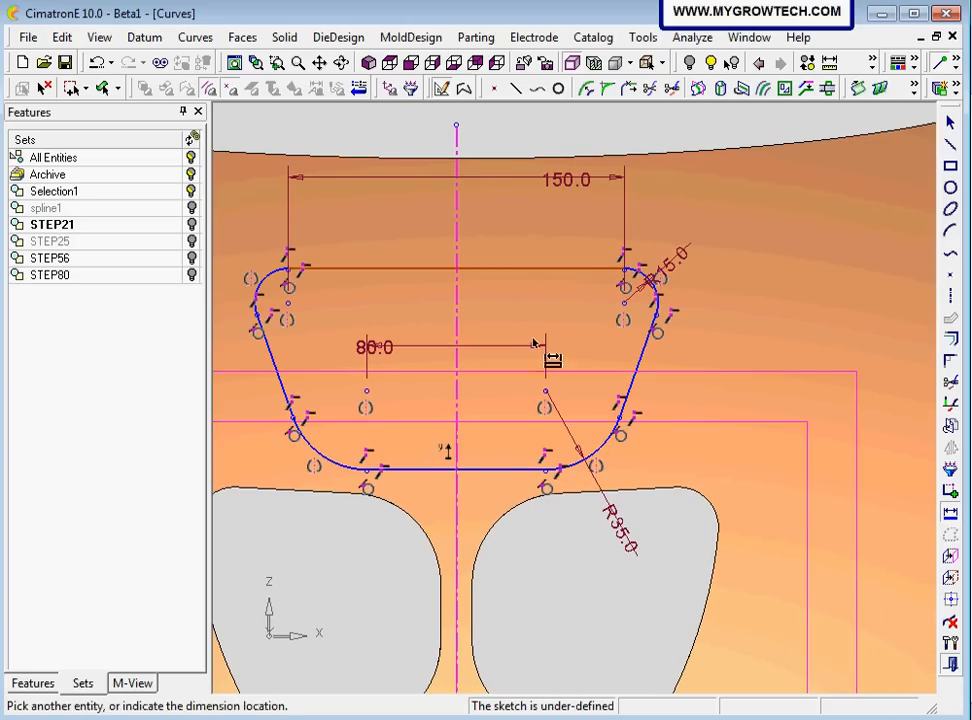
pyautogui.click(504, 470)
pyautogui.click(742, 360)
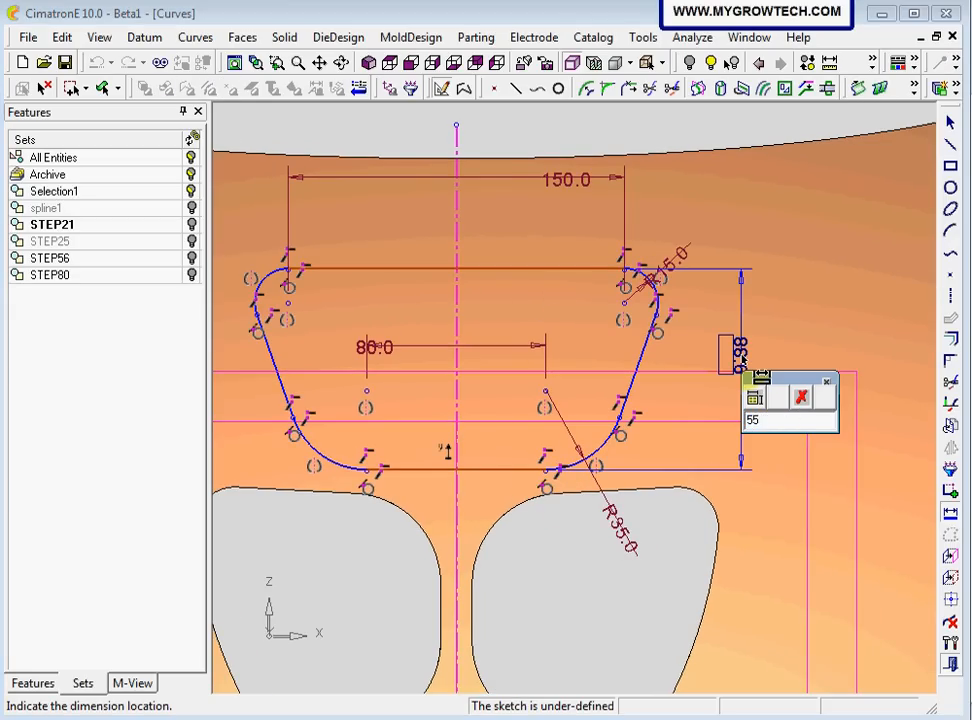
pyautogui.press('Return')
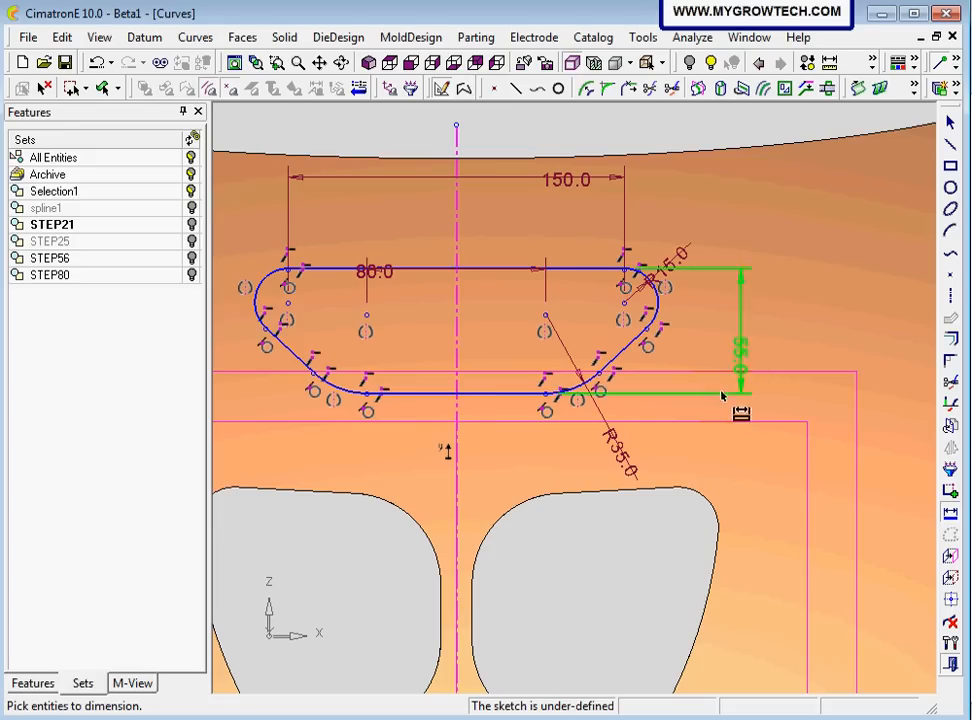
# Dimension the profile's lower line 175 mm above the UCS horizontal axis and exit the sketch
pyautogui.scroll(-2, 707, 485)
pyautogui.moveTo(707, 485)
pyautogui.mouseDown(button='middle')
pyautogui.moveTo(686, 462)
pyautogui.moveTo(677, 421)
pyautogui.mouseUp(button='middle')
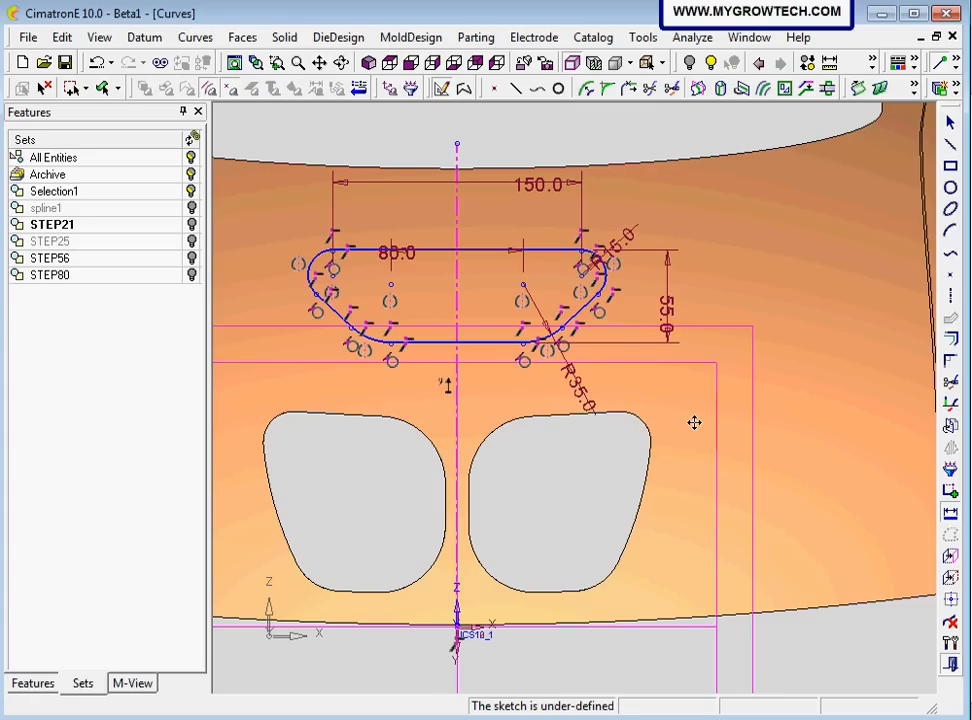
pyautogui.click(471, 502)
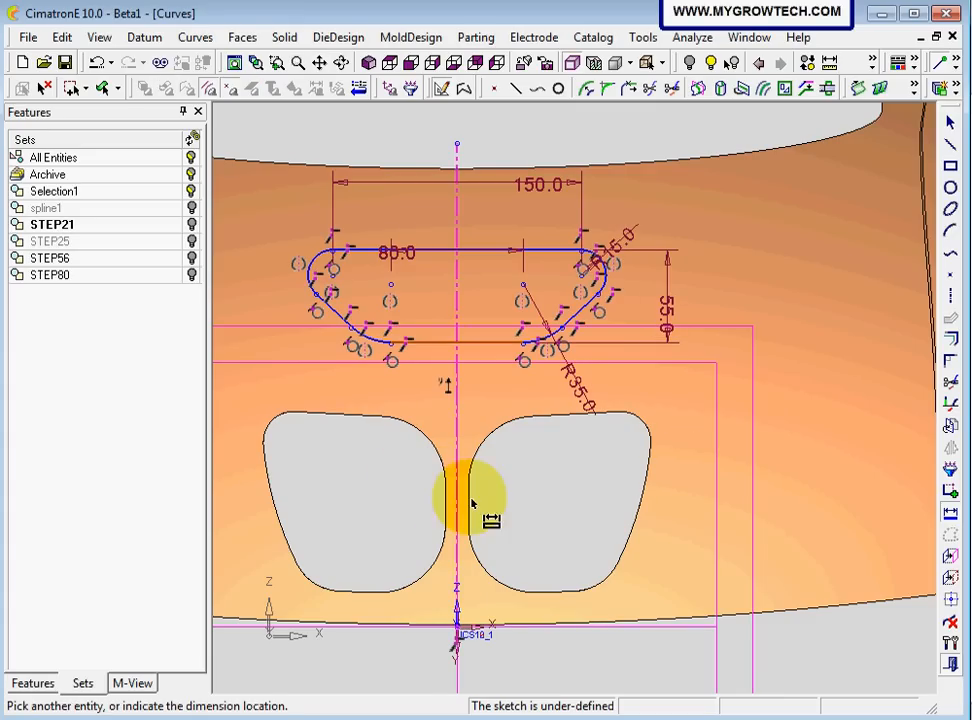
pyautogui.click(686, 500)
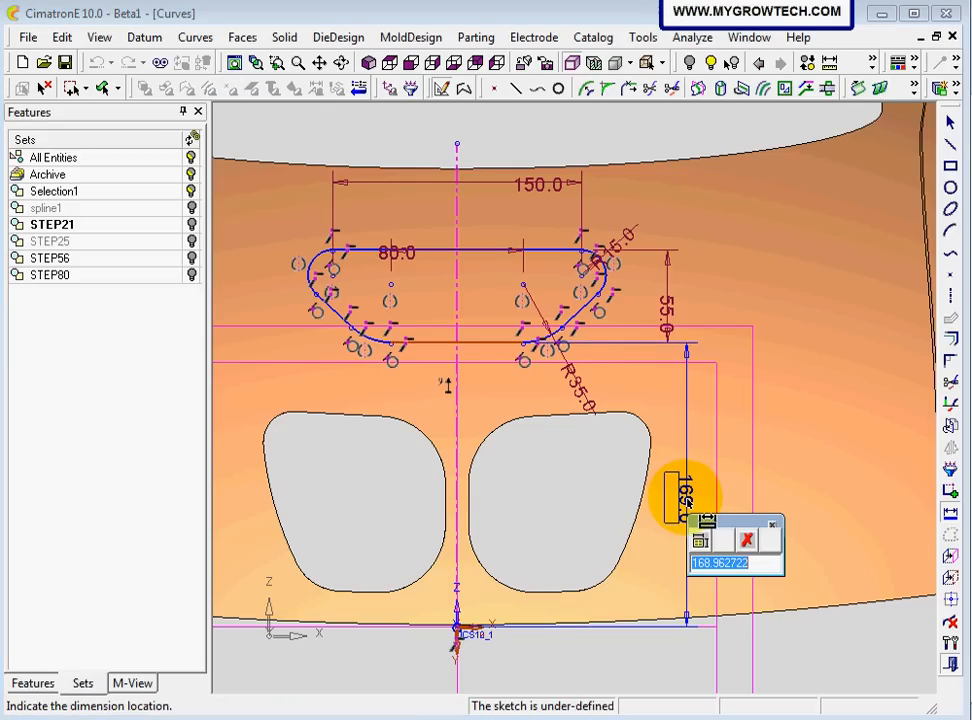
pyautogui.press('Return')
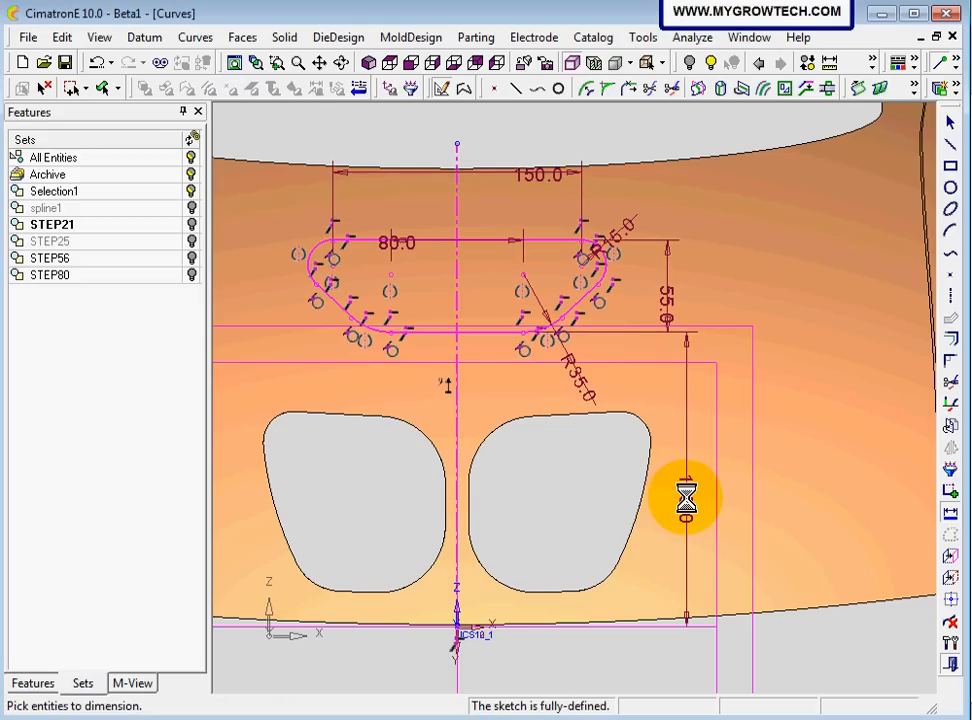
pyautogui.scroll(-2, 656, 404)
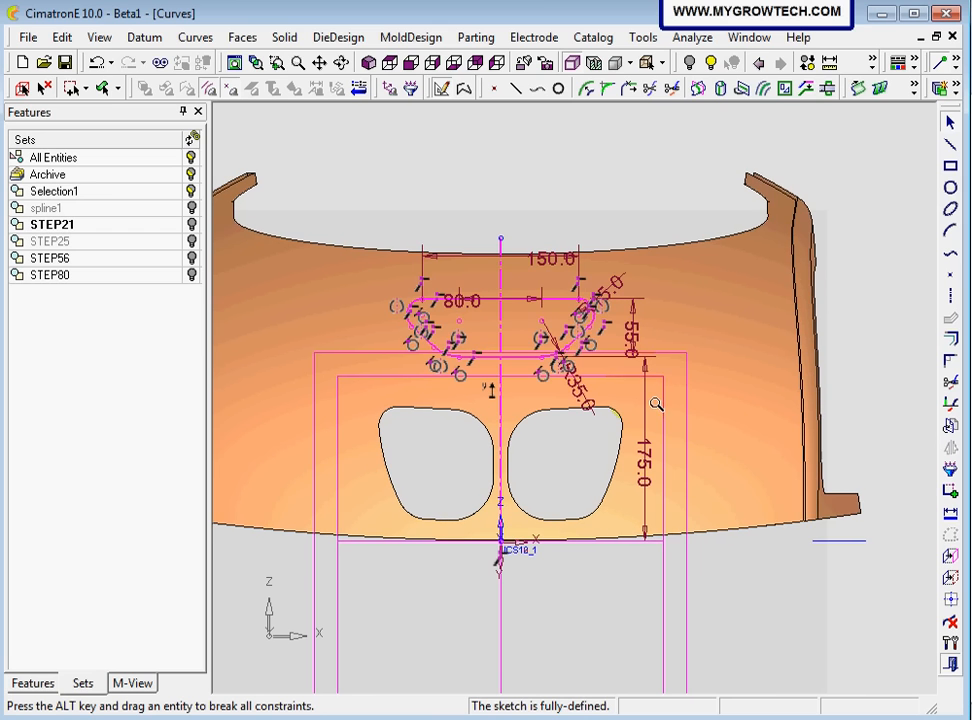
pyautogui.rightClick(697, 252)
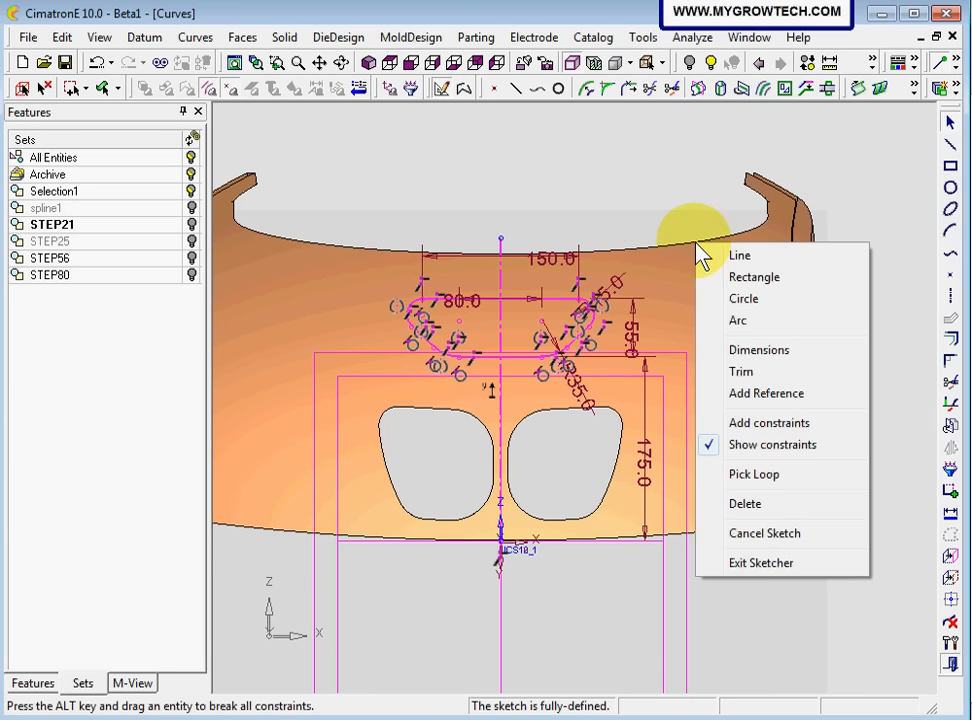
pyautogui.click(757, 563)
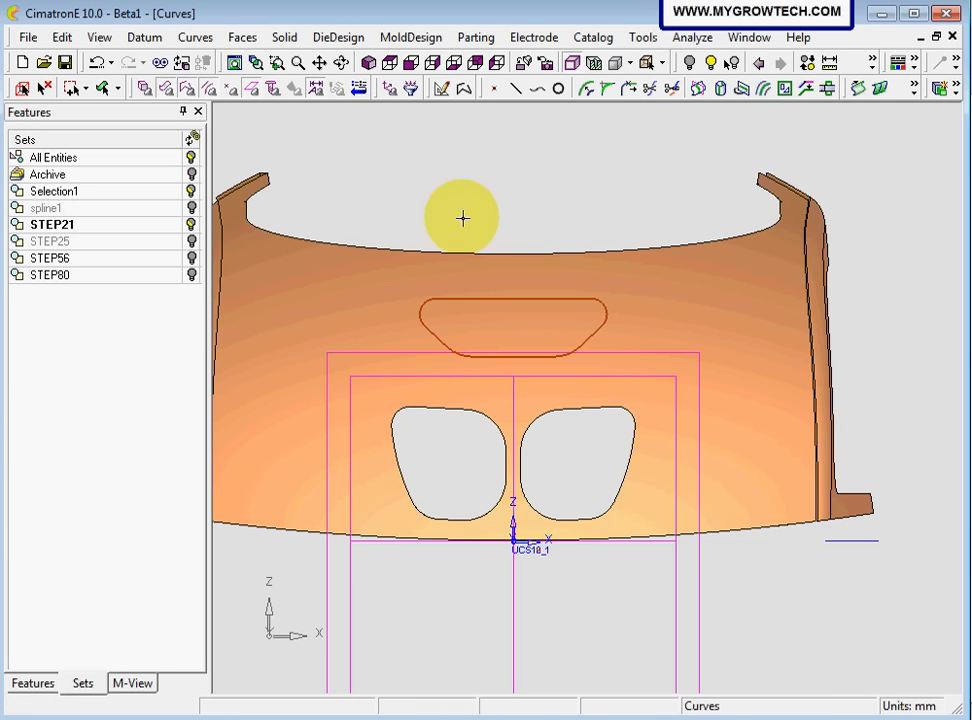
# Cut the closed profile one-sided through the shell with Remove Extrude, reversing the direction towards the body
pyautogui.click(369, 62)
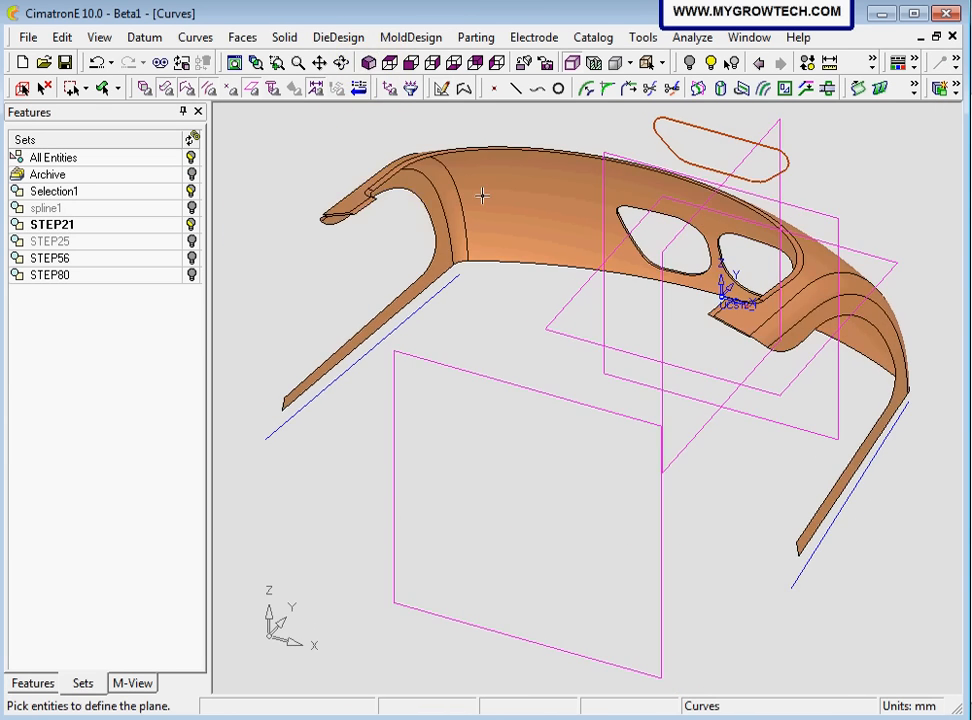
pyautogui.moveTo(482, 195); pyautogui.dragTo(477, 325, button='middle')
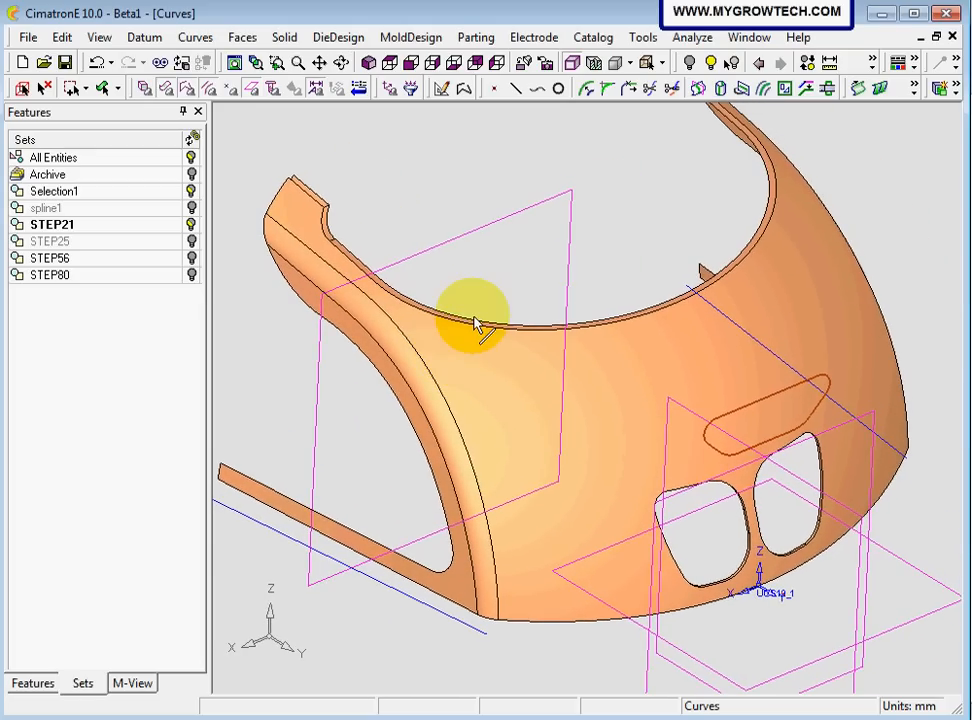
pyautogui.click(44, 89)
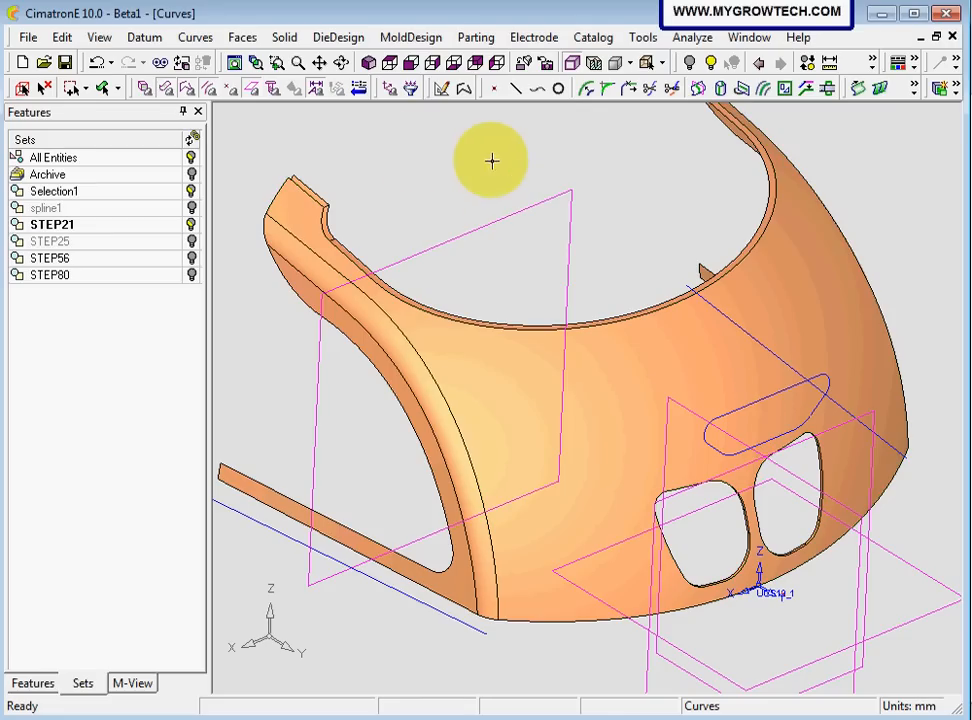
pyautogui.click(285, 38)
pyautogui.moveTo(312, 82)
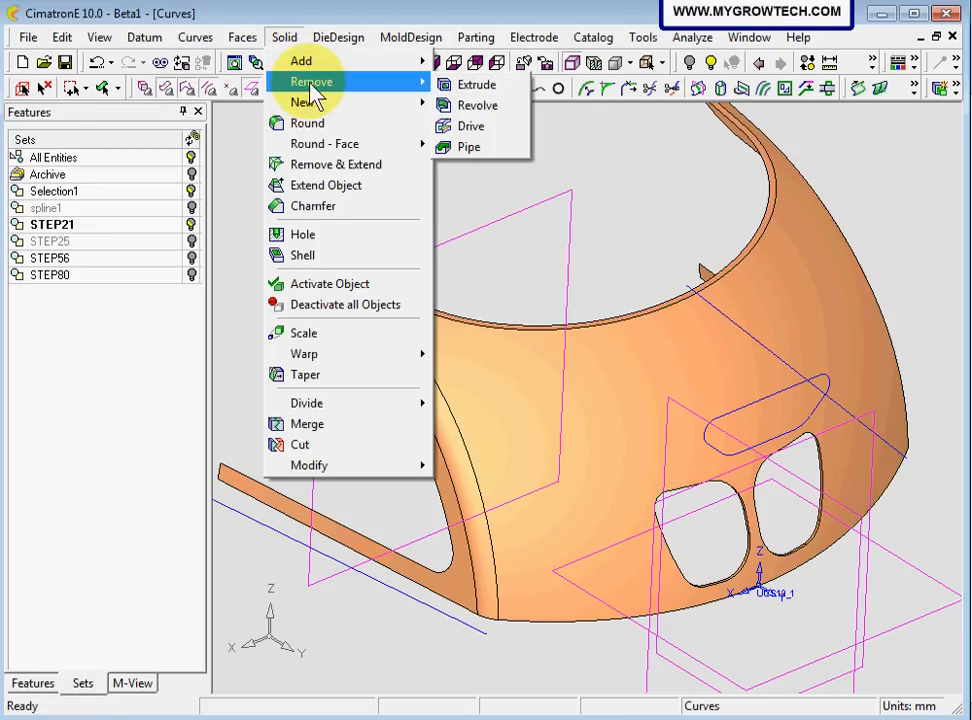
pyautogui.click(470, 86)
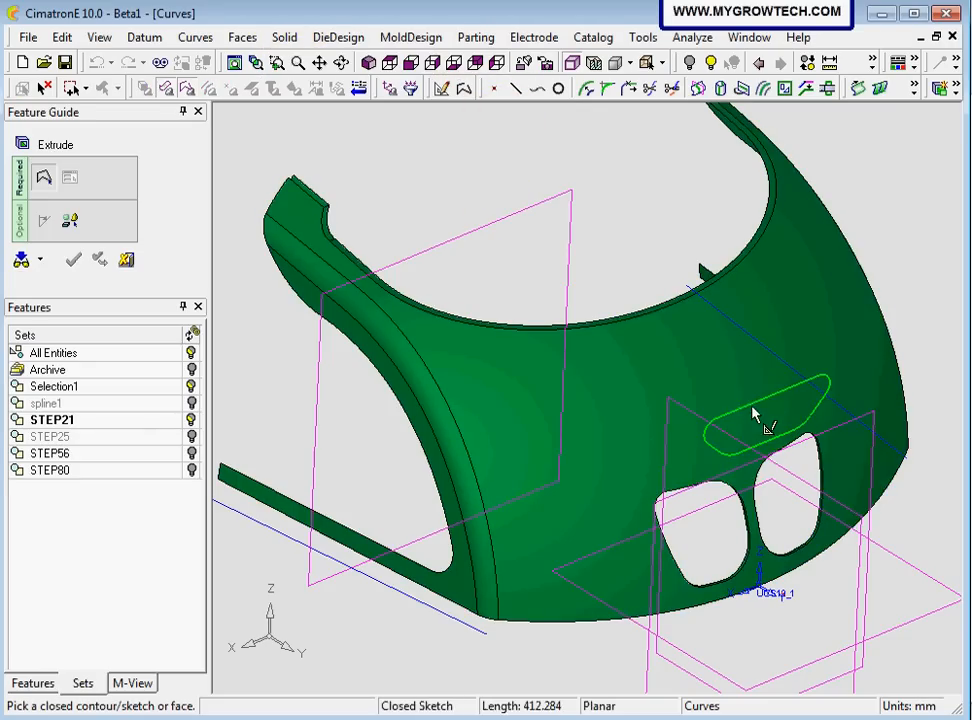
pyautogui.click(753, 408)
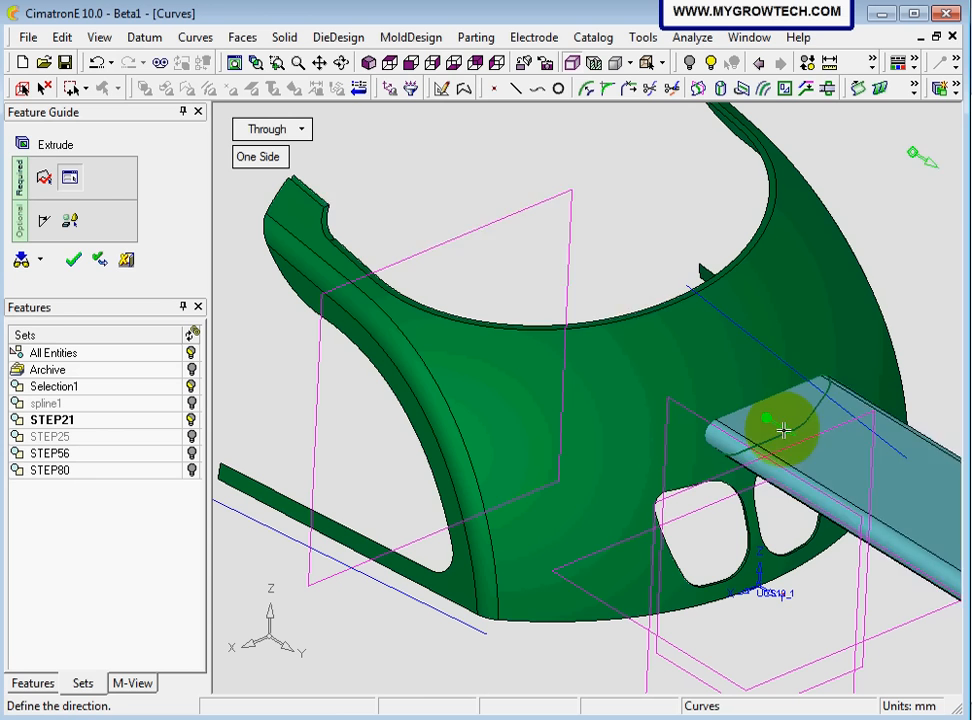
pyautogui.click(783, 430)
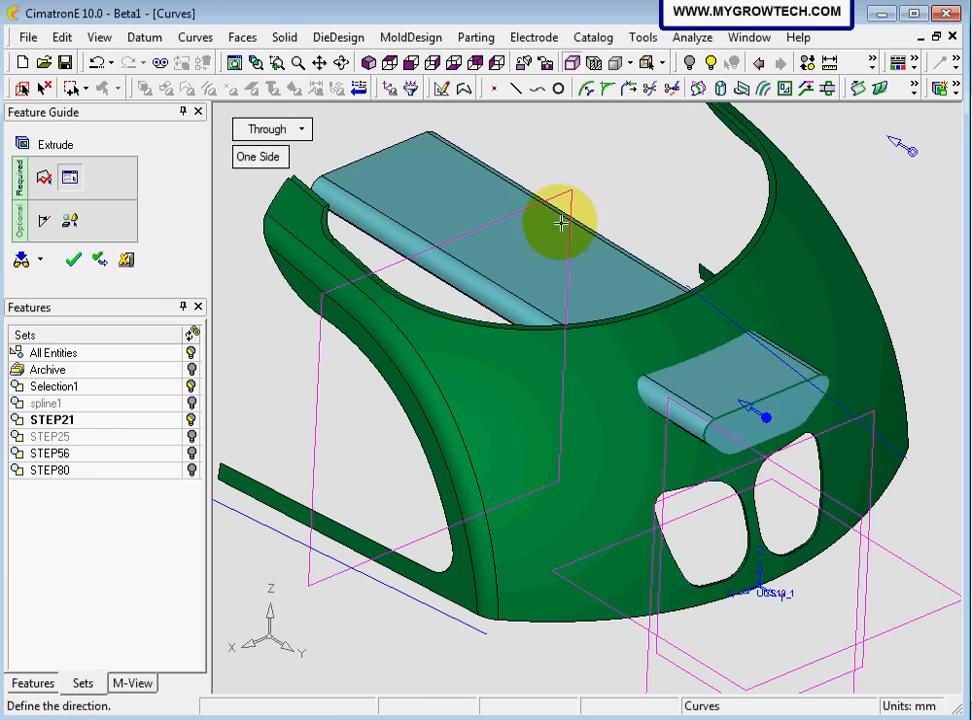
pyautogui.middleClick(362, 237)
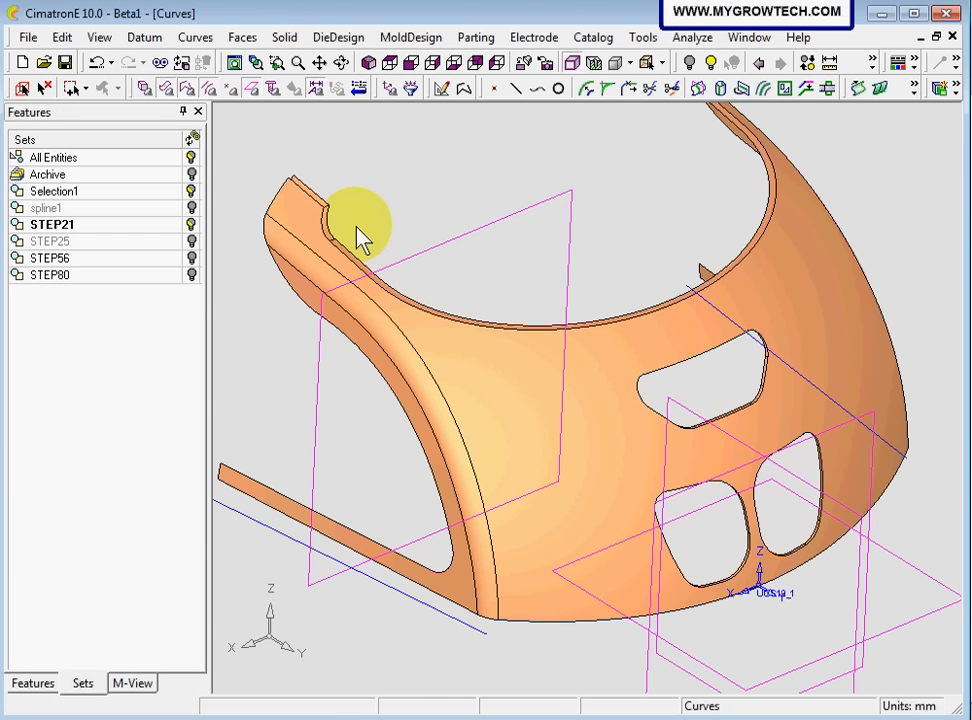
# Start a new sketch on the horizontal plane at the UCS and view it from the top
pyautogui.moveTo(748, 390); pyautogui.dragTo(541, 224, button='middle')
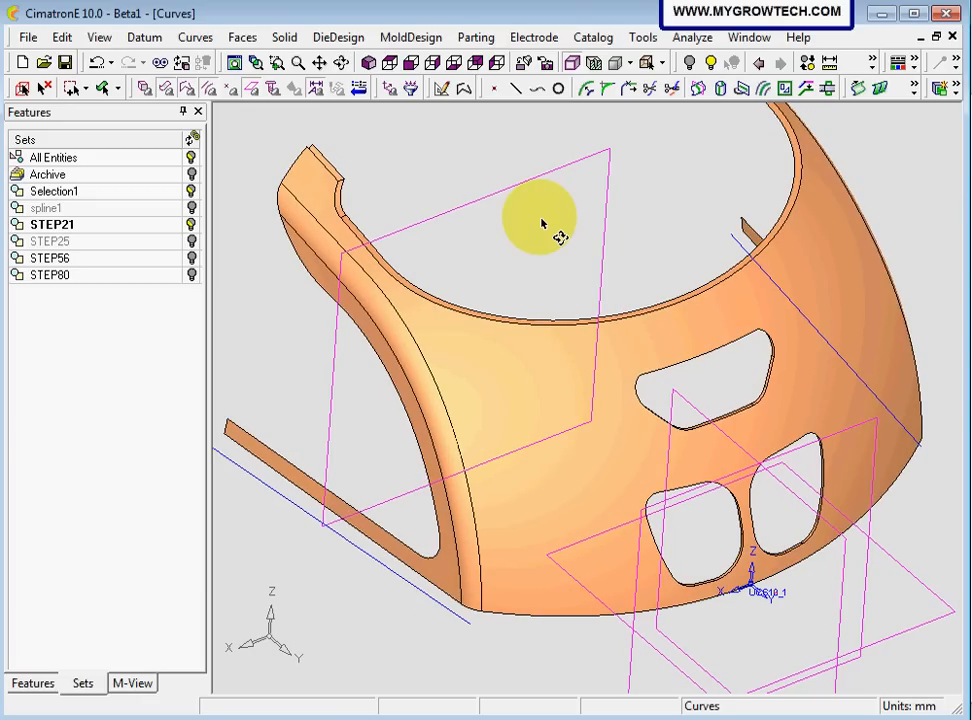
pyautogui.keyDown('ctrl'); pyautogui.moveTo(512, 246); pyautogui.dragTo(518, 367, button='right'); pyautogui.keyUp('ctrl')
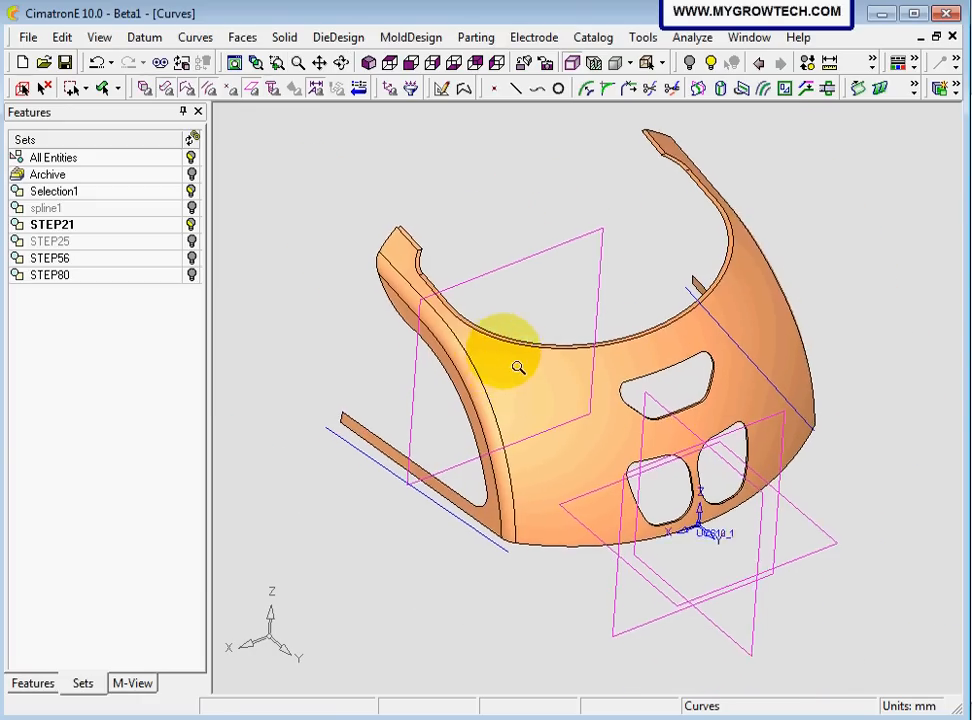
pyautogui.keyDown('ctrl'); pyautogui.moveTo(499, 356); pyautogui.dragTo(471, 347, button='middle'); pyautogui.keyUp('ctrl')
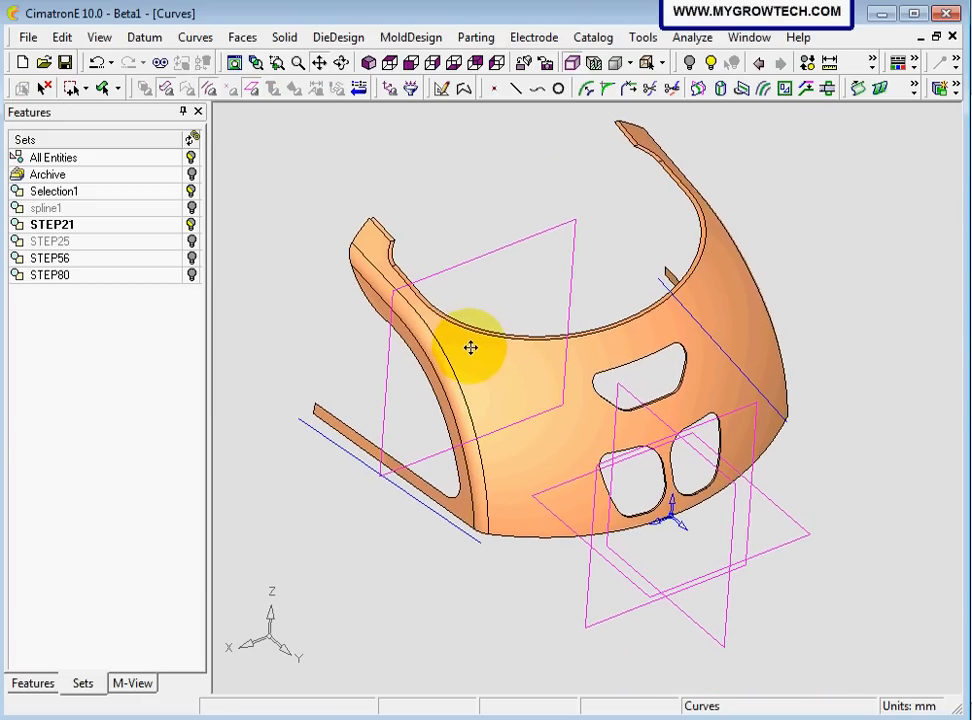
pyautogui.click(442, 89)
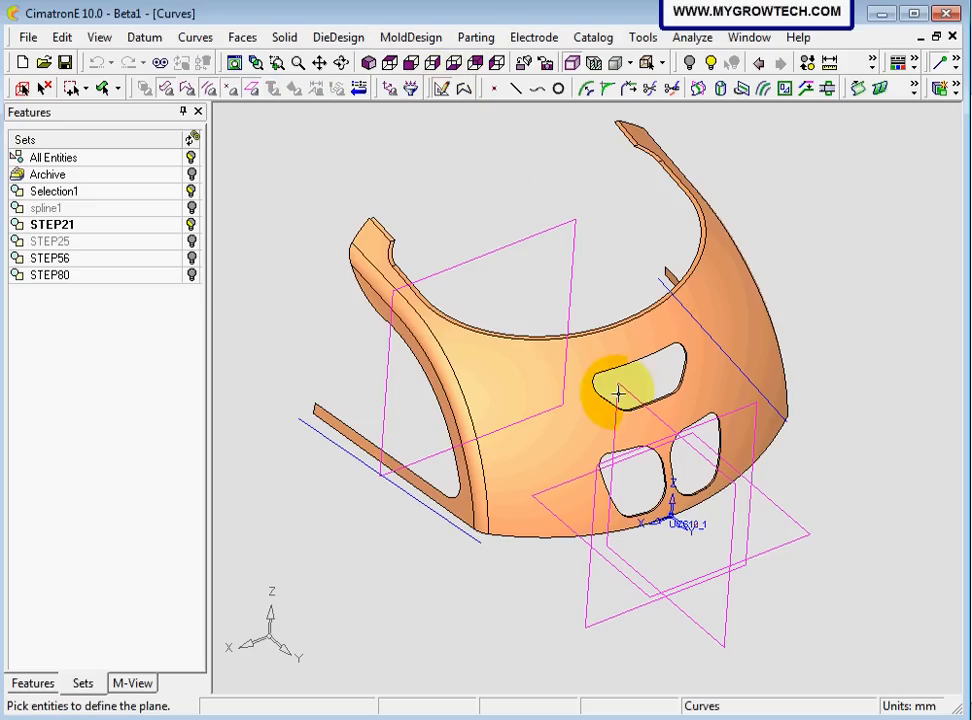
pyautogui.click(808, 536)
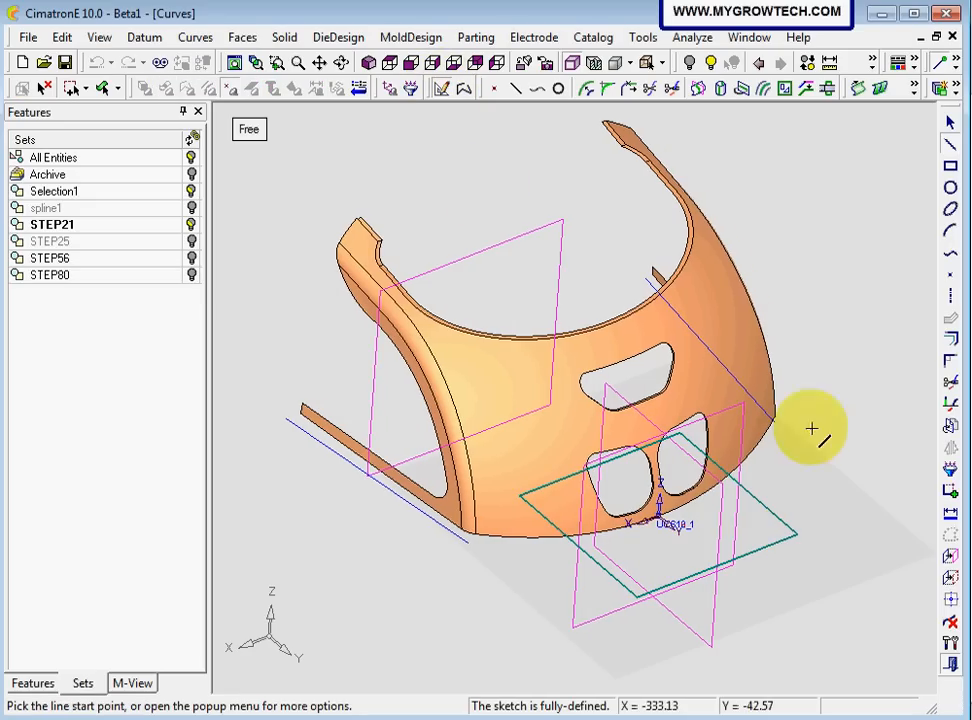
pyautogui.click(391, 64)
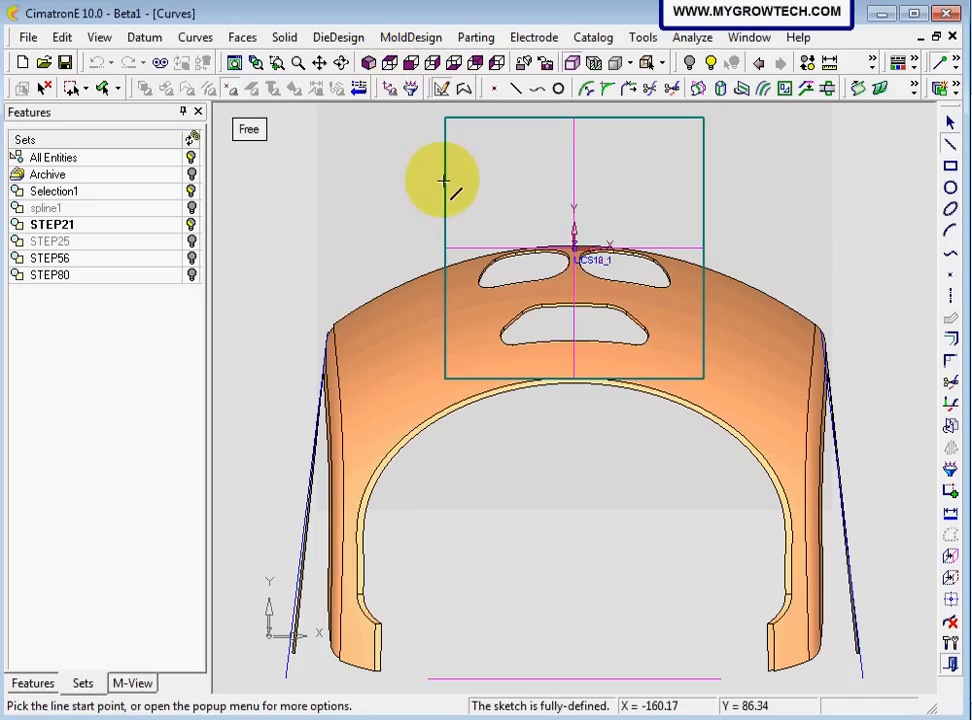
# Project the shell's outer curved front edge onto the sketch plane as sketch geometry
pyautogui.scroll(5, 492, 568)
pyautogui.keyDown('ctrl'); pyautogui.moveTo(461, 496); pyautogui.dragTo(529, 562, button='middle'); pyautogui.keyUp('ctrl')
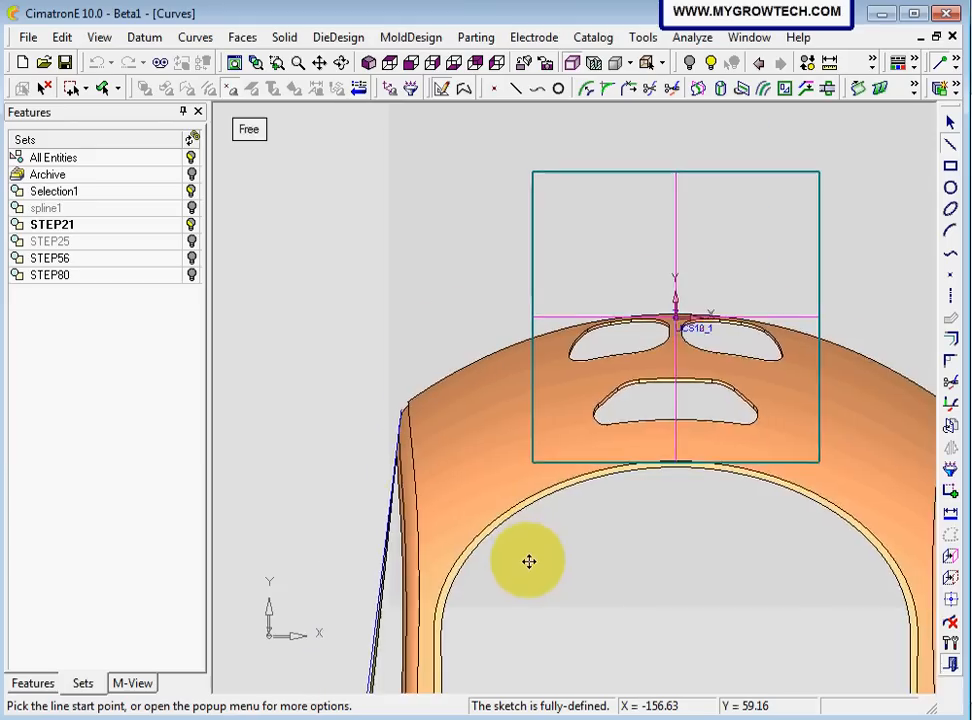
pyautogui.keyDown('ctrl'); pyautogui.moveTo(529, 562); pyautogui.dragTo(440, 401, button='right'); pyautogui.keyUp('ctrl')
pyautogui.keyDown('ctrl'); pyautogui.moveTo(401, 267); pyautogui.dragTo(466, 315, button='middle'); pyautogui.keyUp('ctrl')
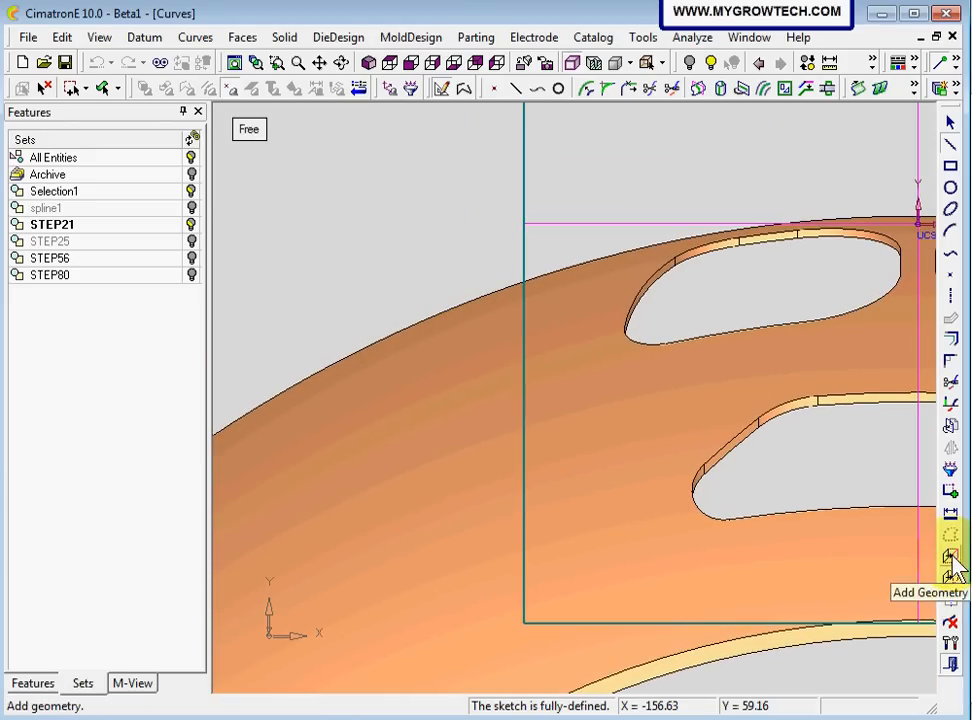
pyautogui.click(952, 560)
pyautogui.click(446, 309)
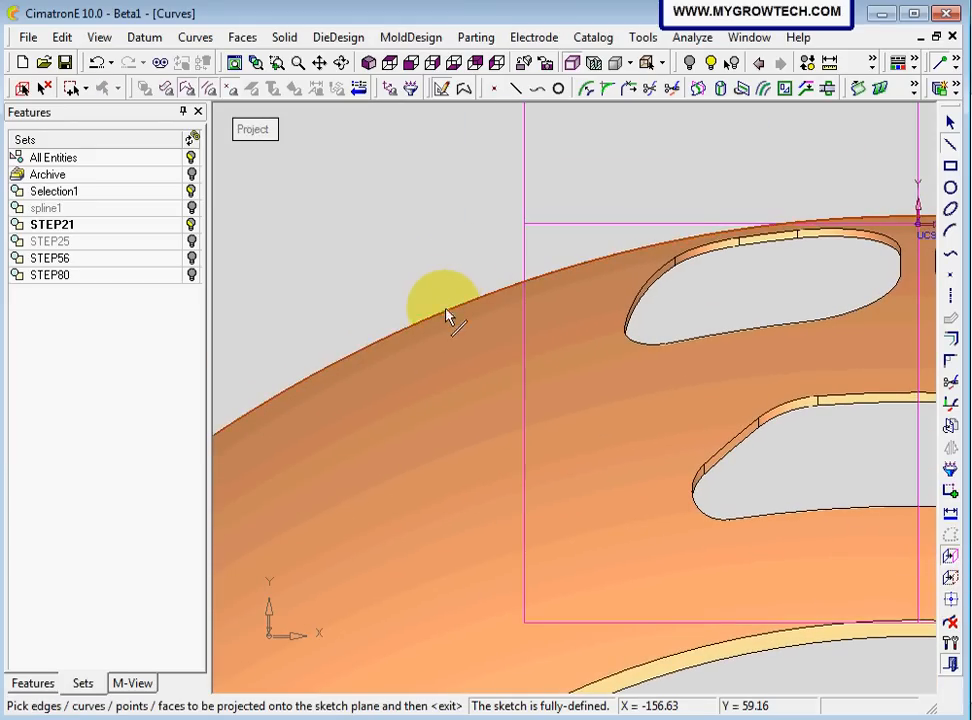
pyautogui.keyDown('ctrl'); pyautogui.moveTo(453, 243); pyautogui.dragTo(464, 323, button='right'); pyautogui.keyUp('ctrl')
pyautogui.moveTo(478, 340)
pyautogui.keyDown('ctrl'); pyautogui.mouseDown(button='middle')
pyautogui.moveTo(421, 245)
pyautogui.moveTo(425, 221)
pyautogui.mouseUp(button='middle'); pyautogui.keyUp('ctrl')
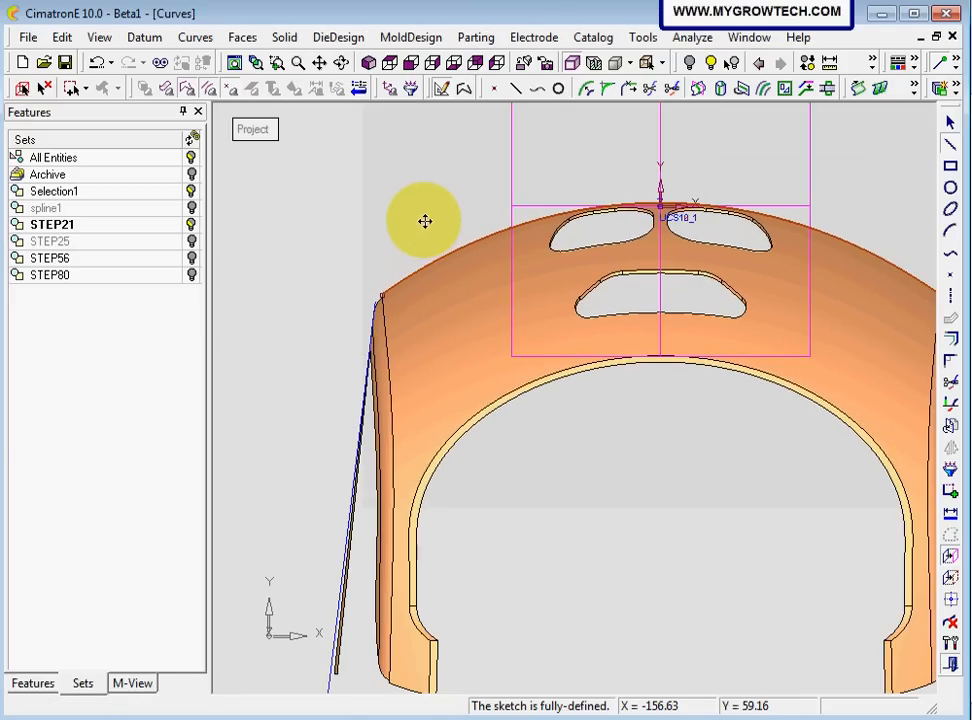
pyautogui.middleClick(421, 226)
# Add the inner corner at the end of the shell's left arm as a sketch reference point
pyautogui.keyDown('ctrl'); pyautogui.moveTo(528, 484); pyautogui.dragTo(525, 341, button='middle'); pyautogui.keyUp('ctrl')
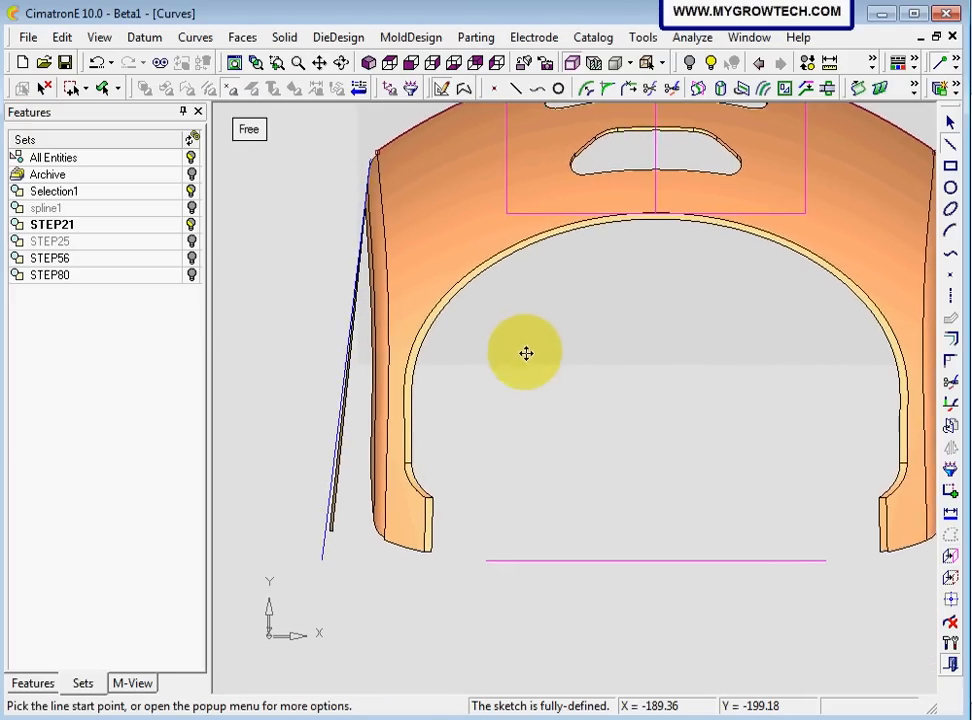
pyautogui.keyDown('ctrl'); pyautogui.moveTo(440, 525); pyautogui.dragTo(488, 464, button='middle'); pyautogui.keyUp('ctrl')
pyautogui.keyDown('ctrl'); pyautogui.moveTo(446, 545); pyautogui.dragTo(464, 340, button='right'); pyautogui.keyUp('ctrl')
pyautogui.keyDown('ctrl'); pyautogui.moveTo(319, 531); pyautogui.dragTo(579, 451, button='middle'); pyautogui.keyUp('ctrl')
pyautogui.keyDown('ctrl'); pyautogui.moveTo(542, 492); pyautogui.dragTo(548, 237, button='right'); pyautogui.keyUp('ctrl')
pyautogui.keyDown('ctrl'); pyautogui.moveTo(363, 632); pyautogui.dragTo(532, 516, button='middle'); pyautogui.keyUp('ctrl')
pyautogui.keyDown('ctrl'); pyautogui.moveTo(531, 516); pyautogui.dragTo(623, 482, button='right'); pyautogui.keyUp('ctrl')
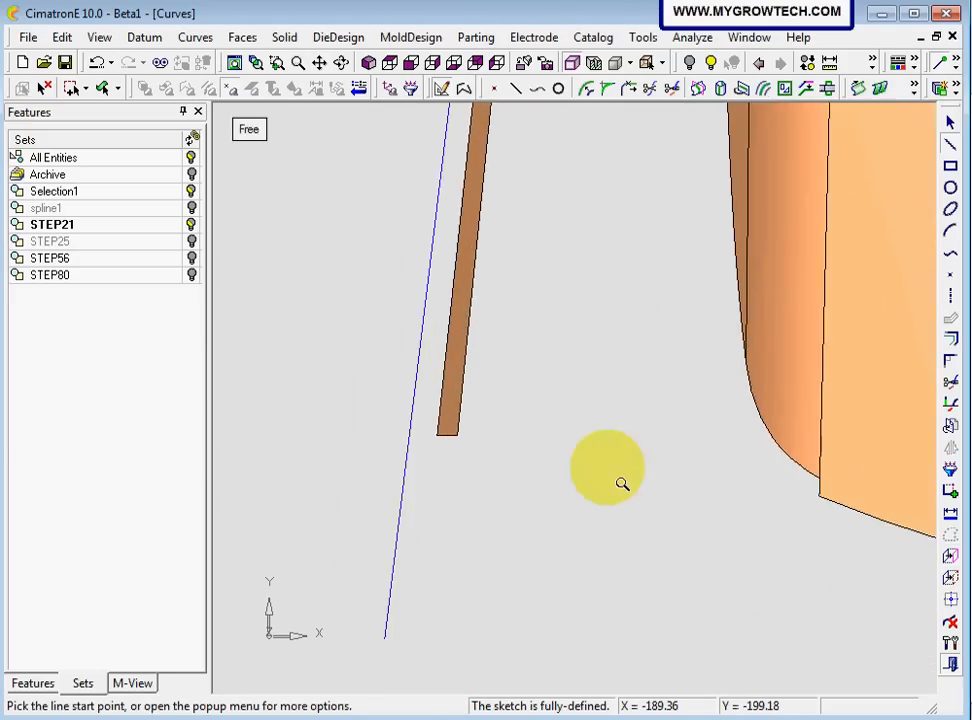
pyautogui.click(948, 555)
pyautogui.click(457, 436)
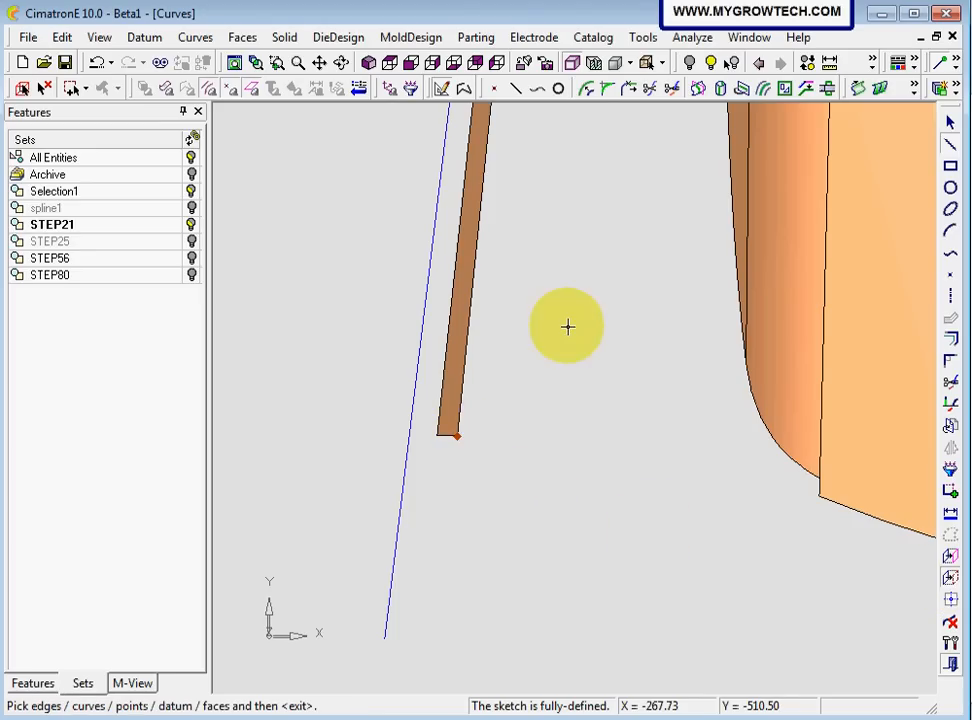
pyautogui.middleClick(569, 325)
# Sketch a rectangle about 423 mm wide from above the shell's front edge down to the level of the reference point
pyautogui.keyDown('ctrl'); pyautogui.moveTo(571, 319); pyautogui.dragTo(613, 530, button='right'); pyautogui.keyUp('ctrl')
pyautogui.keyDown('ctrl'); pyautogui.moveTo(703, 488); pyautogui.dragTo(395, 616, button='middle'); pyautogui.keyUp('ctrl')
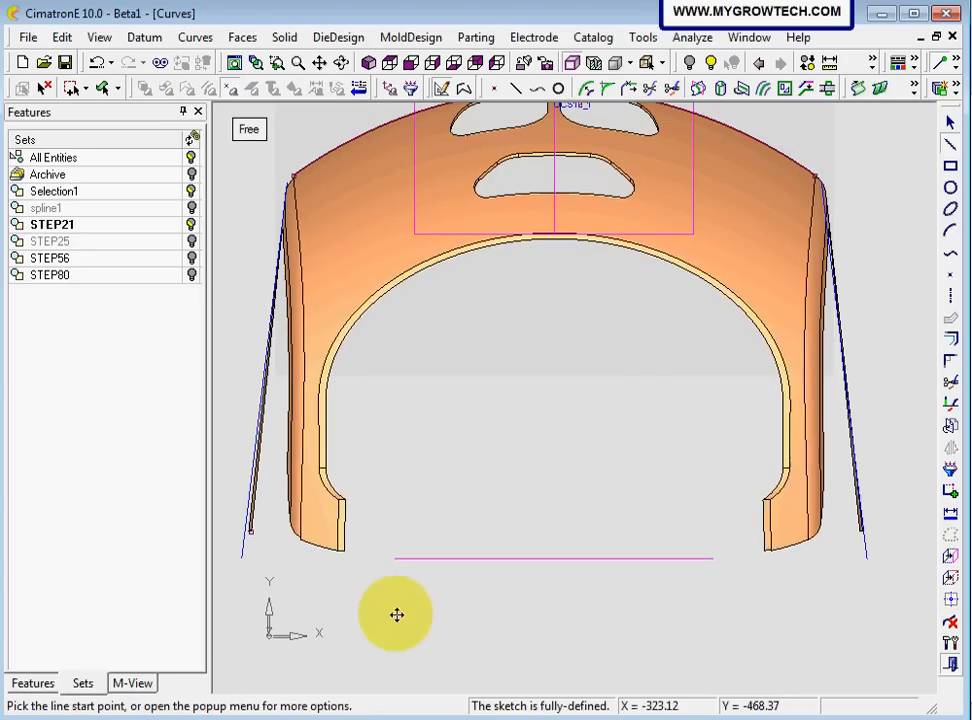
pyautogui.keyDown('ctrl'); pyautogui.moveTo(467, 422); pyautogui.dragTo(482, 454, button='right'); pyautogui.keyUp('ctrl')
pyautogui.keyDown('ctrl'); pyautogui.moveTo(485, 448); pyautogui.dragTo(489, 510, button='middle'); pyautogui.keyUp('ctrl')
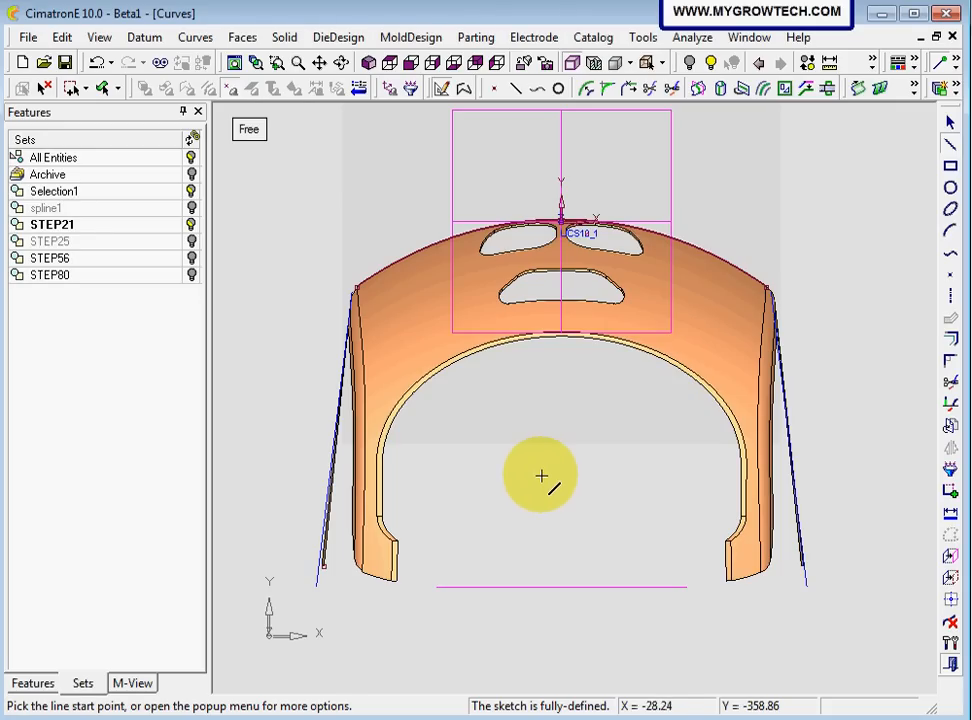
pyautogui.press('Escape')
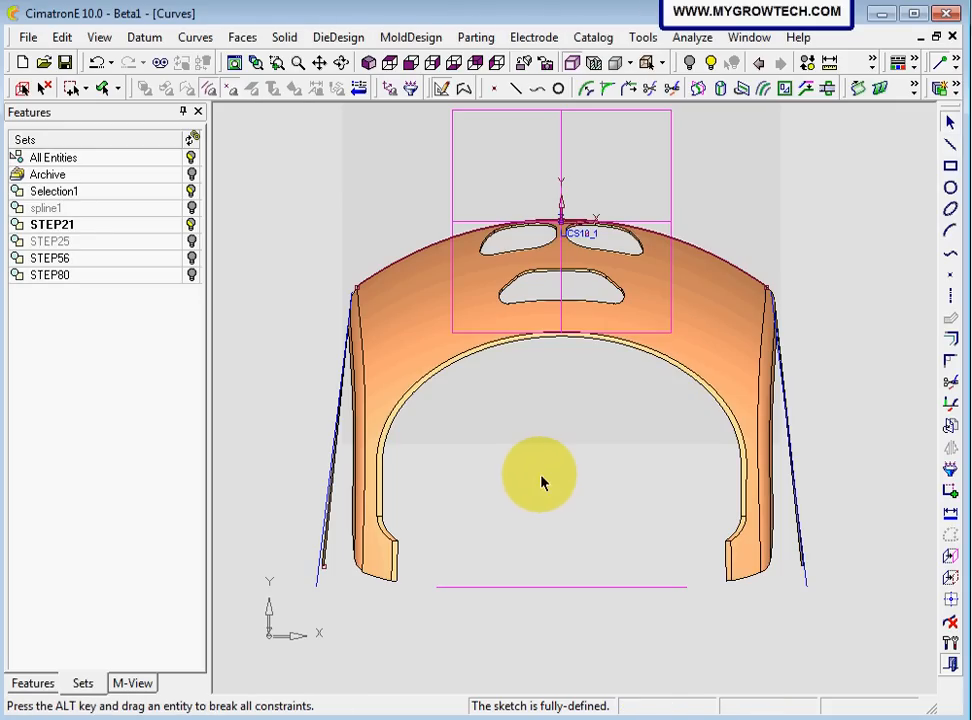
pyautogui.click(951, 168)
pyautogui.click(401, 142)
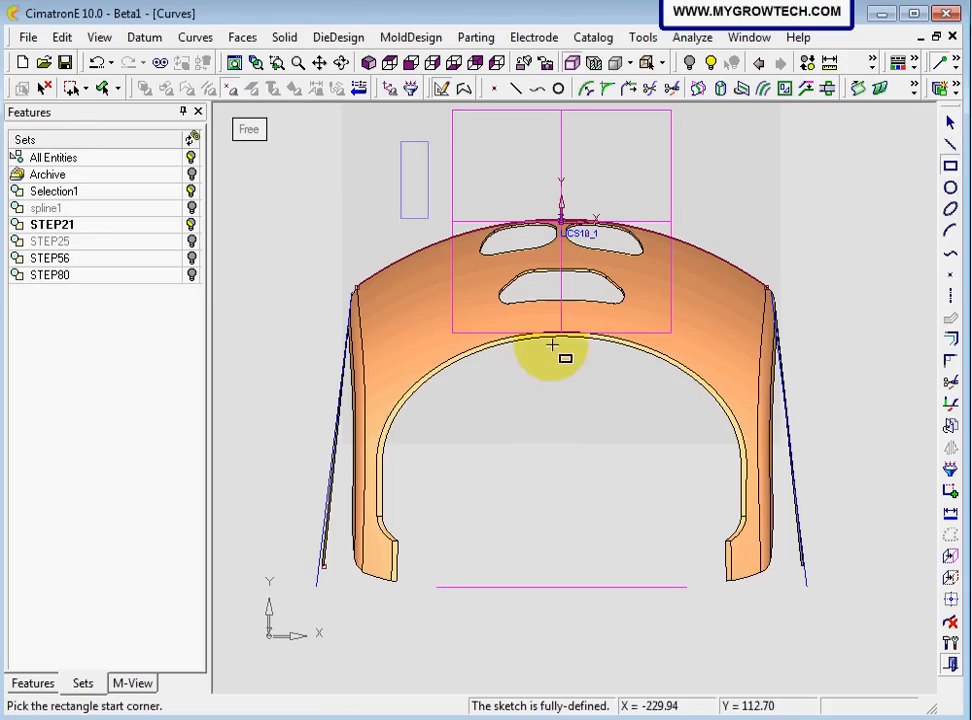
pyautogui.click(697, 565)
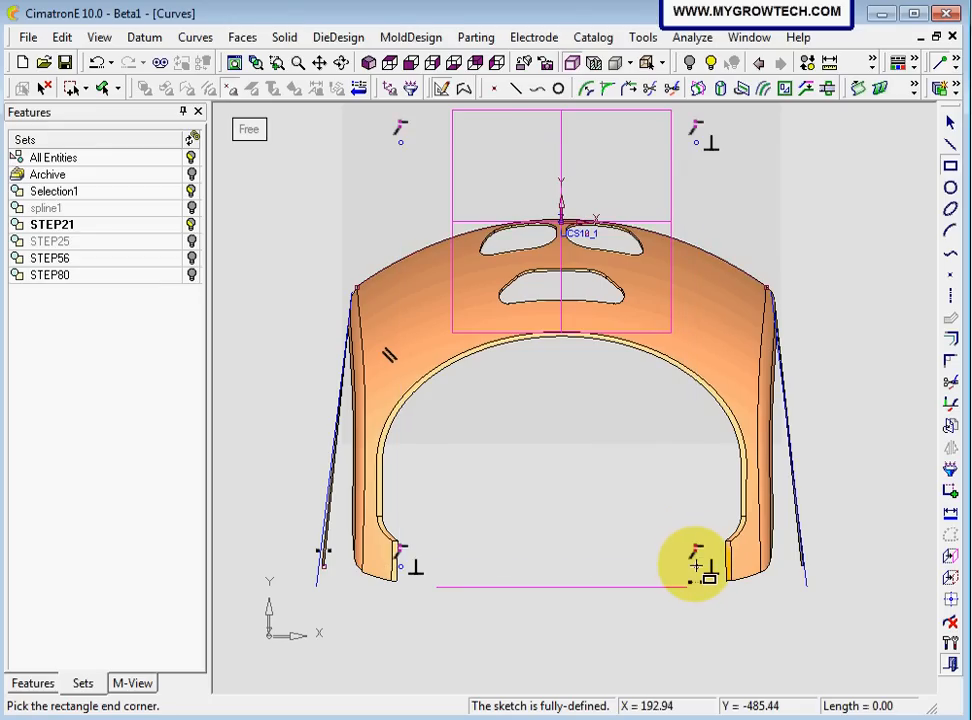
pyautogui.press('Escape')
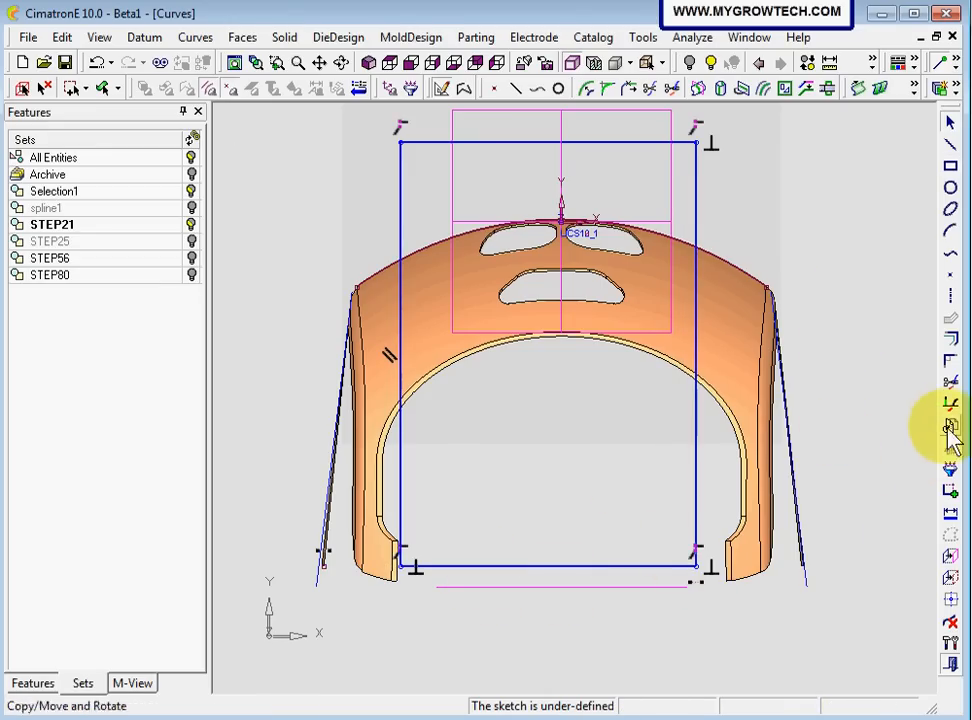
# Trim the rectangle's upper line, the side-line ends above the projected edge and the edge's portions outside the rectangle
pyautogui.click(950, 383)
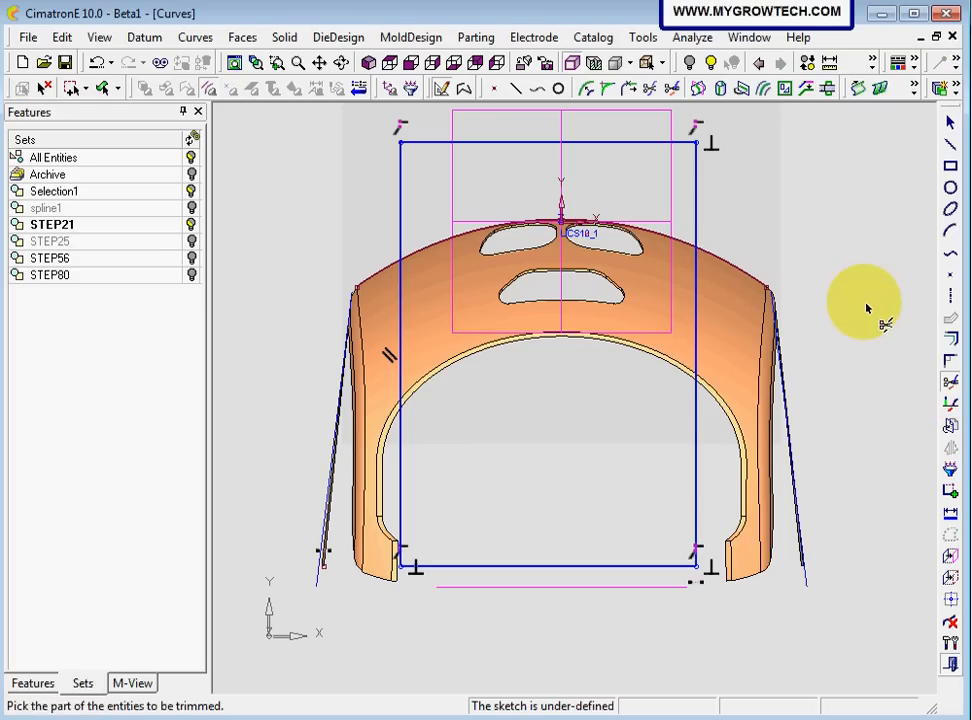
pyautogui.click(436, 146)
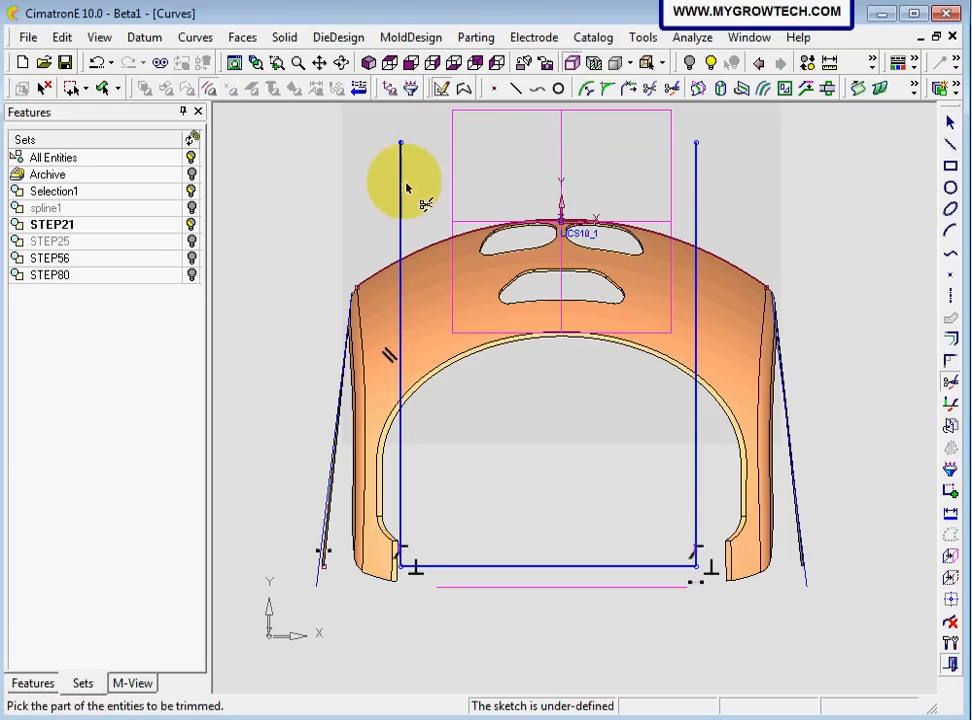
pyautogui.click(403, 235)
pyautogui.click(388, 275)
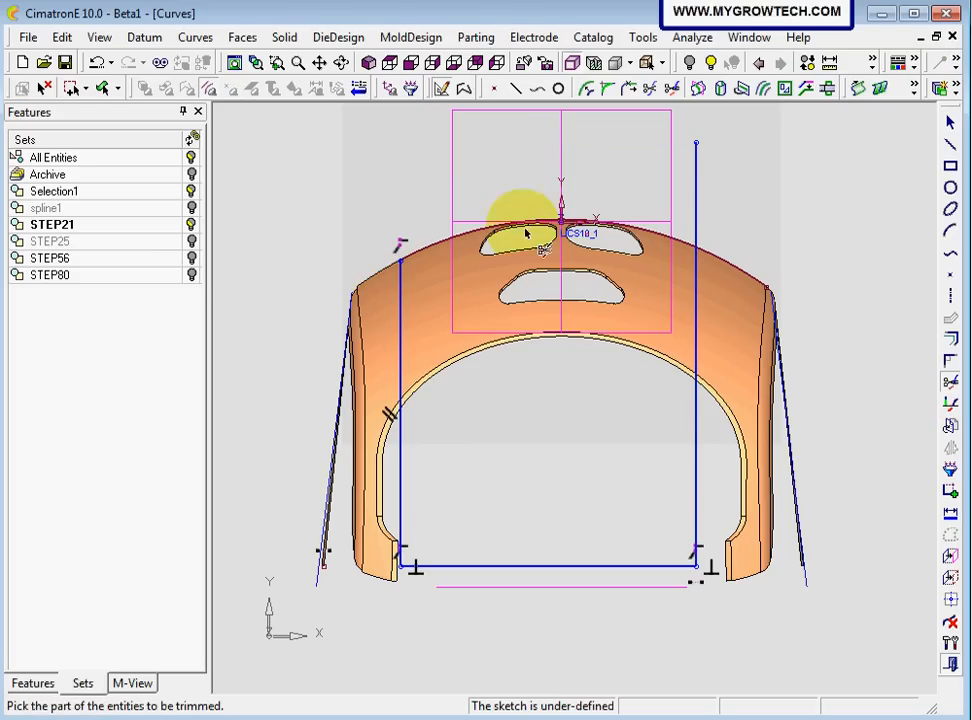
pyautogui.click(696, 199)
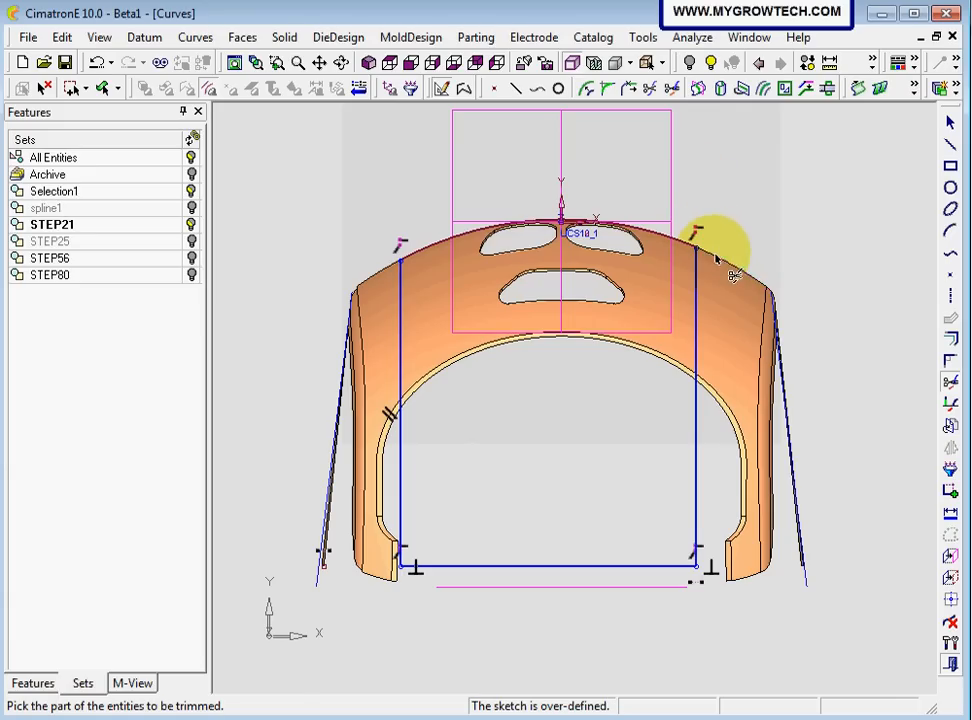
# Dimension the profile's lower line and set its length to 400 mm
pyautogui.click(950, 513)
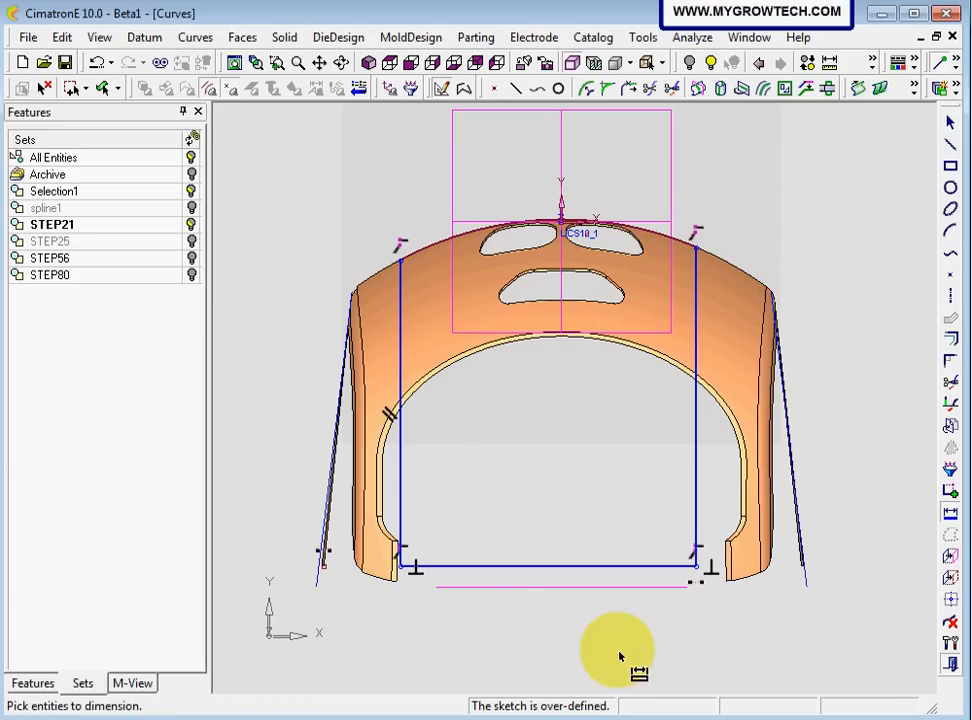
pyautogui.click(449, 567)
pyautogui.click(458, 622)
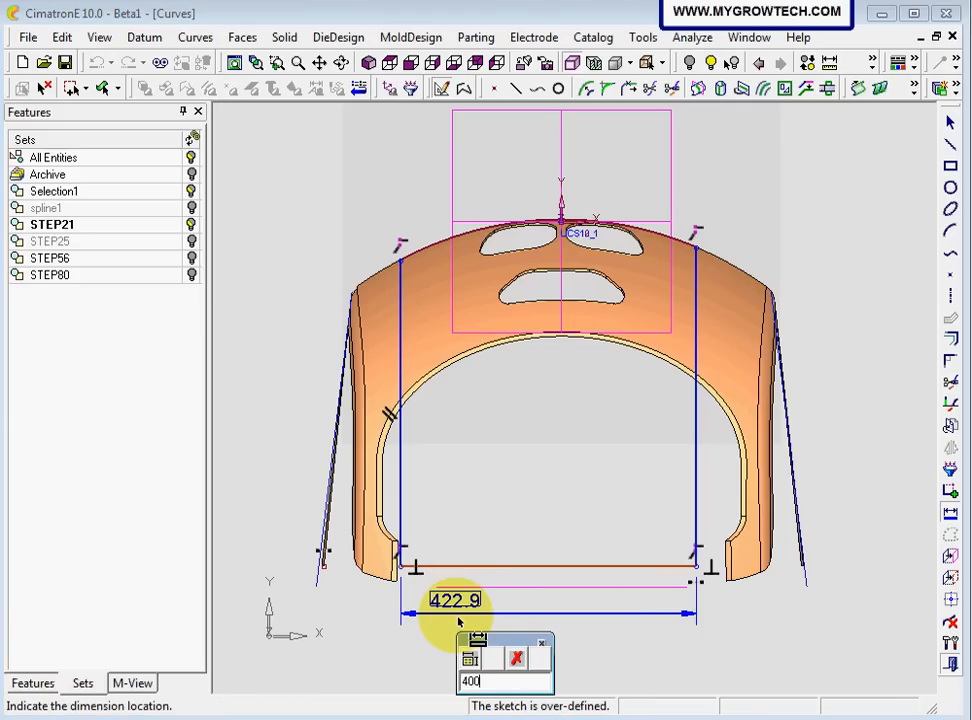
pyautogui.write('400')
pyautogui.press('Return')
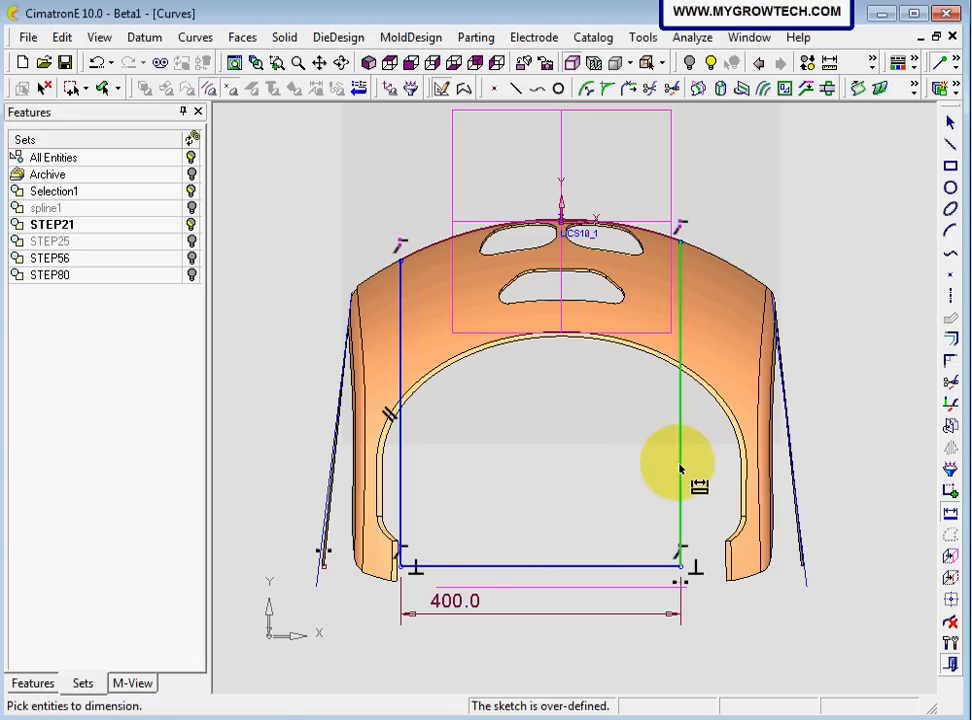
# Dimension the profile's right side line 200 mm from the UCS vertical axis
pyautogui.click(679, 468)
pyautogui.click(562, 224)
pyautogui.click(622, 411)
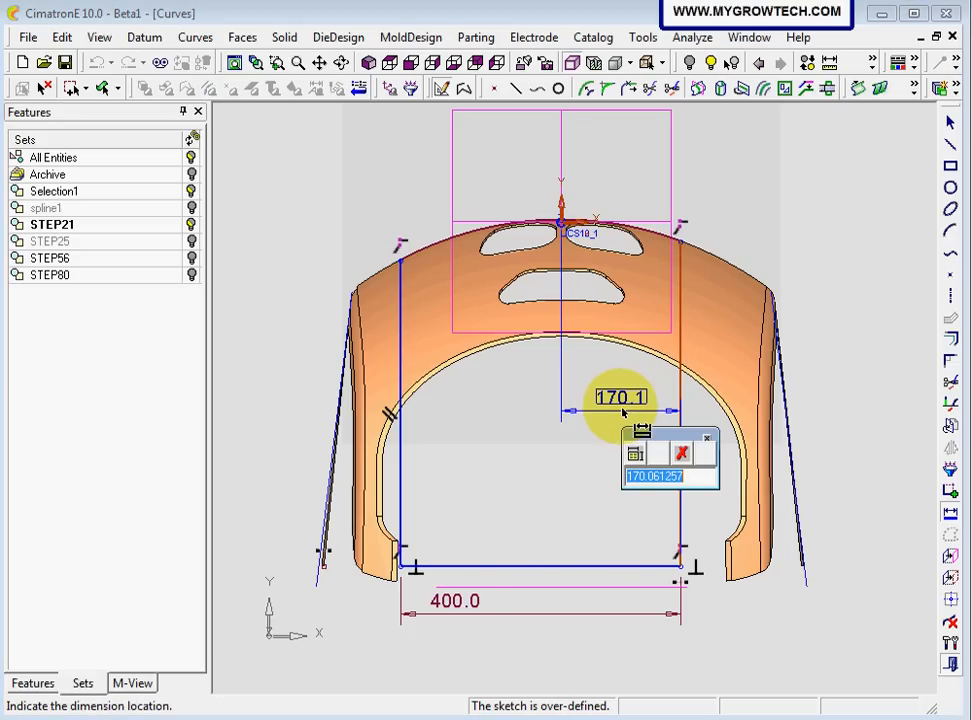
pyautogui.write('200')
pyautogui.press('Return')
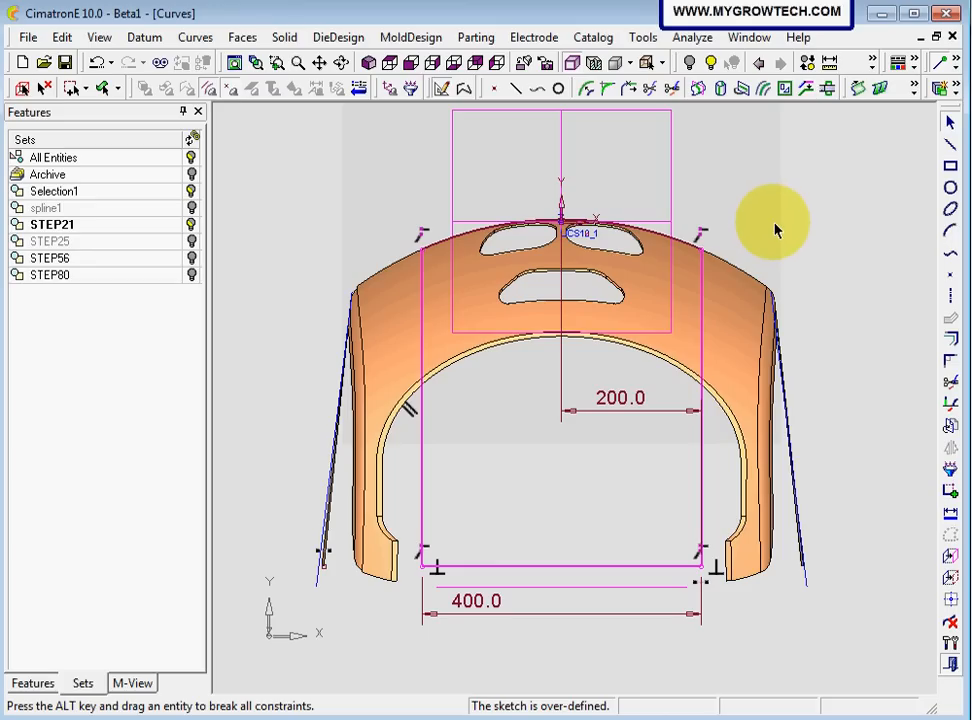
# Exit the sketch, switch to the isometric view and clear the selection
pyautogui.rightClick(743, 216)
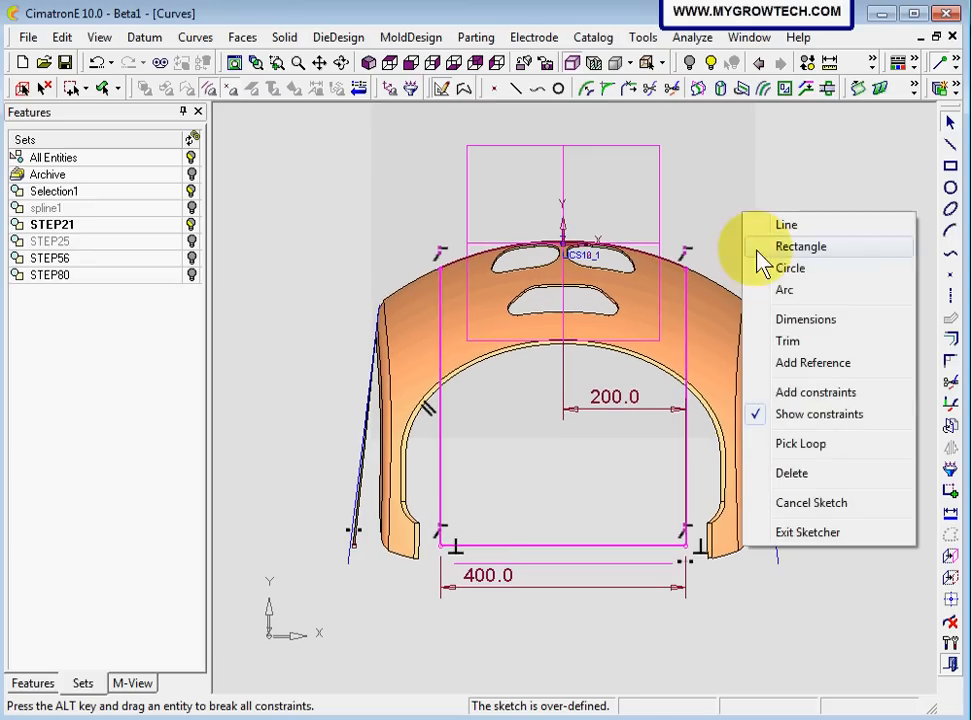
pyautogui.click(812, 537)
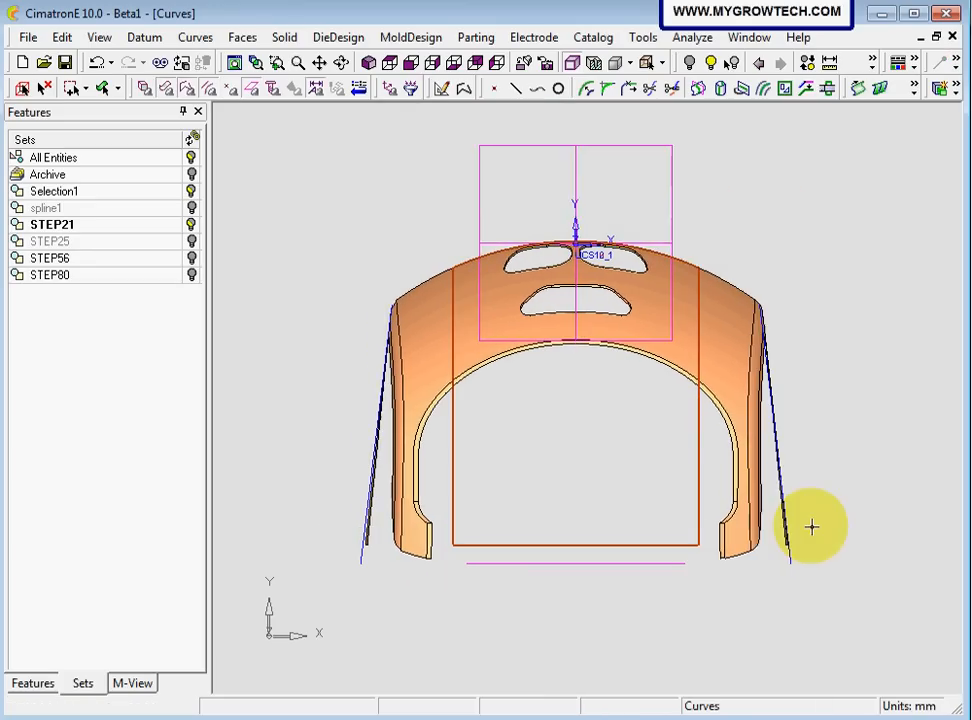
pyautogui.click(381, 64)
pyautogui.keyDown('ctrl'); pyautogui.moveTo(330, 257); pyautogui.dragTo(282, 286, button='middle'); pyautogui.keyUp('ctrl')
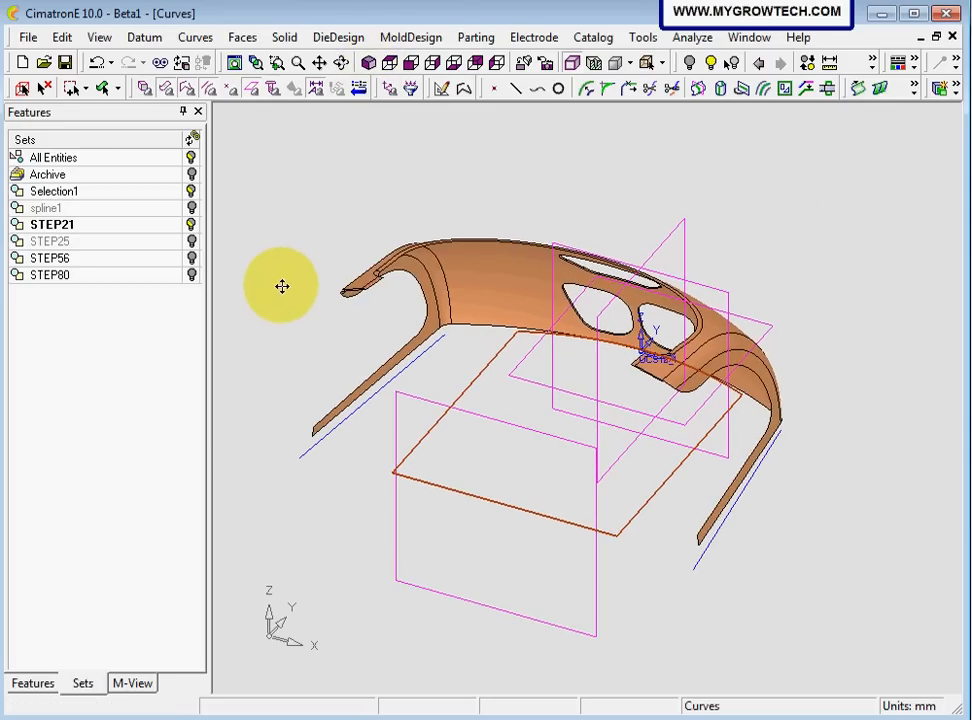
pyautogui.click(48, 89)
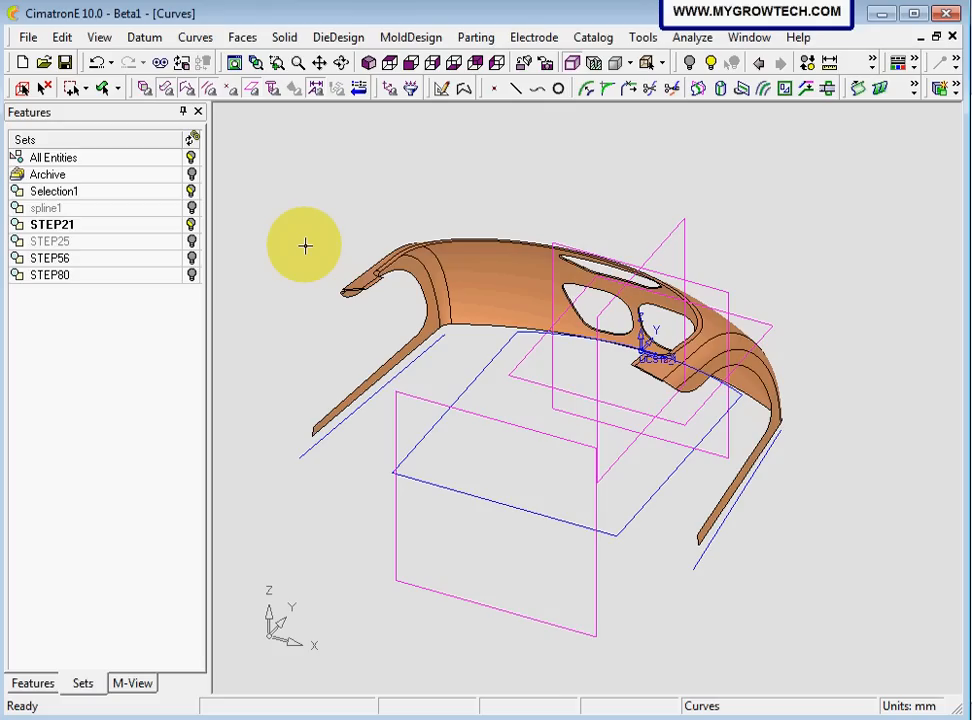
# Extrude the closed sketch as a new solid, one-sided by a delta of 350 mm downwards from the sketch plane
pyautogui.click(284, 37)
pyautogui.moveTo(308, 104)
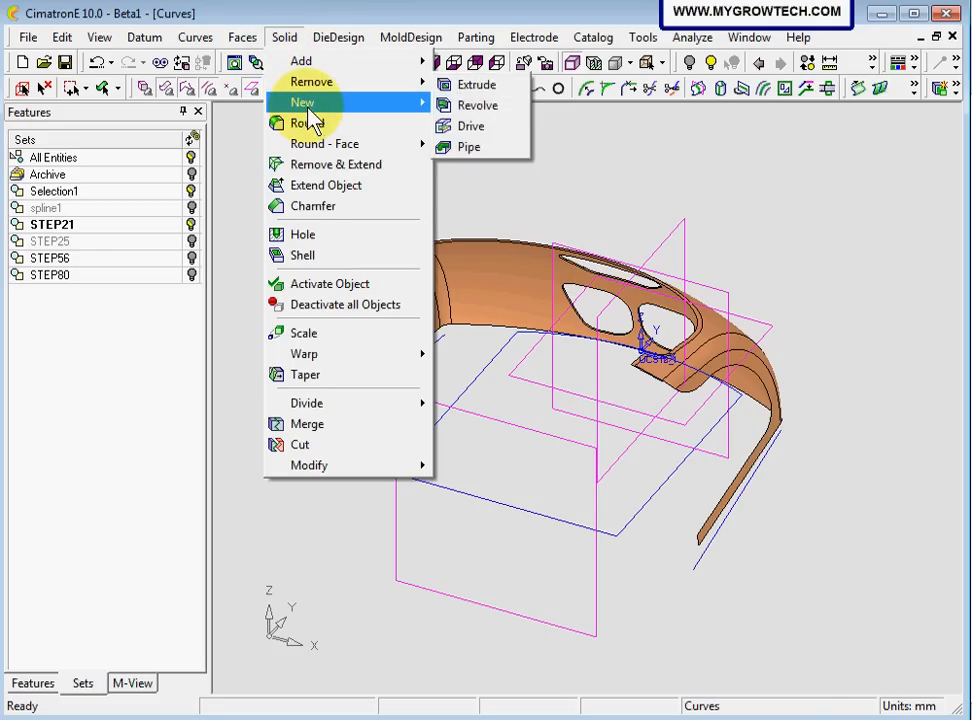
pyautogui.click(477, 106)
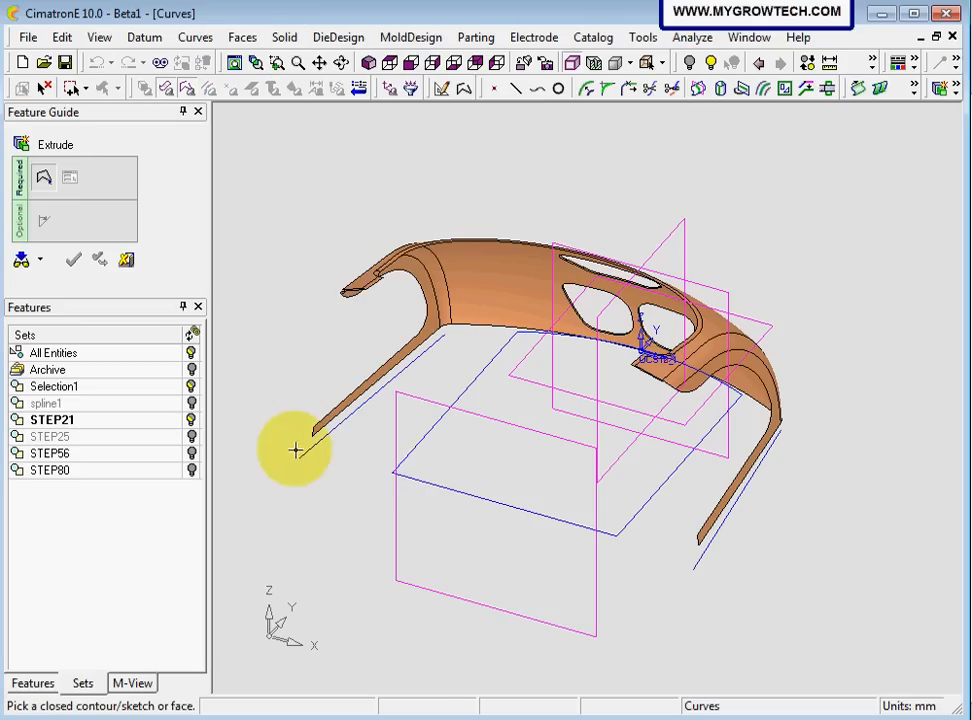
pyautogui.click(422, 452)
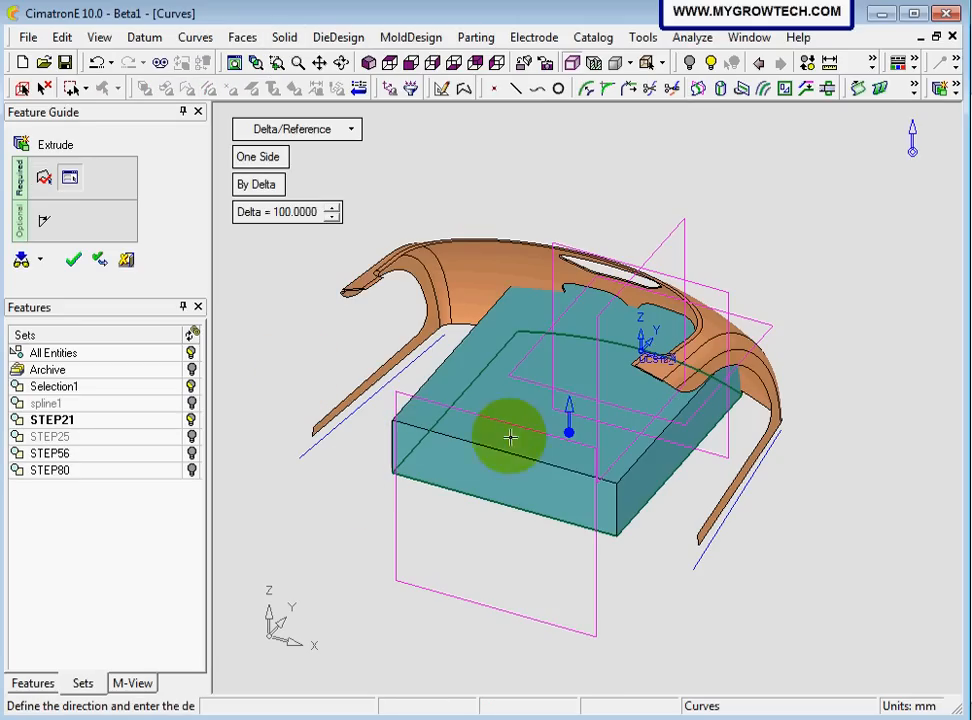
pyautogui.click(567, 410)
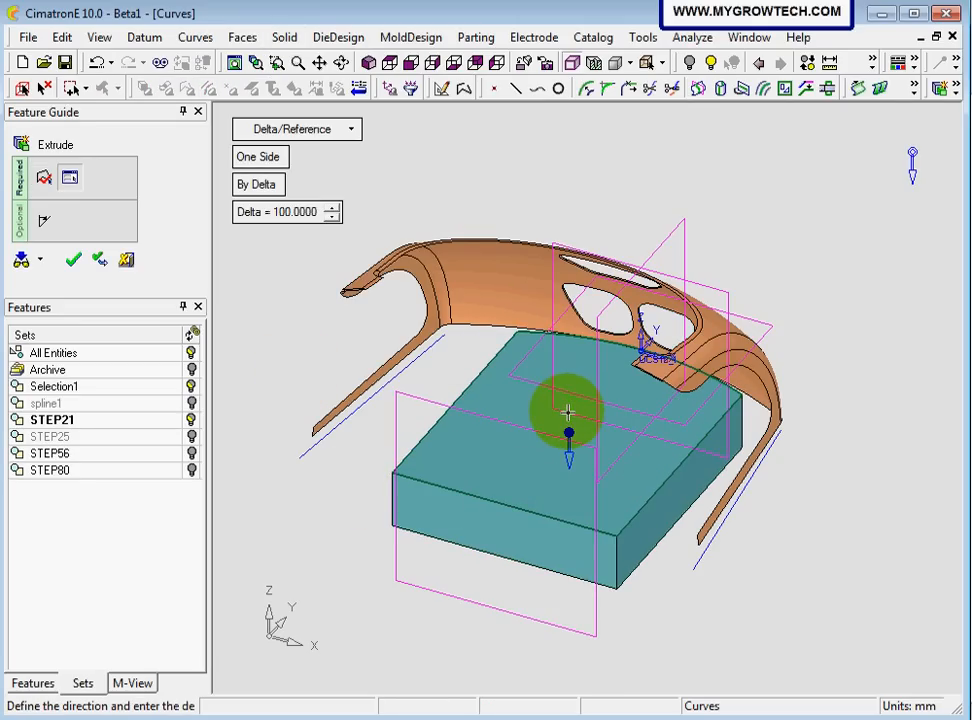
pyautogui.click(290, 214)
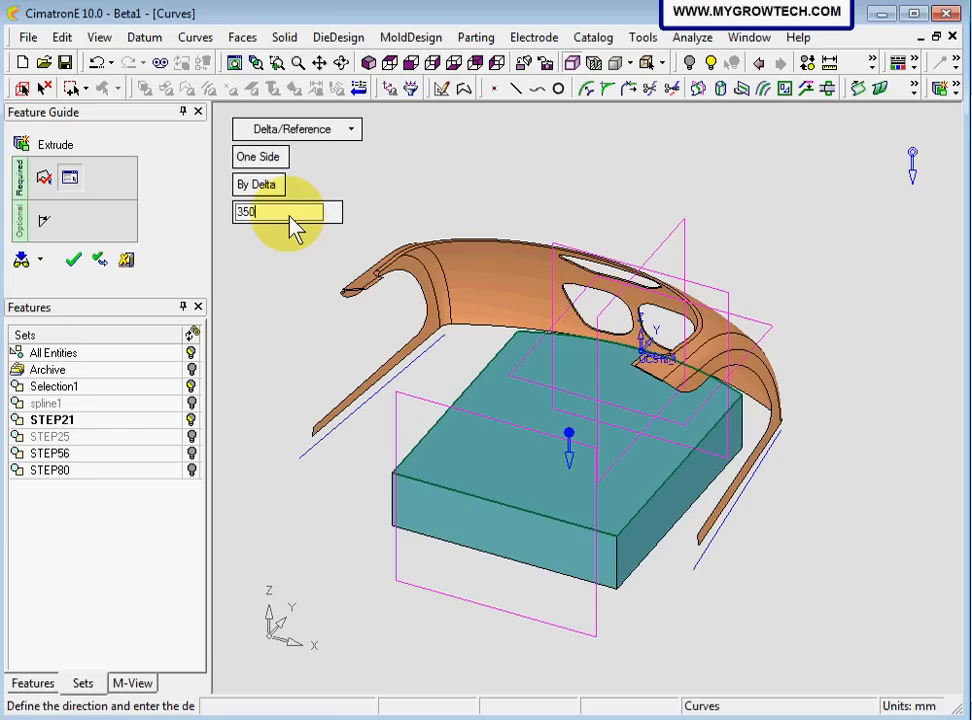
pyautogui.press('Return')
pyautogui.scroll(-3, 634, 372)
pyautogui.keyDown('ctrl'); pyautogui.moveTo(605, 418); pyautogui.dragTo(282, 341); pyautogui.keyUp('ctrl')
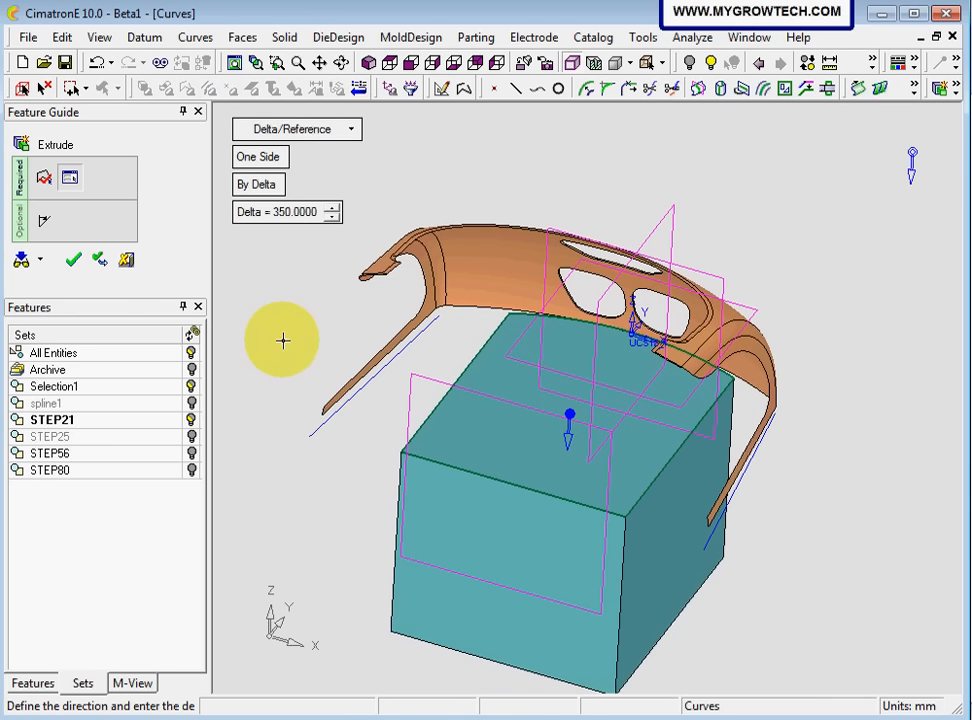
pyautogui.click(73, 262)
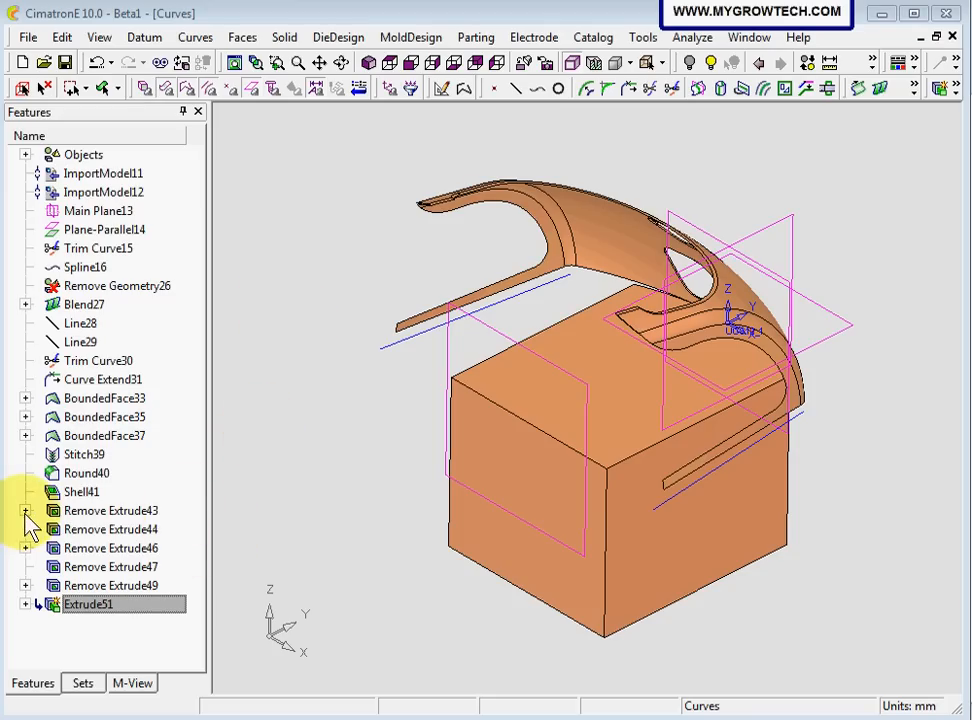
# Show the hidden sketch belonging to the Remove Extrude43 feature
pyautogui.click(122, 511)
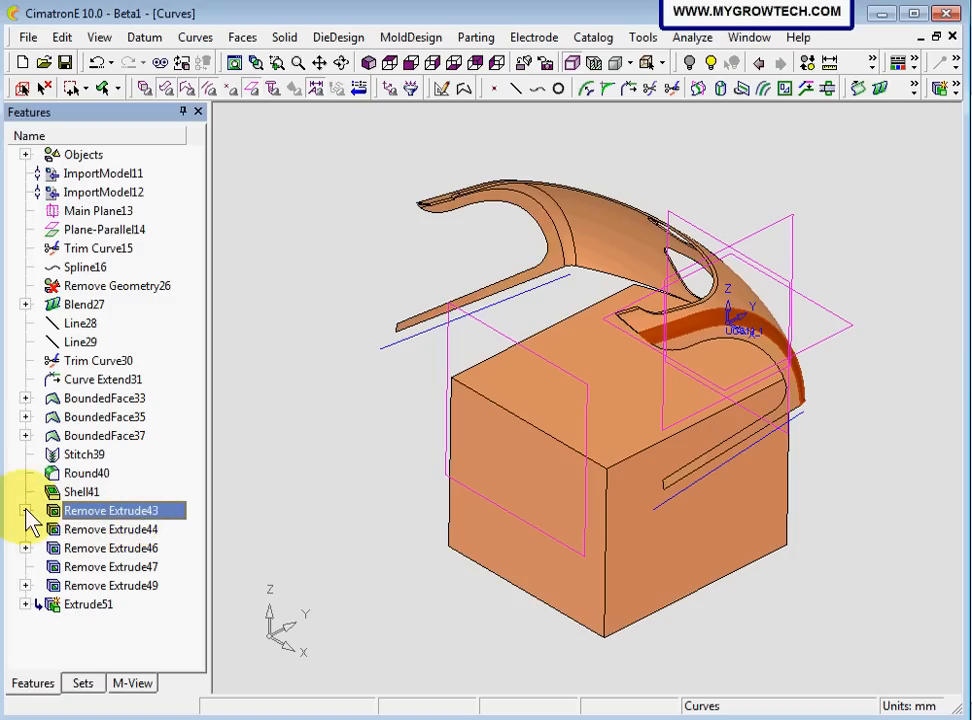
pyautogui.click(25, 510)
pyautogui.click(114, 530)
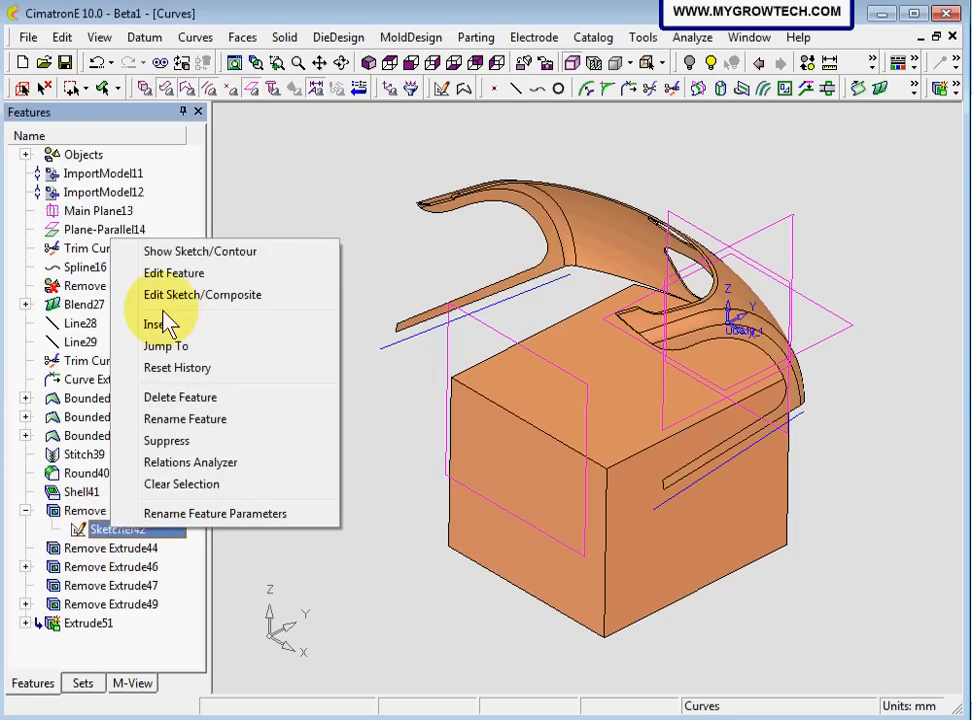
pyautogui.click(183, 252)
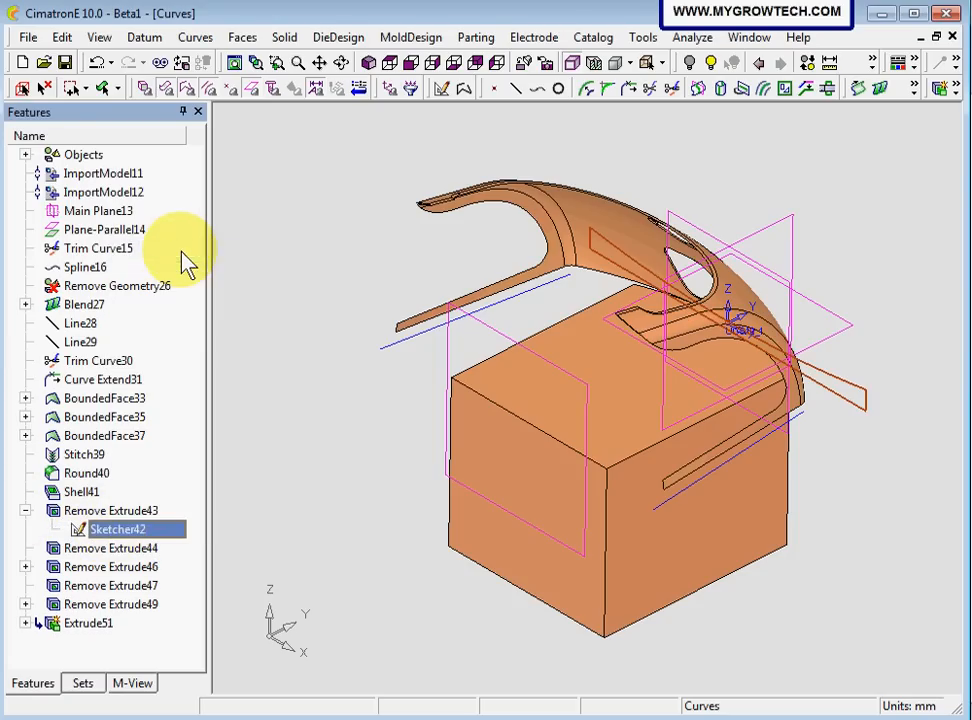
# Start an inclined datum plane from the horizontal plane, hinged on the lower long line of the shown sketch
pyautogui.scroll(3, 487, 433)
pyautogui.keyDown('ctrl'); pyautogui.moveTo(448, 386); pyautogui.dragTo(390, 390, button='middle'); pyautogui.keyUp('ctrl')
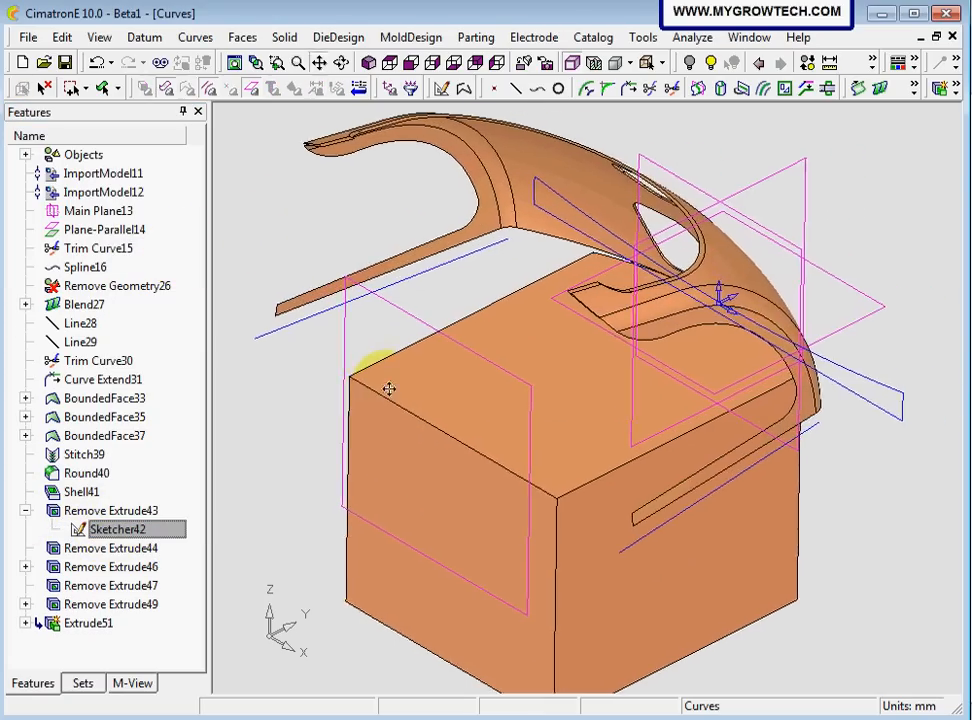
pyautogui.keyDown('ctrl'); pyautogui.moveTo(418, 357); pyautogui.dragTo(427, 369, button='right'); pyautogui.keyUp('ctrl')
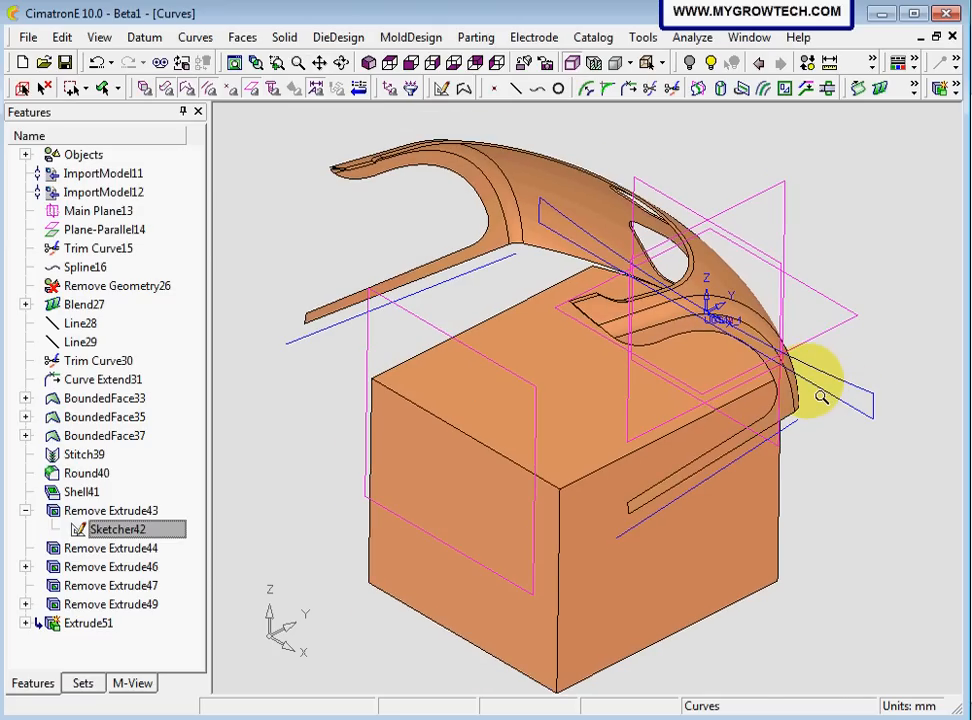
pyautogui.click(143, 38)
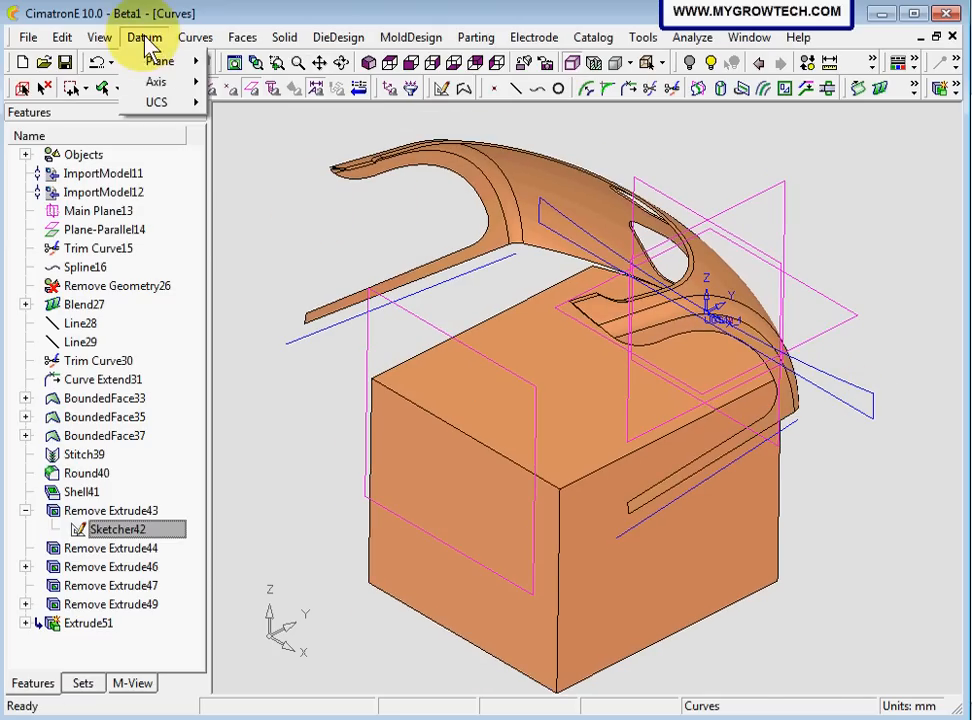
pyautogui.moveTo(156, 64)
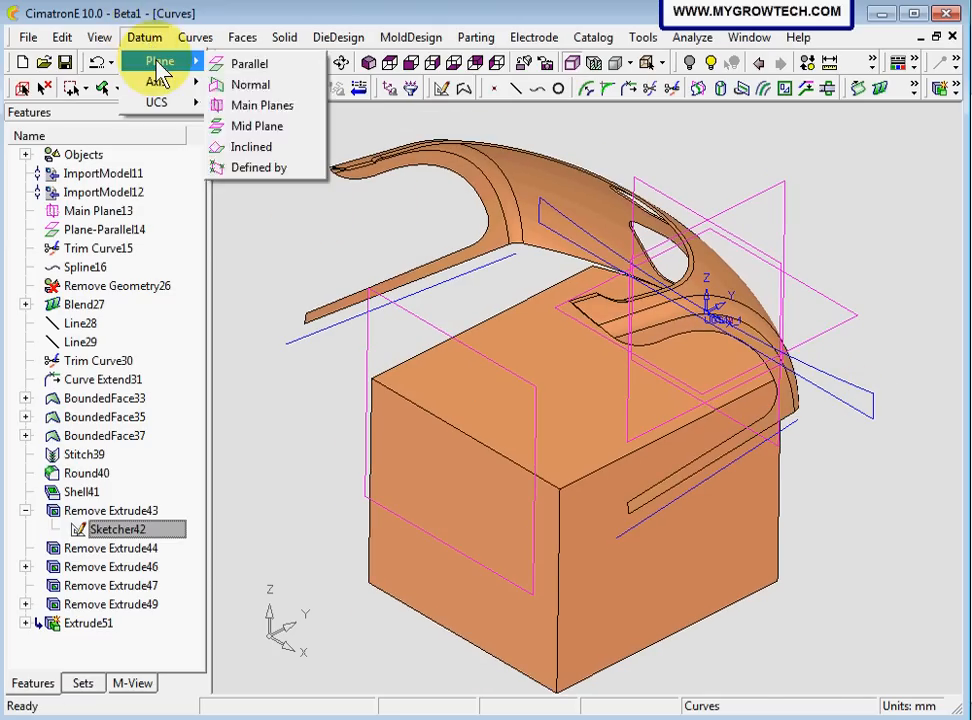
pyautogui.click(255, 148)
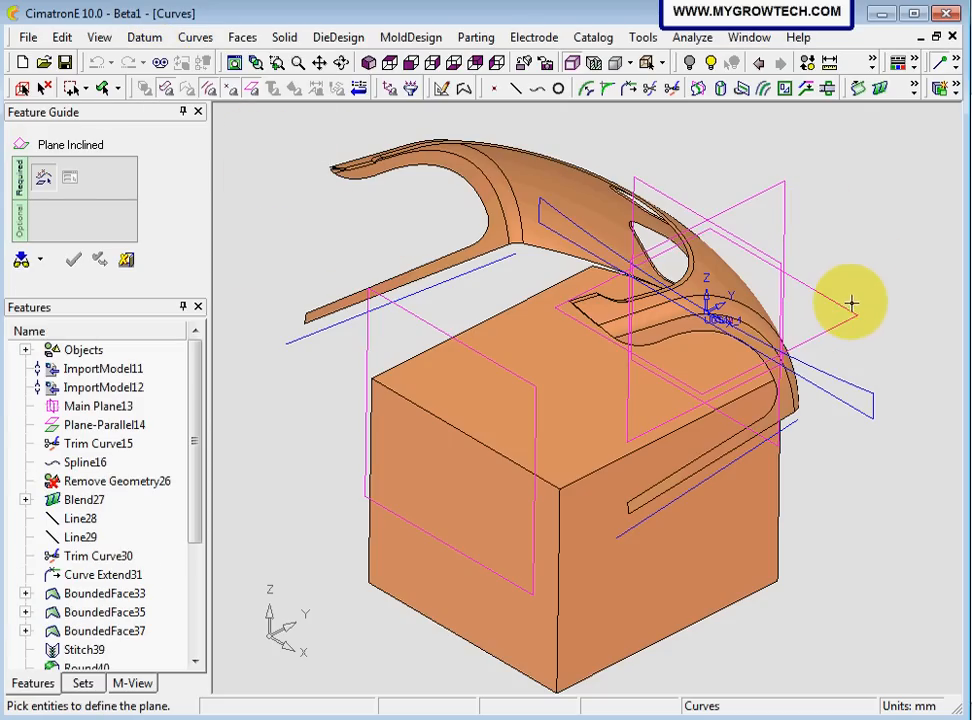
pyautogui.click(829, 401)
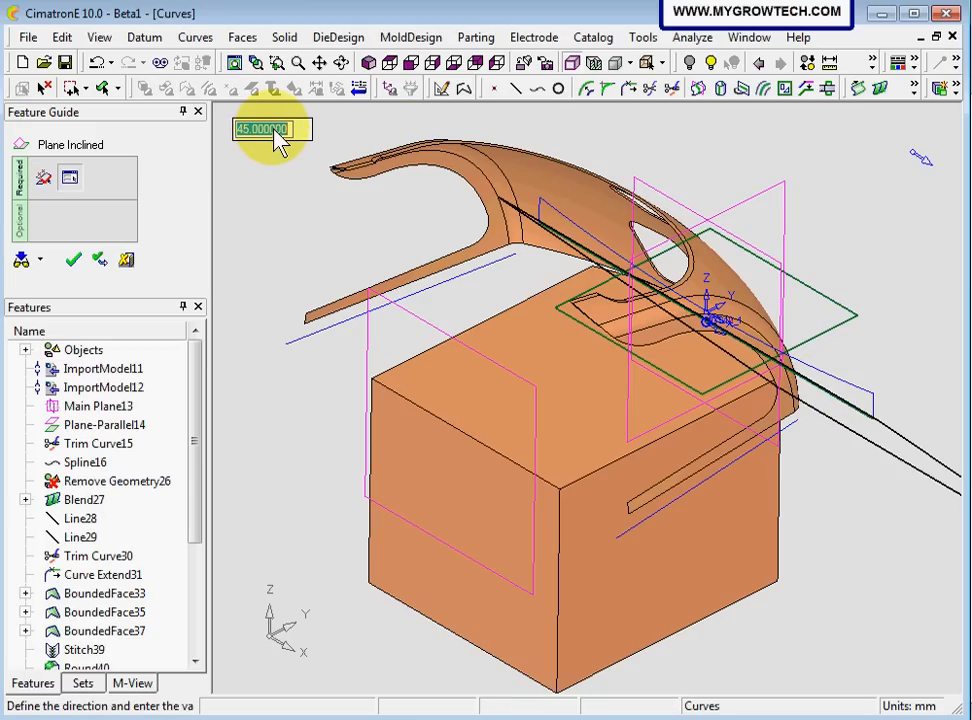
# Set the inclined plane's angle to 28 degrees, reverse its direction so it slopes down through the block, confirm it and clear the selection
pyautogui.write('28')
pyautogui.press('Return')
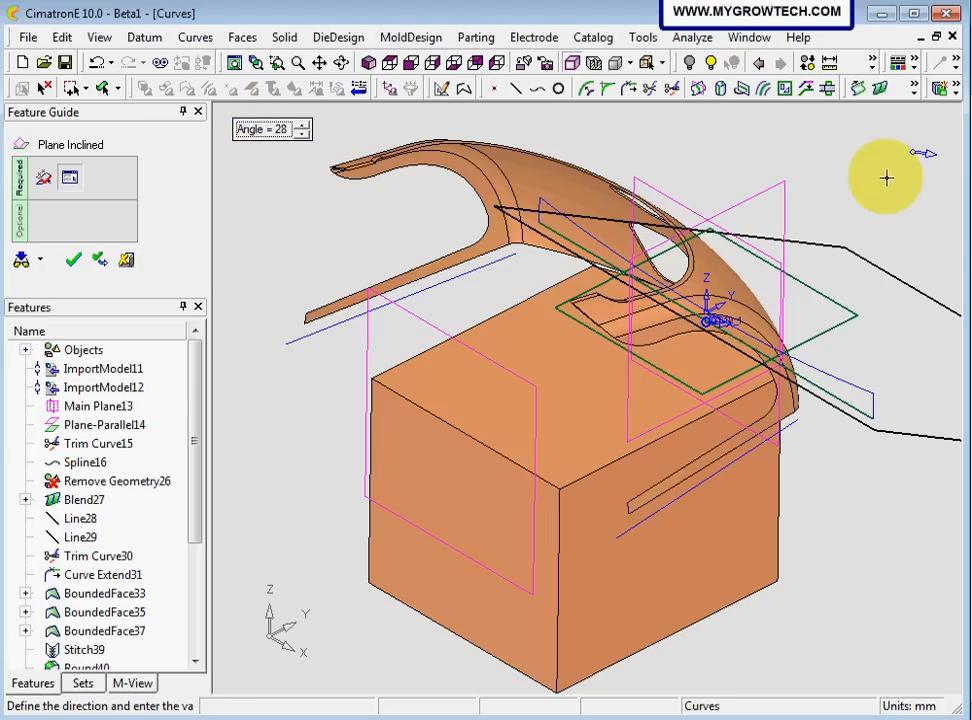
pyautogui.click(927, 153)
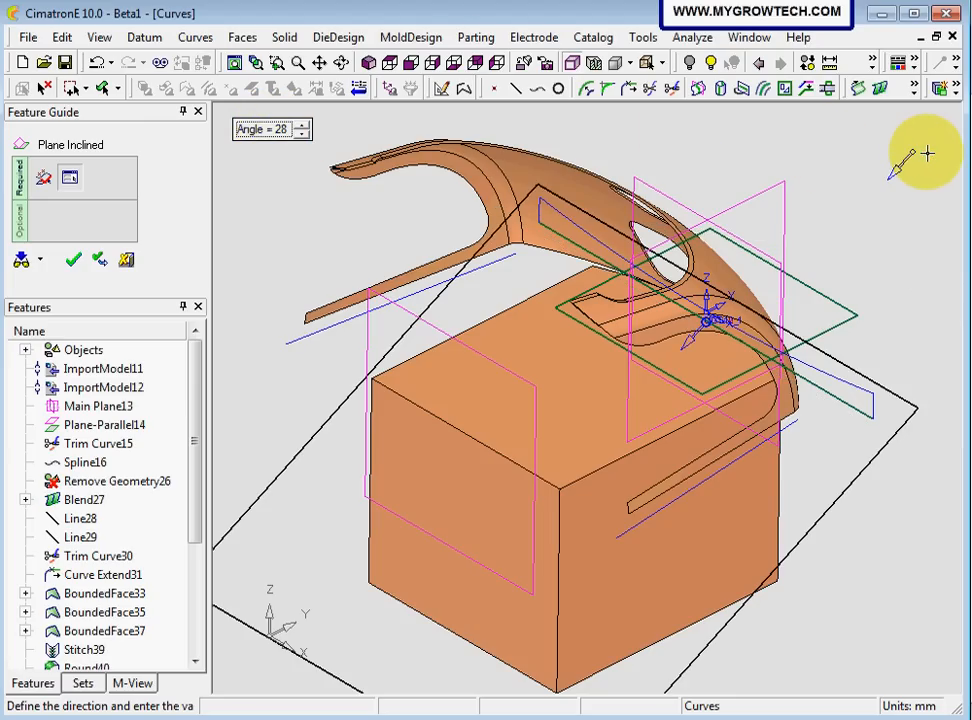
pyautogui.keyDown('ctrl'); pyautogui.moveTo(460, 322); pyautogui.dragTo(456, 407, button='right'); pyautogui.keyUp('ctrl')
pyautogui.keyDown('ctrl'); pyautogui.moveTo(456, 407); pyautogui.dragTo(343, 260); pyautogui.keyUp('ctrl')
pyautogui.click(73, 260)
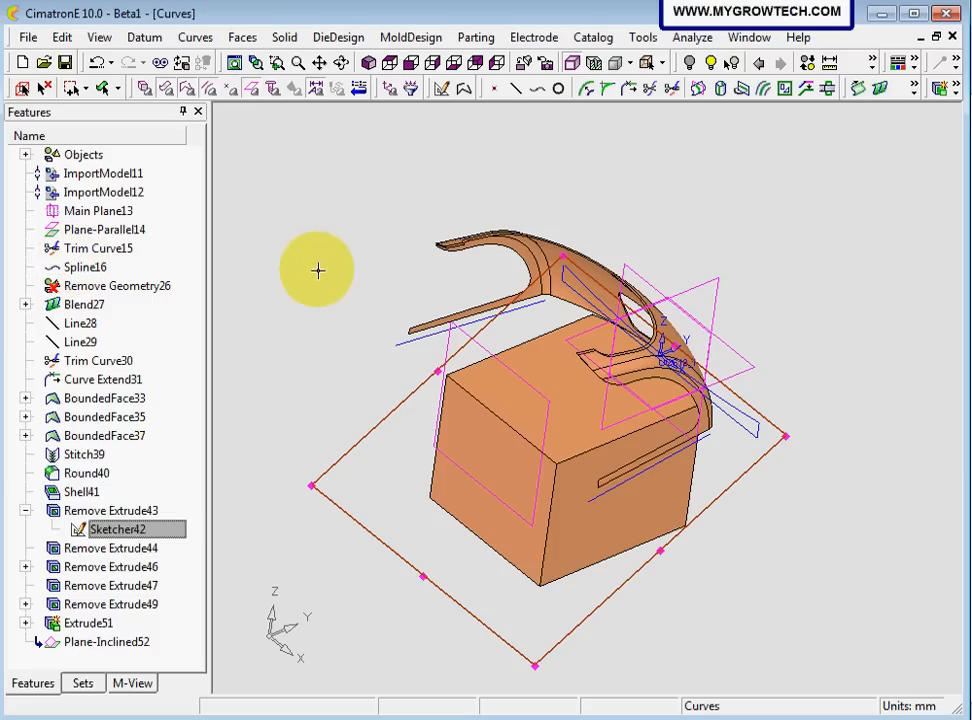
pyautogui.click(44, 88)
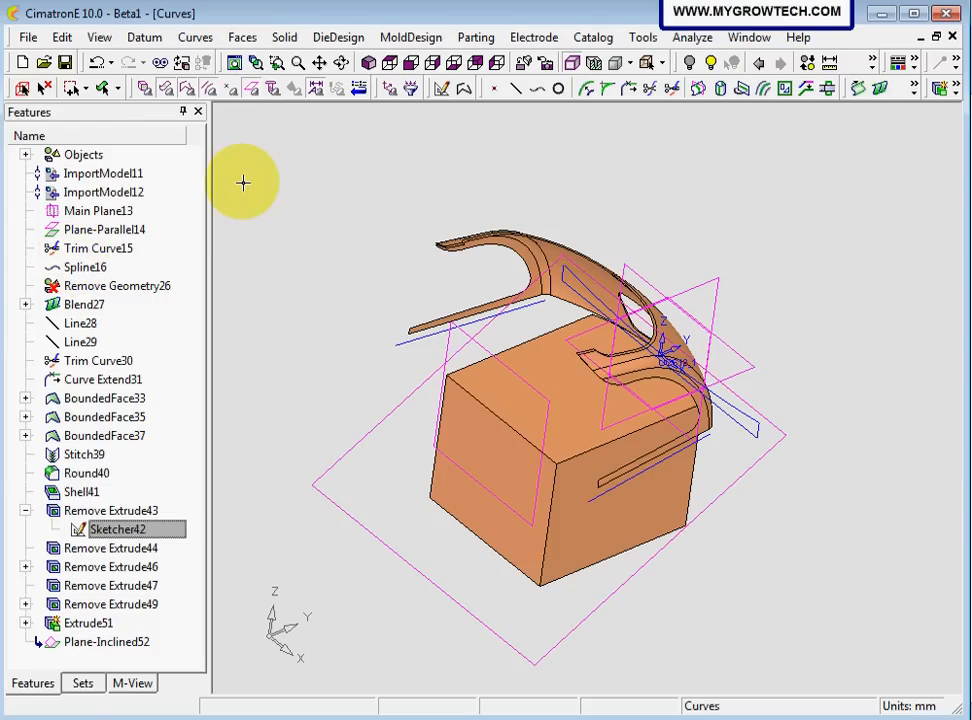
# Start a Taper using the new inclined plane as neutral plane and select the block's two opposite side faces
pyautogui.keyDown('ctrl'); pyautogui.moveTo(246, 190); pyautogui.dragTo(324, 210); pyautogui.keyUp('ctrl')
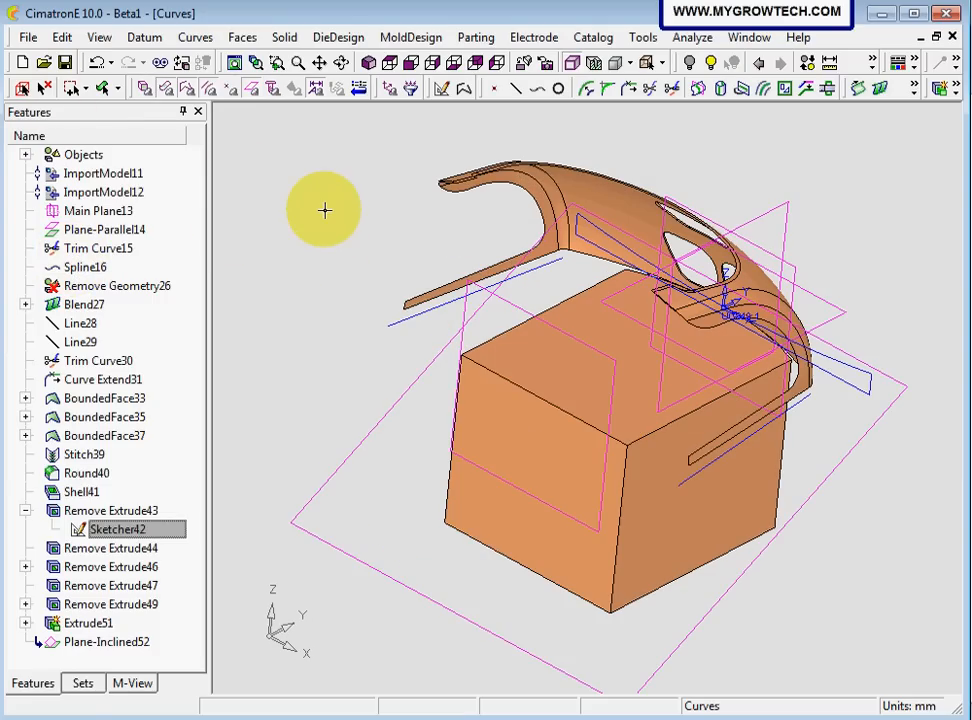
pyautogui.keyDown('ctrl'); pyautogui.moveTo(337, 211); pyautogui.dragTo(323, 180); pyautogui.keyUp('ctrl')
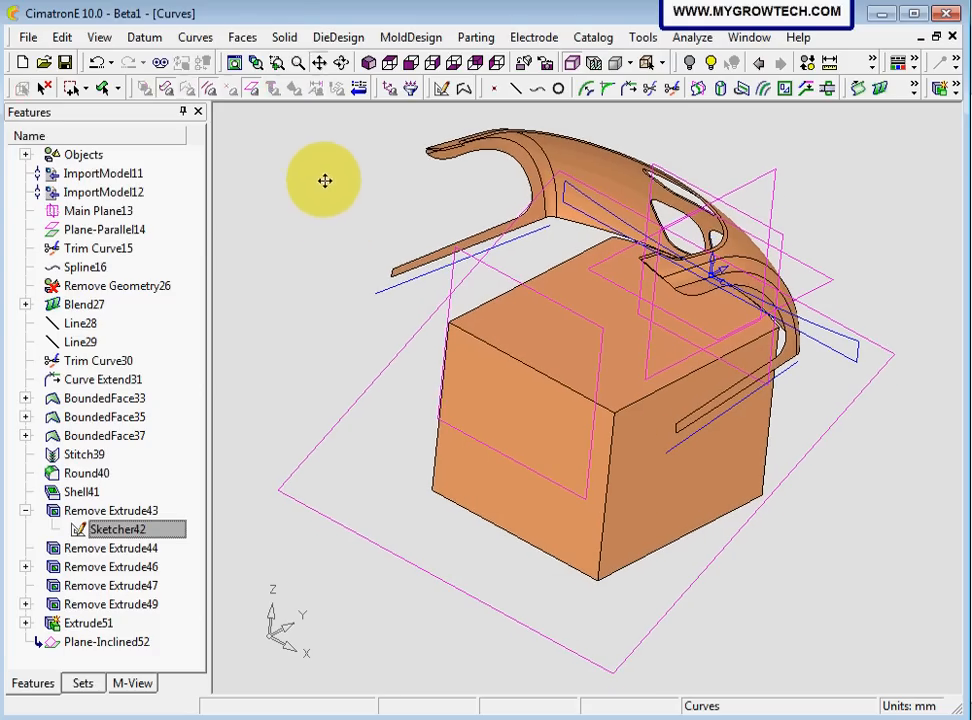
pyautogui.click(284, 37)
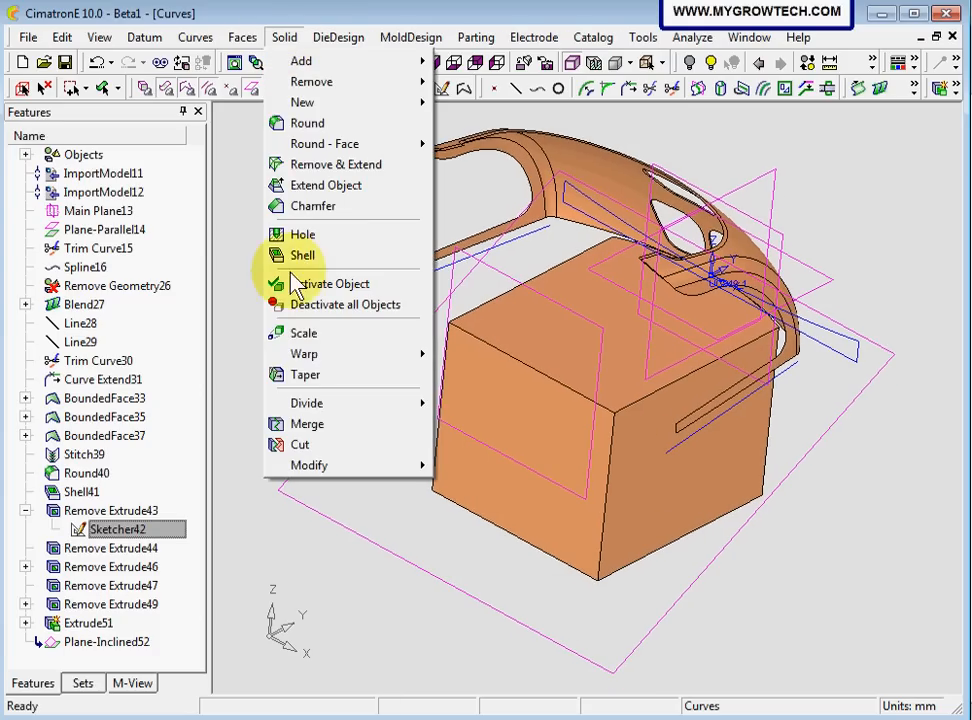
pyautogui.click(318, 374)
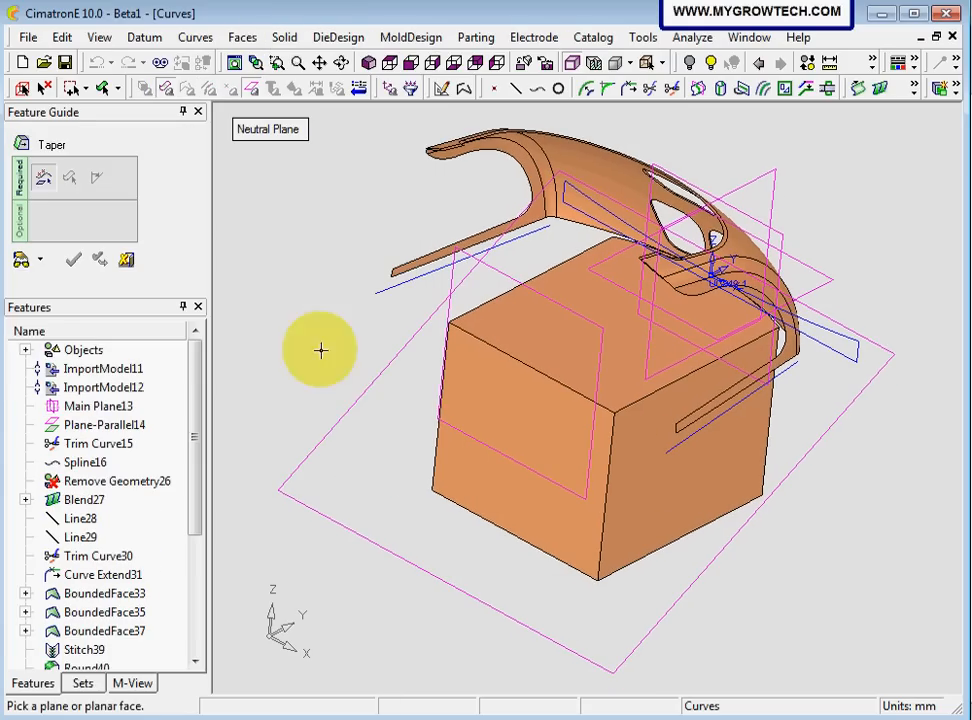
pyautogui.click(337, 430)
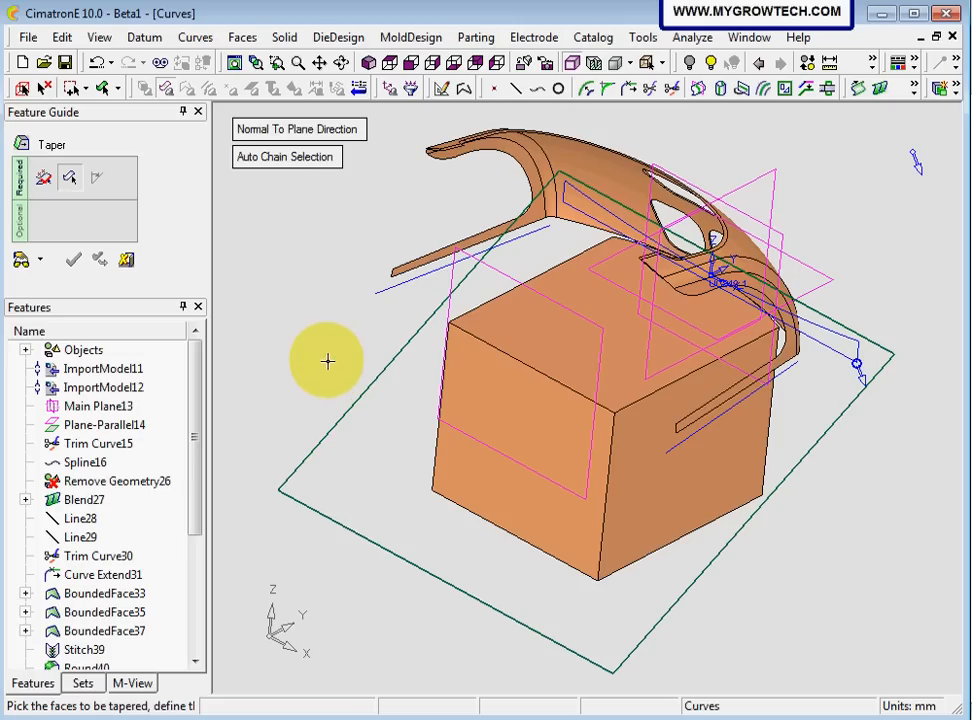
pyautogui.click(668, 520)
pyautogui.moveTo(668, 522); pyautogui.dragTo(397, 362, button='middle')
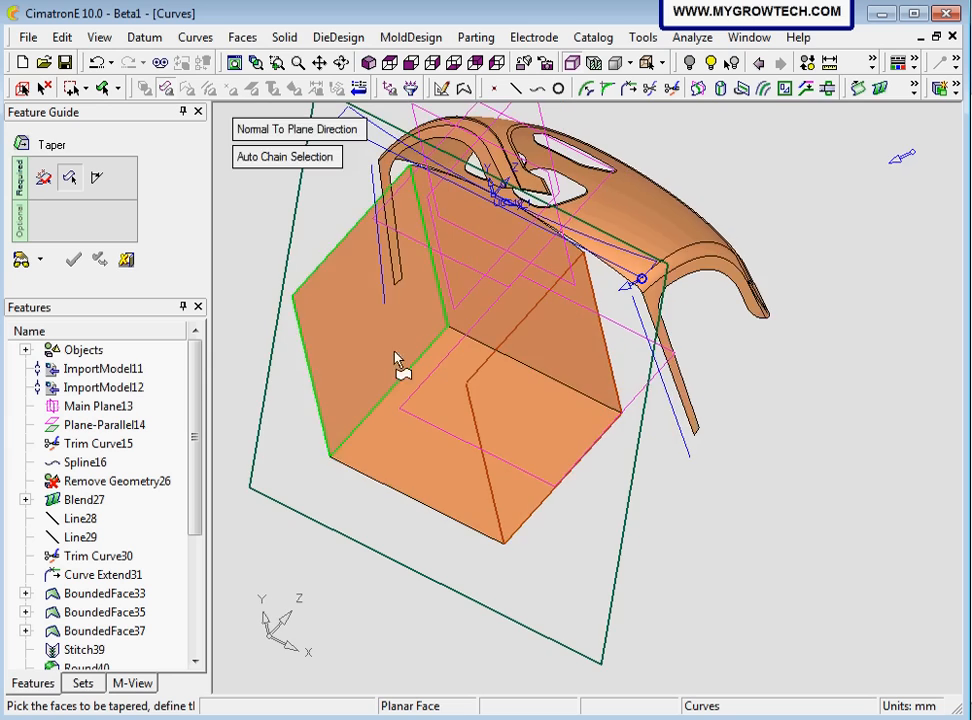
pyautogui.click(505, 347)
pyautogui.moveTo(505, 347); pyautogui.dragTo(412, 271, button='middle')
pyautogui.click(428, 288)
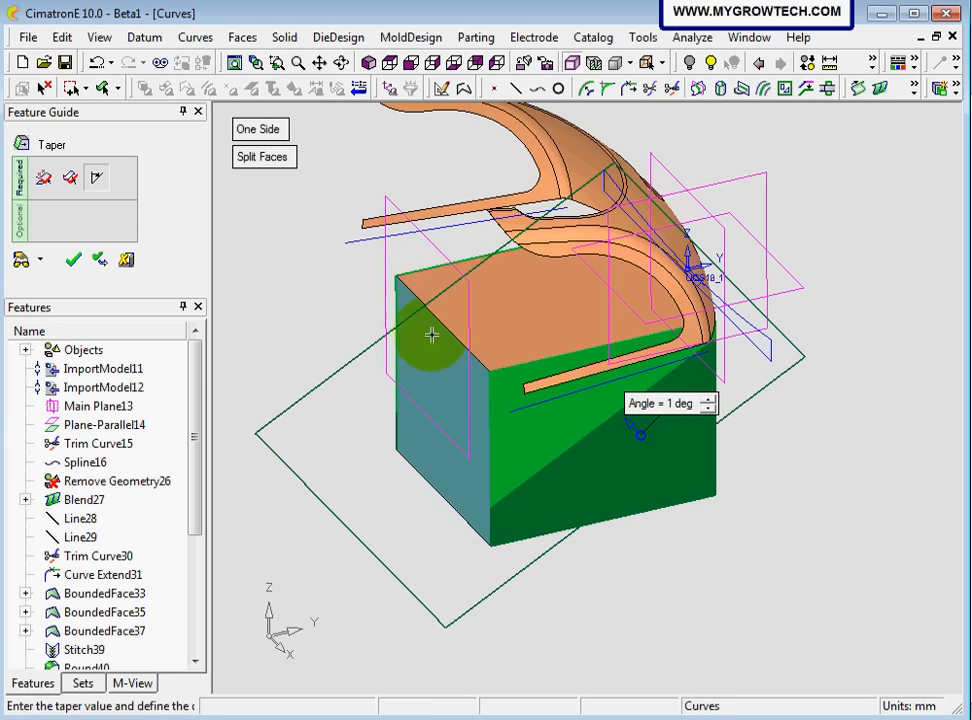
# Set the taper angle to 19 degrees and preview the result with the Split Faces option
pyautogui.moveTo(555, 347); pyautogui.dragTo(497, 373, button='middle')
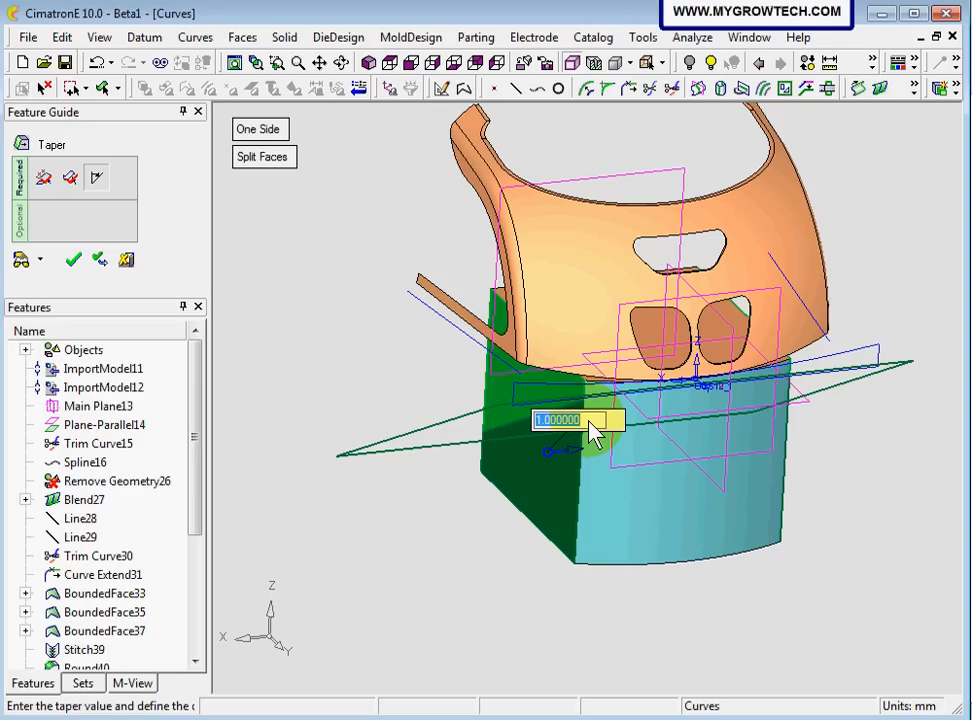
pyautogui.click(23, 261)
pyautogui.moveTo(341, 367); pyautogui.dragTo(428, 405, button='middle')
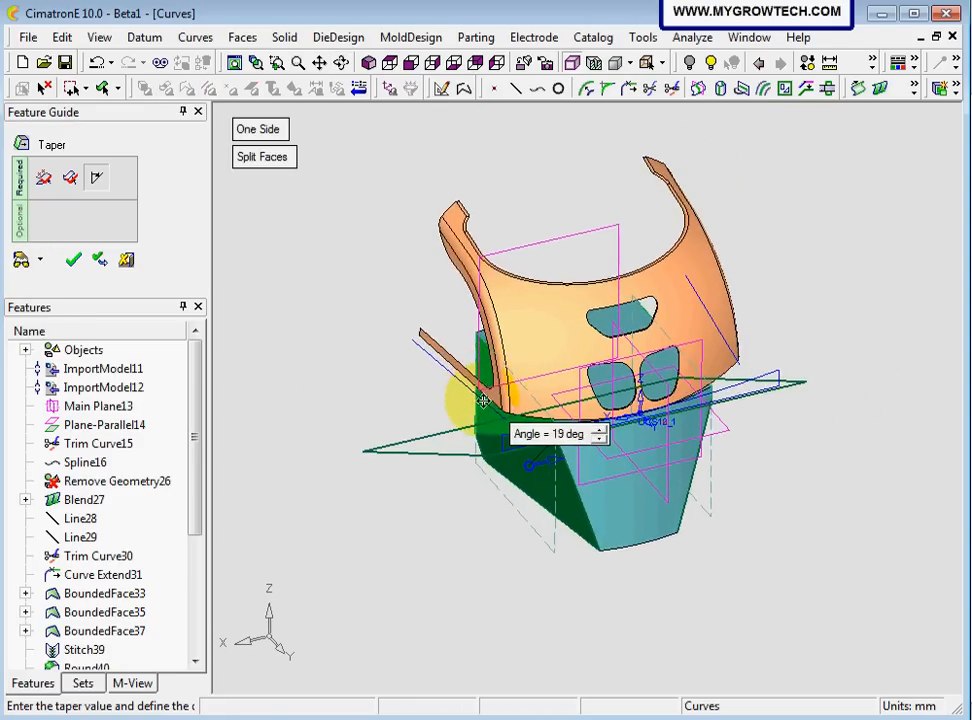
pyautogui.scroll(5, 432, 395)
pyautogui.moveTo(427, 267); pyautogui.dragTo(391, 245, button='middle')
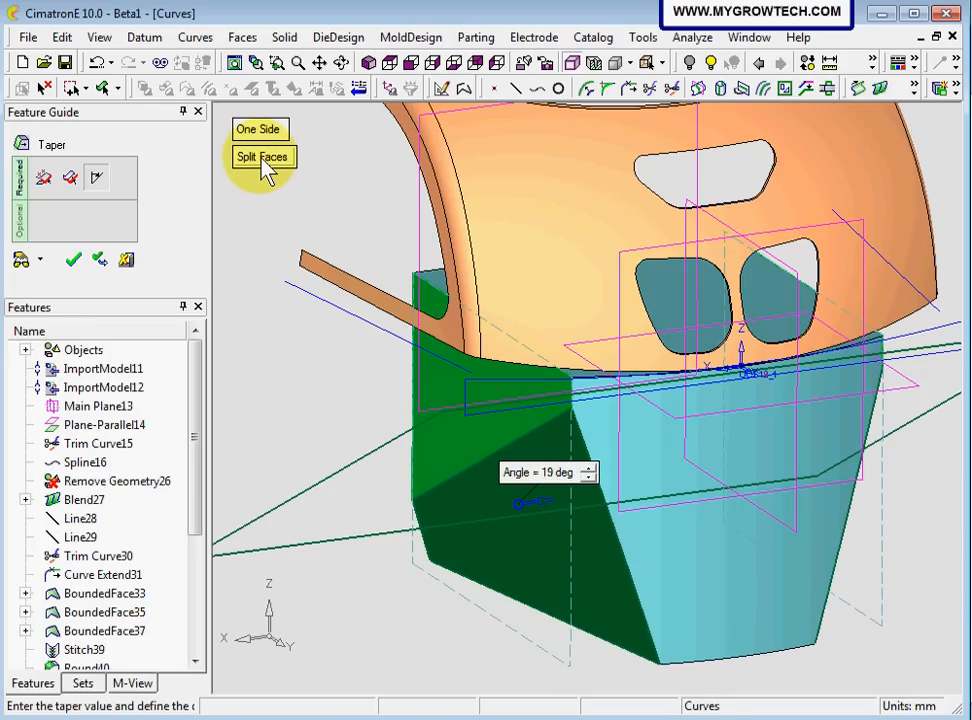
pyautogui.moveTo(440, 372); pyautogui.dragTo(470, 390, button='middle')
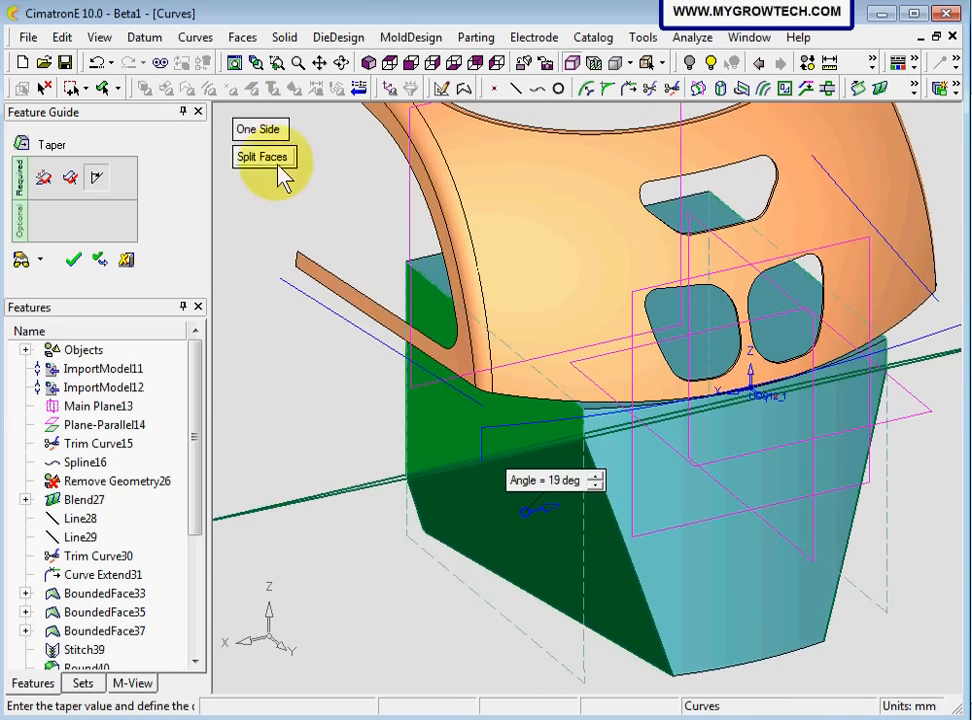
# Switch the taper to Do Not Split Faces, preview it and apply it to the block
pyautogui.click(268, 160)
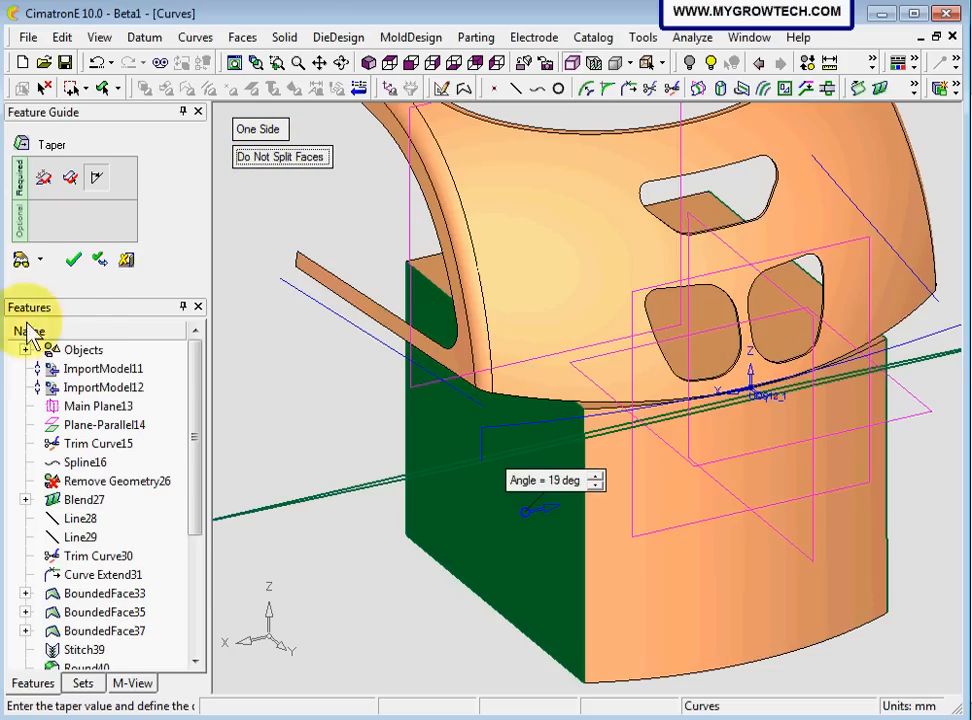
pyautogui.click(22, 262)
pyautogui.moveTo(470, 285); pyautogui.dragTo(534, 289, button='middle')
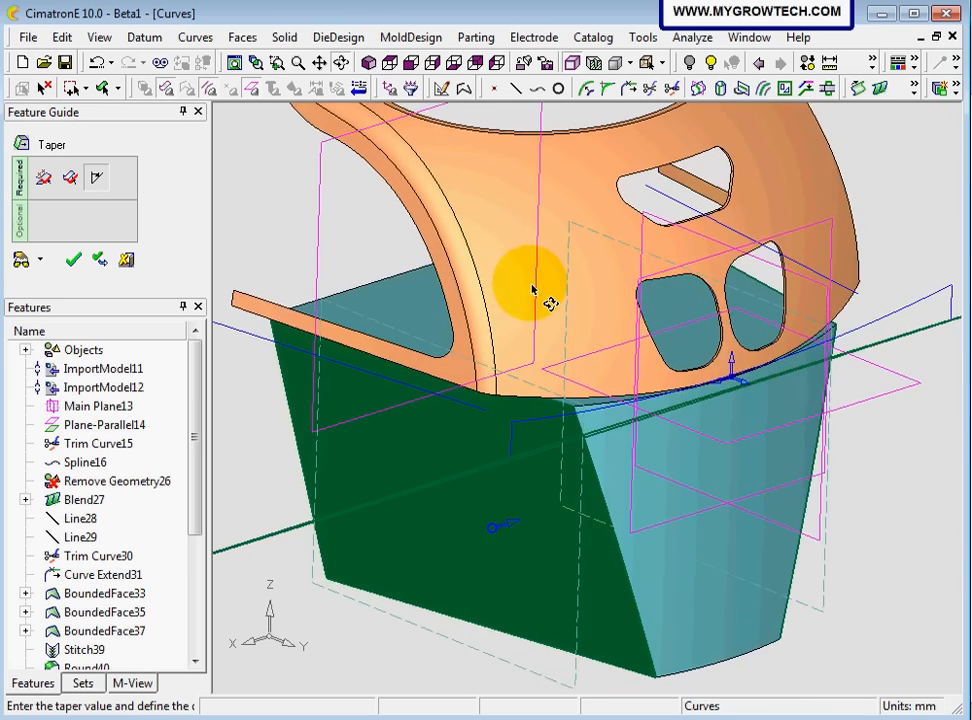
pyautogui.keyDown('ctrl'); pyautogui.moveTo(534, 289); pyautogui.dragTo(521, 374, button='right'); pyautogui.keyUp('ctrl')
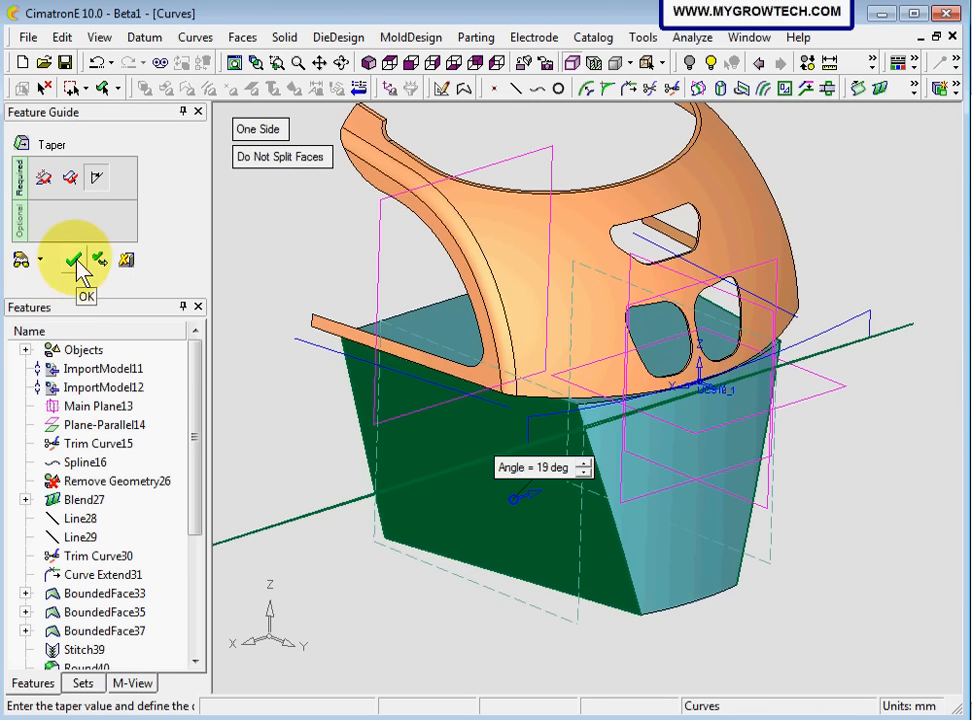
pyautogui.click(74, 262)
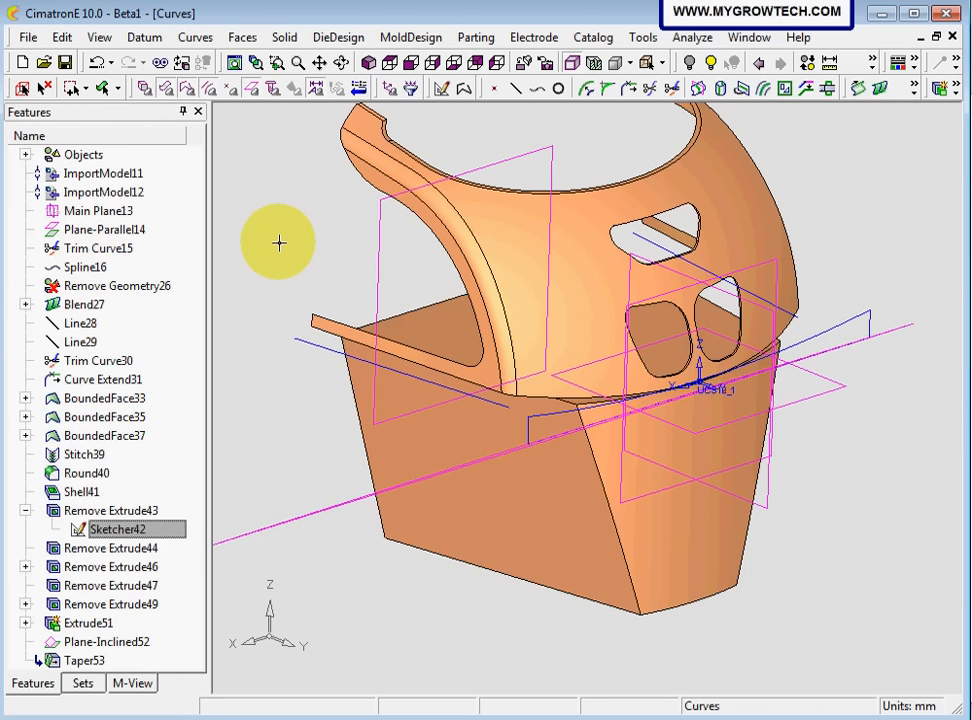
# Round the two long edges beside the block's curved front face with a global radius of 150 mm
pyautogui.moveTo(279, 242); pyautogui.dragTo(274, 8, button='middle')
pyautogui.click(282, 40)
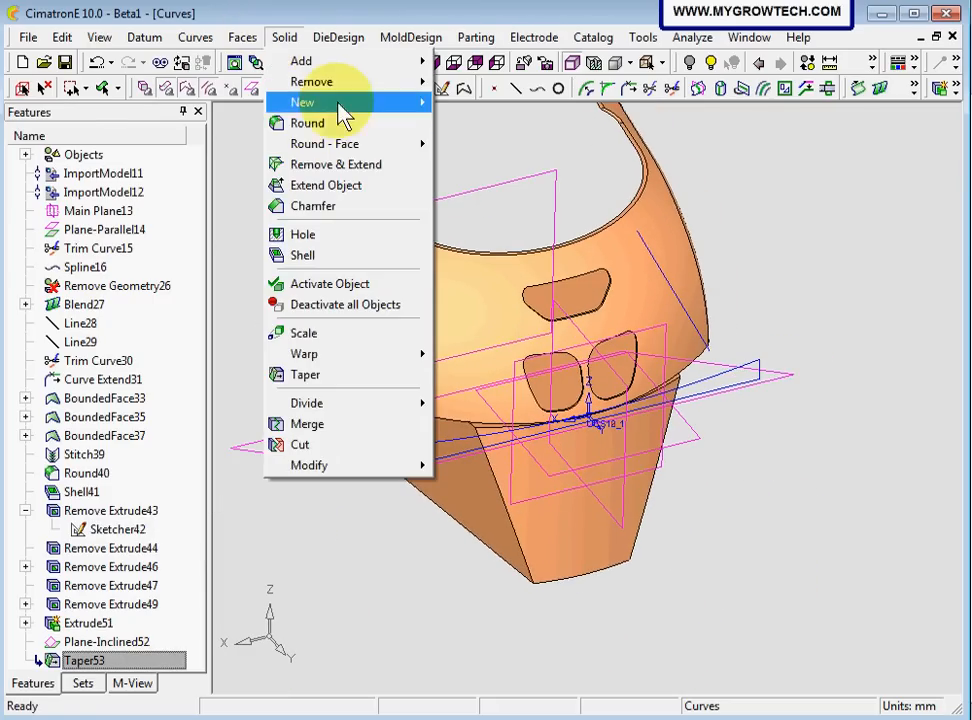
pyautogui.click(338, 126)
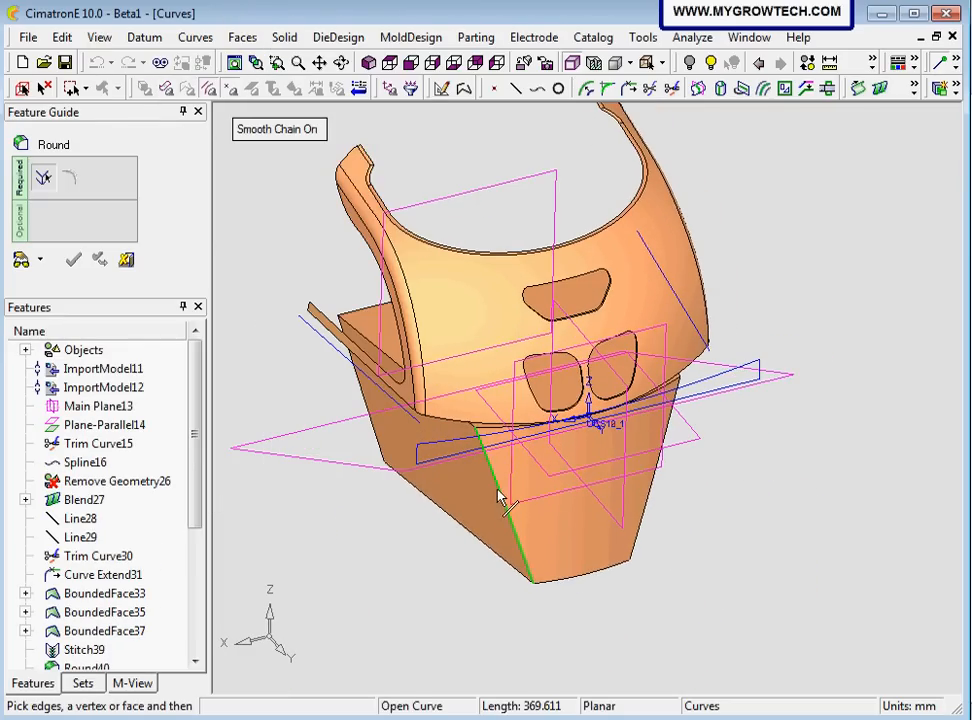
pyautogui.click(499, 491)
pyautogui.click(660, 510)
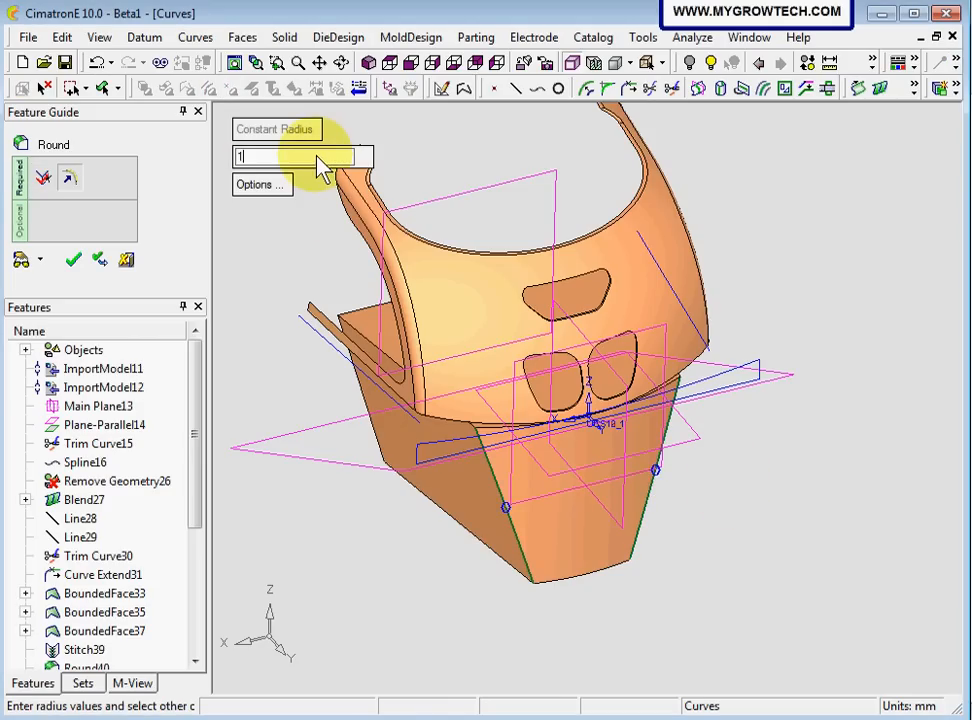
pyautogui.write('150')
pyautogui.press('Return')
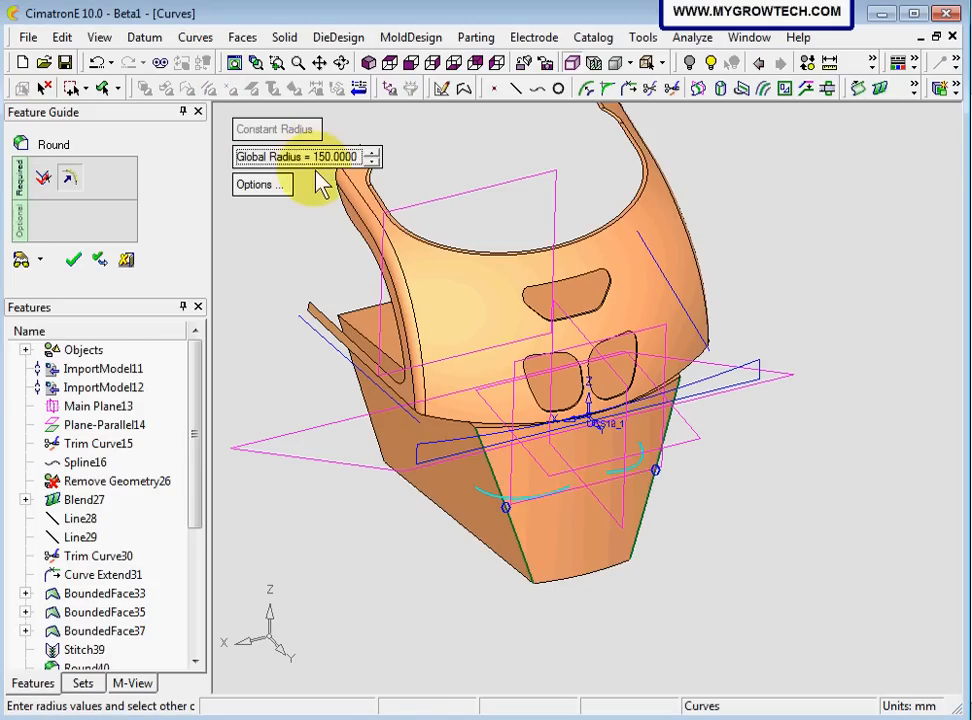
pyautogui.click(21, 263)
pyautogui.moveTo(530, 450)
pyautogui.mouseDown(button='middle')
pyautogui.moveTo(516, 360)
pyautogui.moveTo(529, 397)
pyautogui.moveTo(516, 460)
pyautogui.mouseUp(button='middle')
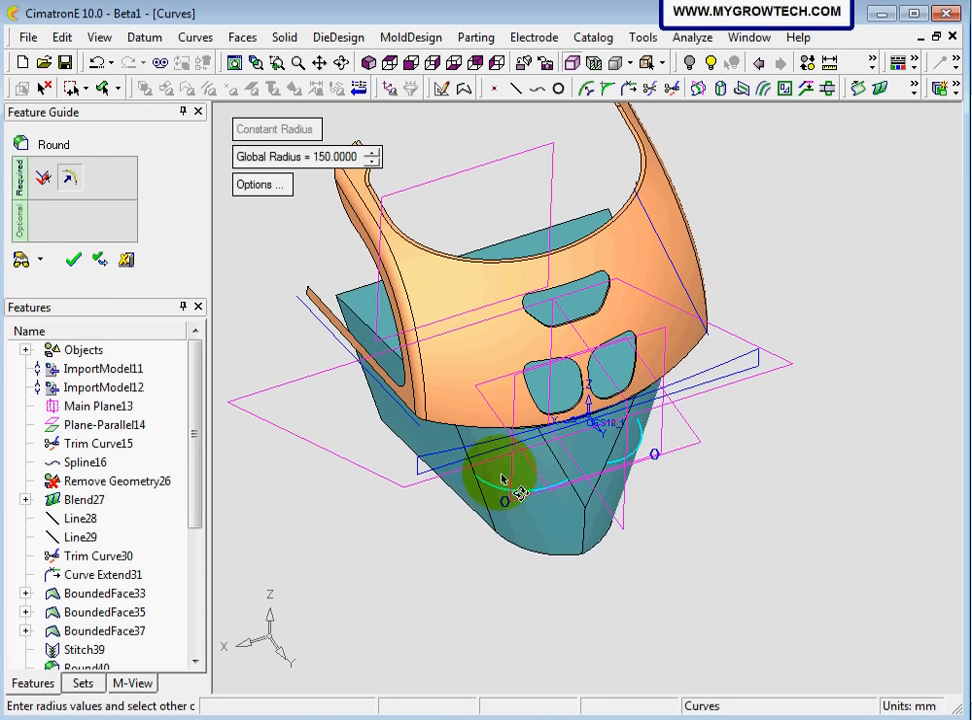
pyautogui.click(73, 259)
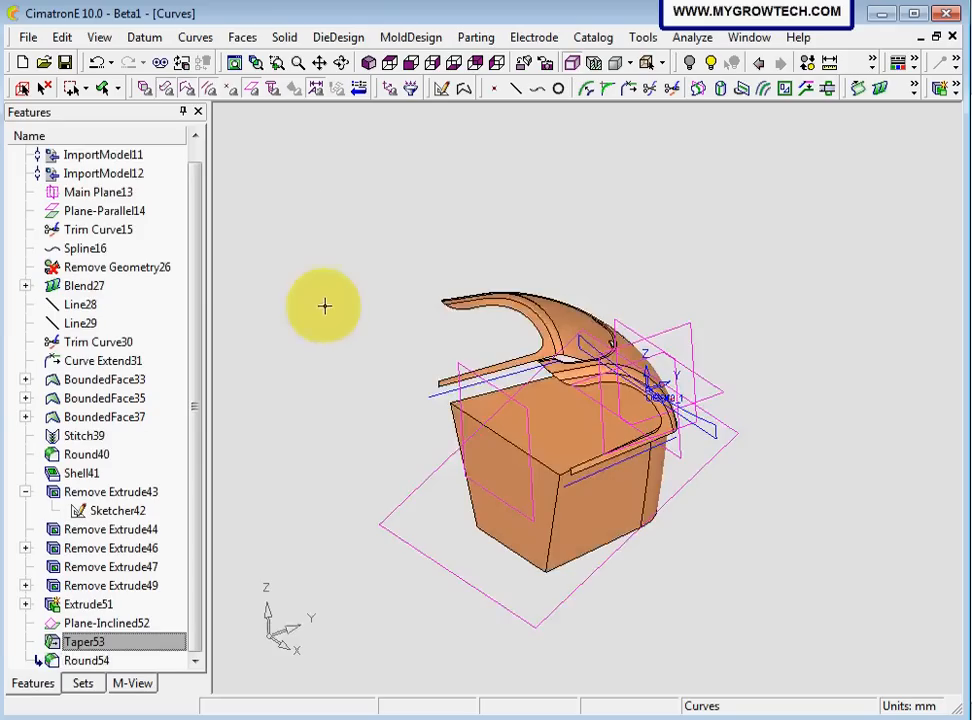
# Cut the block with the inclined plane, keeping the part of the block above the plane beneath the shell
pyautogui.click(282, 38)
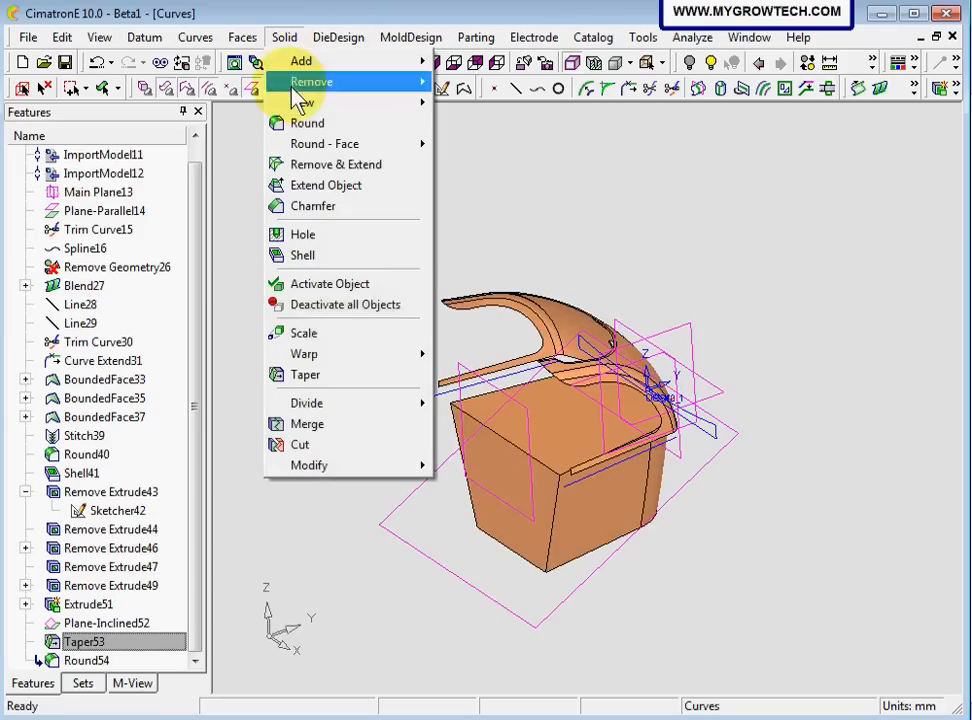
pyautogui.click(309, 446)
pyautogui.click(550, 436)
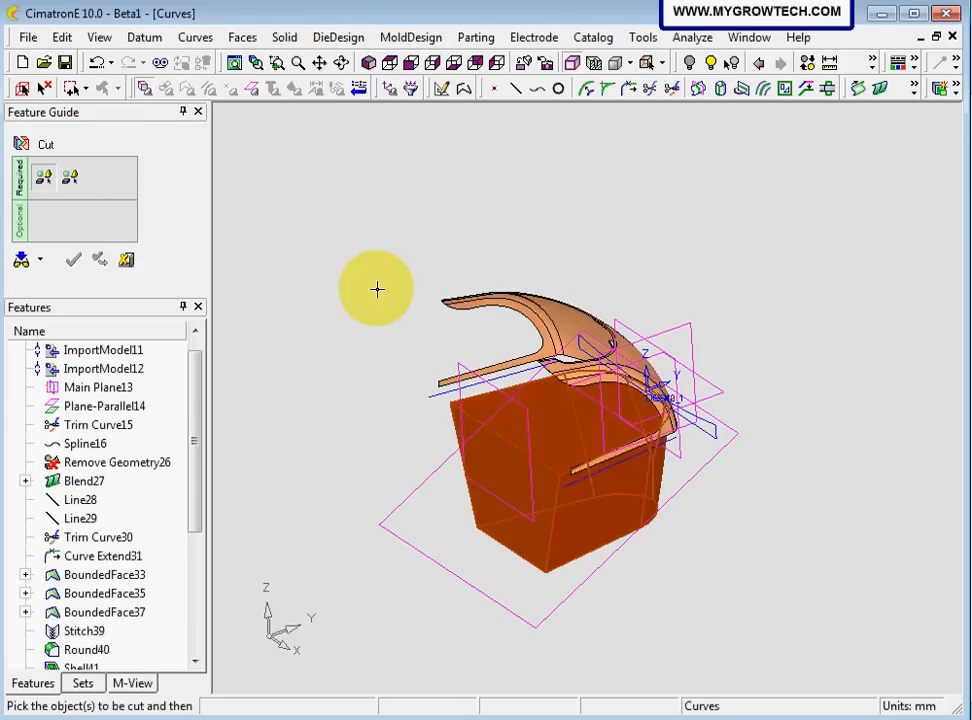
pyautogui.middleClick(370, 275)
pyautogui.click(418, 495)
pyautogui.moveTo(418, 495); pyautogui.dragTo(384, 394, button='middle')
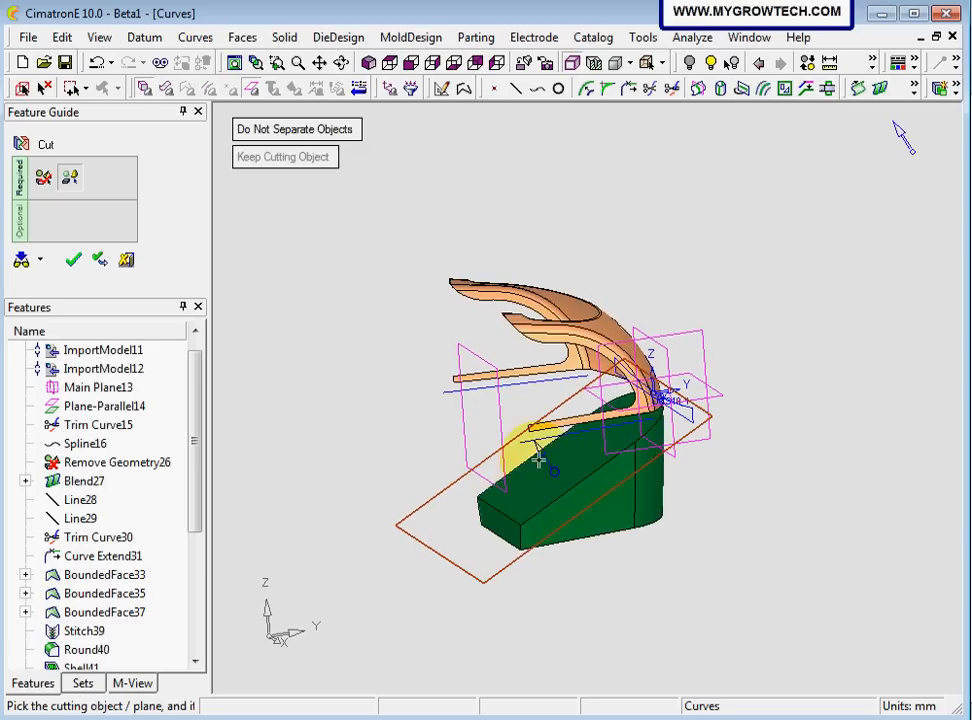
pyautogui.moveTo(539, 453); pyautogui.dragTo(456, 466, button='middle')
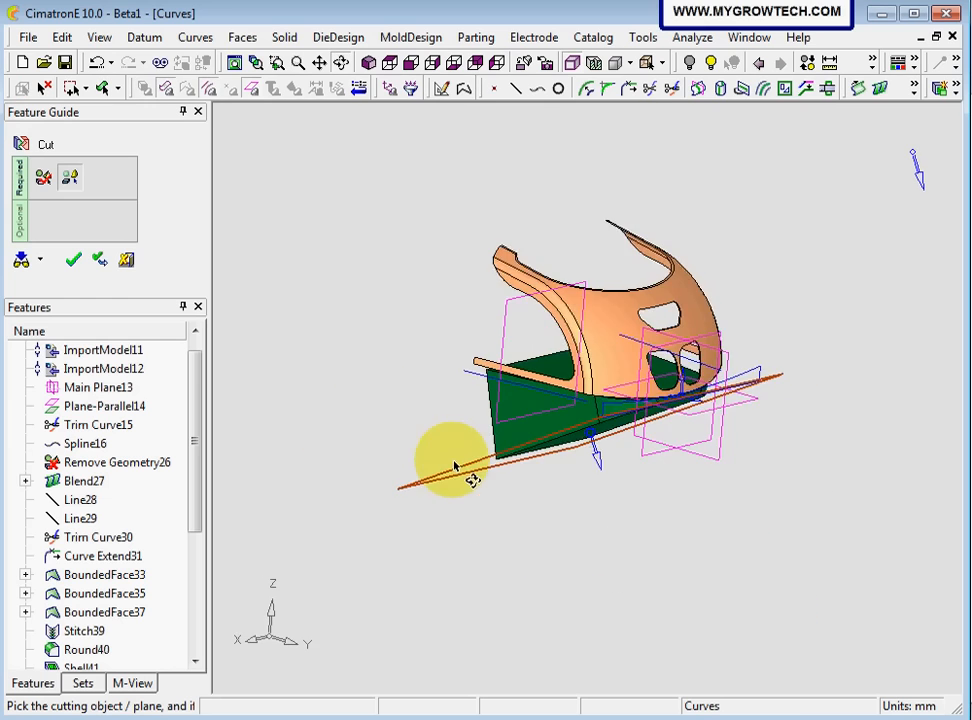
pyautogui.keyDown('ctrl'); pyautogui.moveTo(512, 525); pyautogui.dragTo(602, 348, button='right'); pyautogui.keyUp('ctrl')
pyautogui.moveTo(473, 426); pyautogui.dragTo(447, 387, button='middle')
pyautogui.click(73, 259)
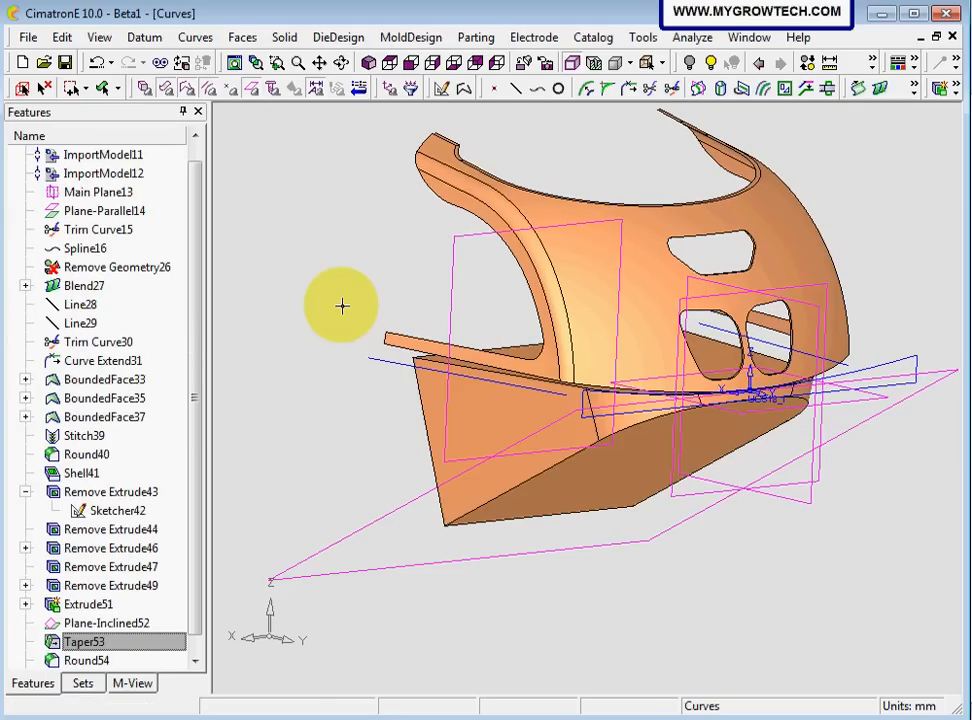
# Turn off the display of datums in the model view
pyautogui.moveTo(342, 306); pyautogui.dragTo(498, 547, button='middle')
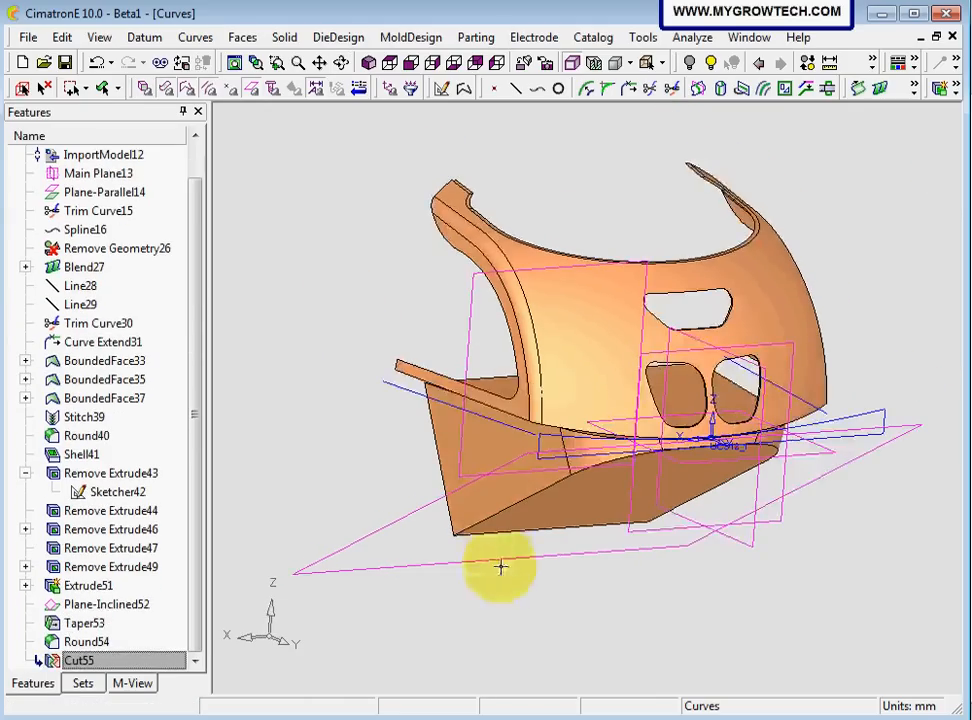
pyautogui.keyDown('ctrl'); pyautogui.moveTo(601, 640); pyautogui.dragTo(625, 573, button='right'); pyautogui.keyUp('ctrl')
pyautogui.keyDown('ctrl'); pyautogui.moveTo(412, 554); pyautogui.dragTo(386, 542, button='middle'); pyautogui.keyUp('ctrl')
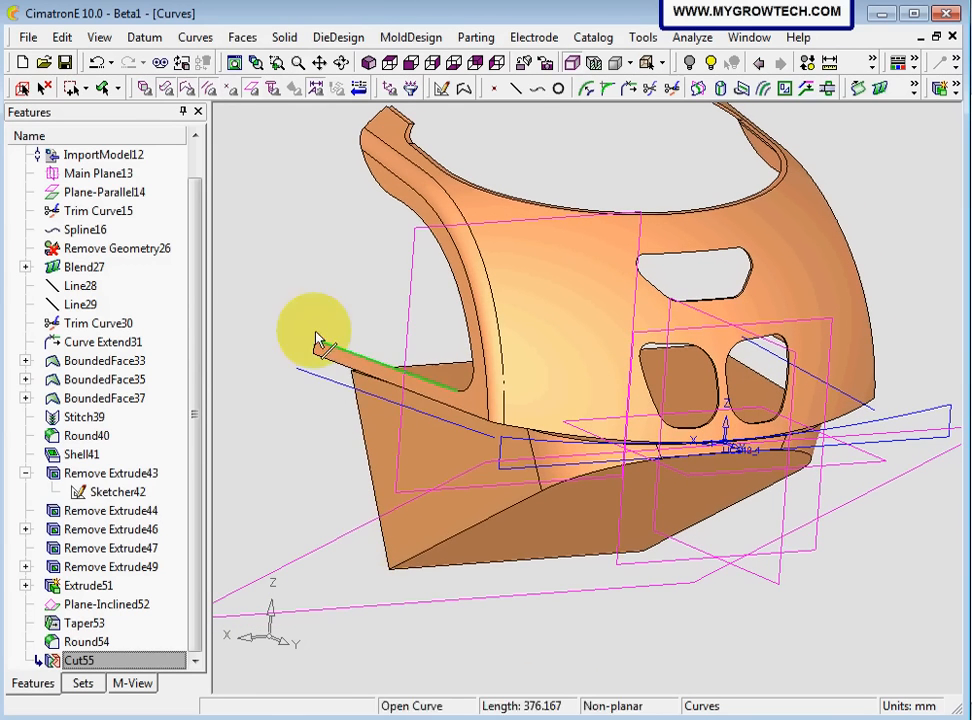
pyautogui.rightClick(314, 263)
pyautogui.click(355, 430)
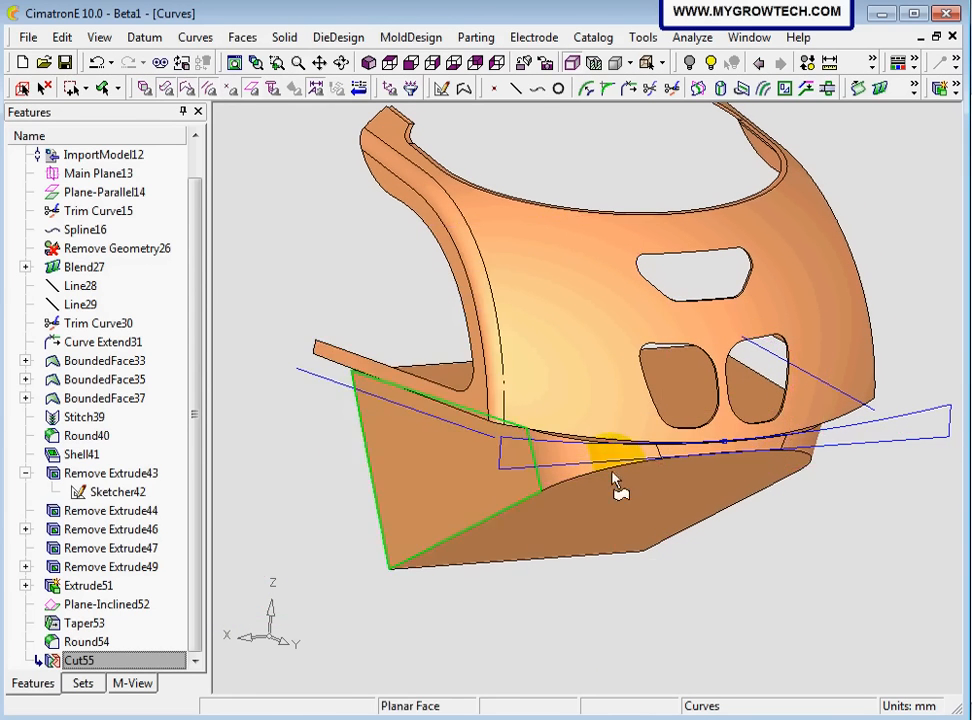
# Hide the sketch Sketcher42 belonging to Remove Extrude43
pyautogui.moveTo(613, 478)
pyautogui.mouseDown(button='middle')
pyautogui.moveTo(629, 430)
pyautogui.moveTo(603, 423)
pyautogui.moveTo(625, 473)
pyautogui.moveTo(605, 470)
pyautogui.mouseUp(button='middle')
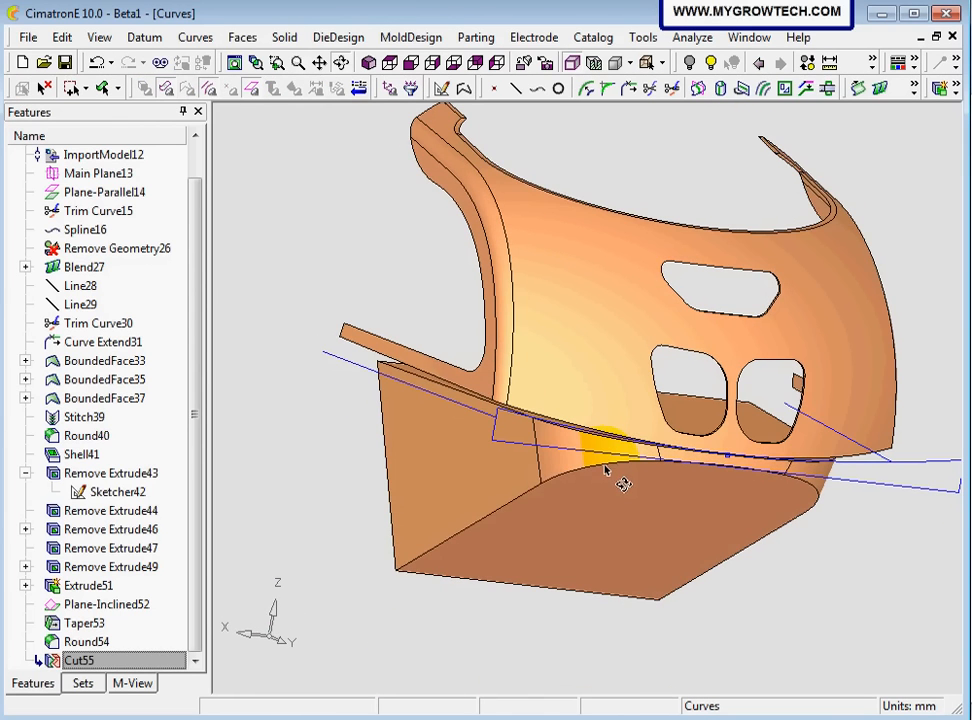
pyautogui.click(115, 495)
pyautogui.rightClick(114, 493)
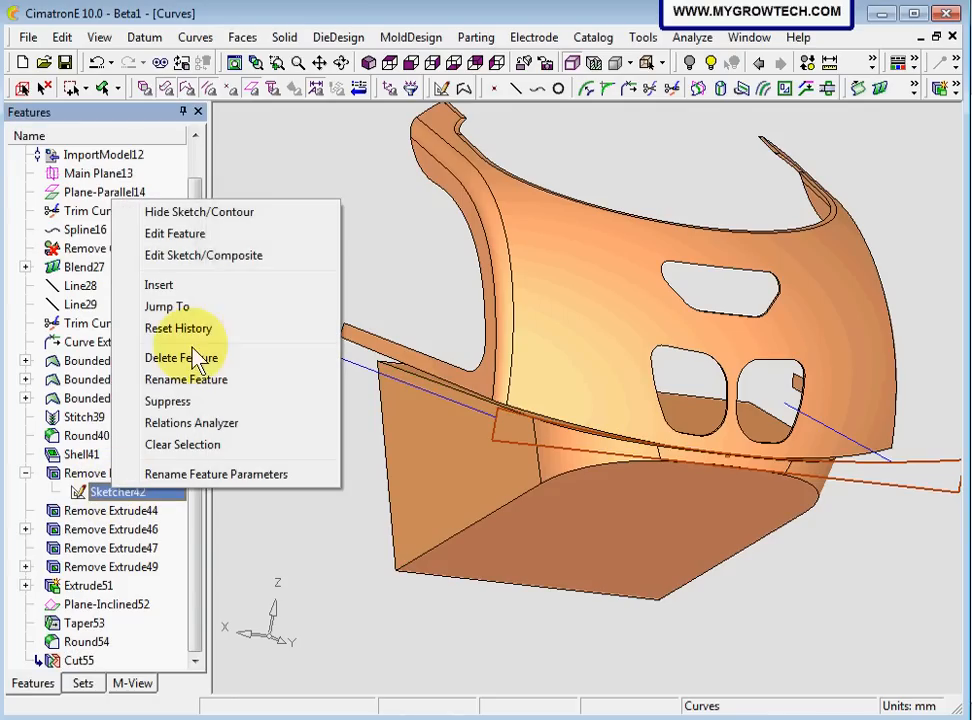
pyautogui.click(195, 214)
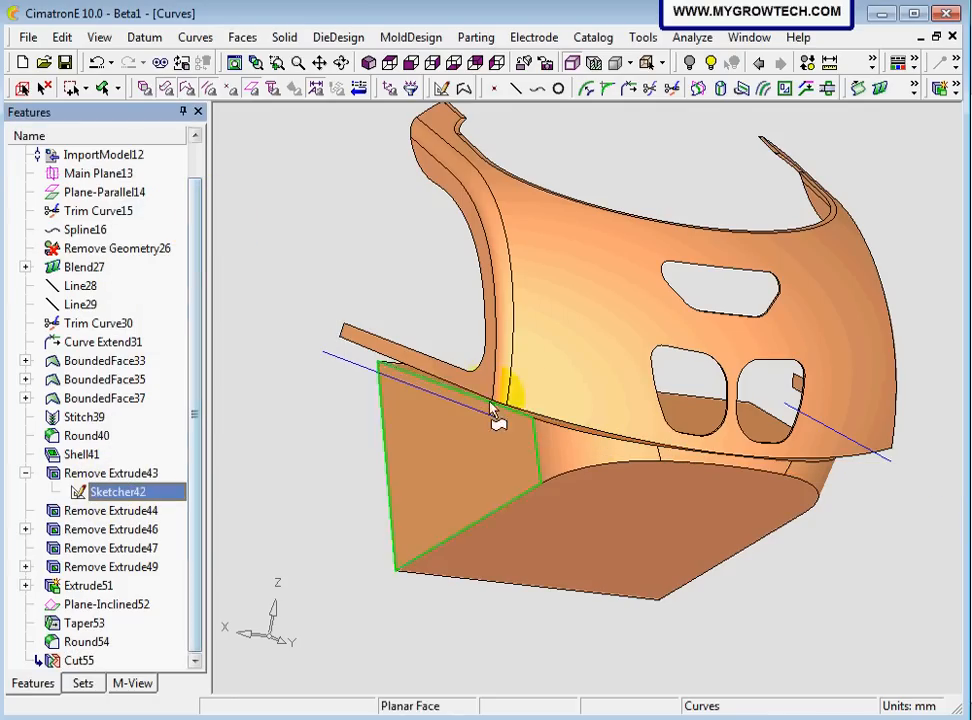
# Round the smooth edge chain around the block's inclined cut face with a constant global radius of 20 mm
pyautogui.moveTo(497, 408)
pyautogui.keyDown('ctrl'); pyautogui.mouseDown(button='right')
pyautogui.moveTo(514, 489)
pyautogui.moveTo(558, 343)
pyautogui.mouseUp(button='right'); pyautogui.keyUp('ctrl')
pyautogui.keyDown('ctrl'); pyautogui.moveTo(558, 343); pyautogui.dragTo(602, 425); pyautogui.keyUp('ctrl')
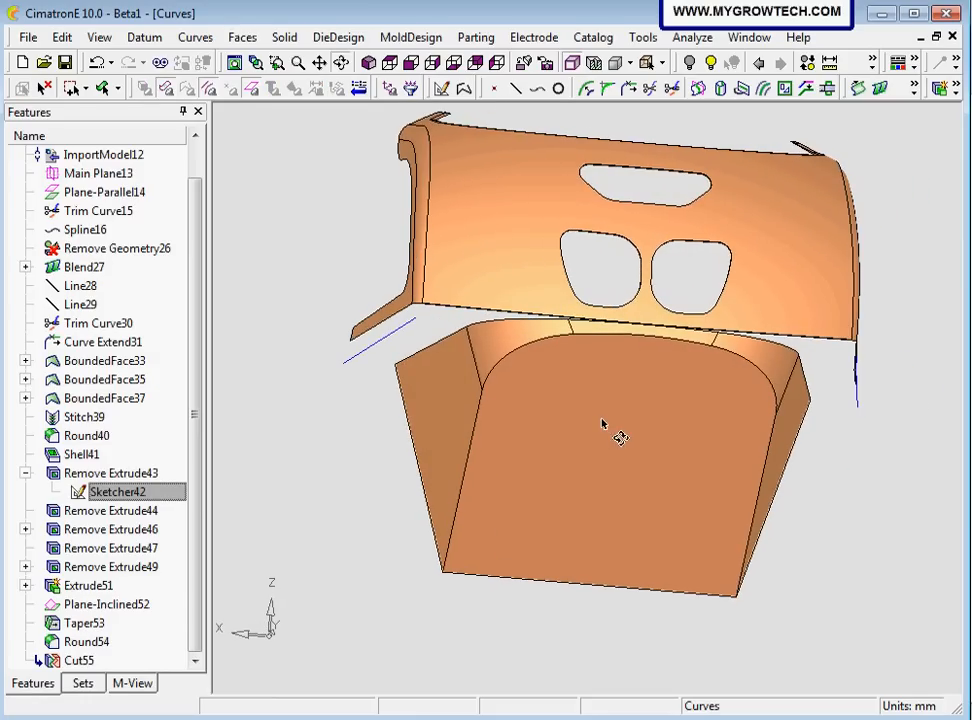
pyautogui.rightClick(288, 252)
pyautogui.click(340, 396)
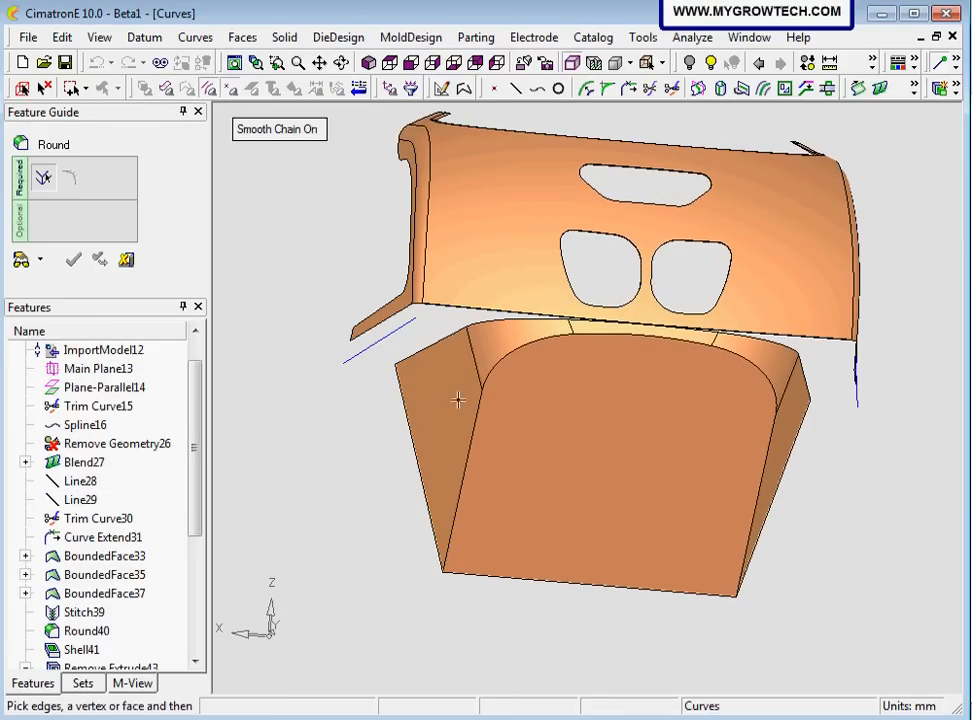
pyautogui.click(493, 363)
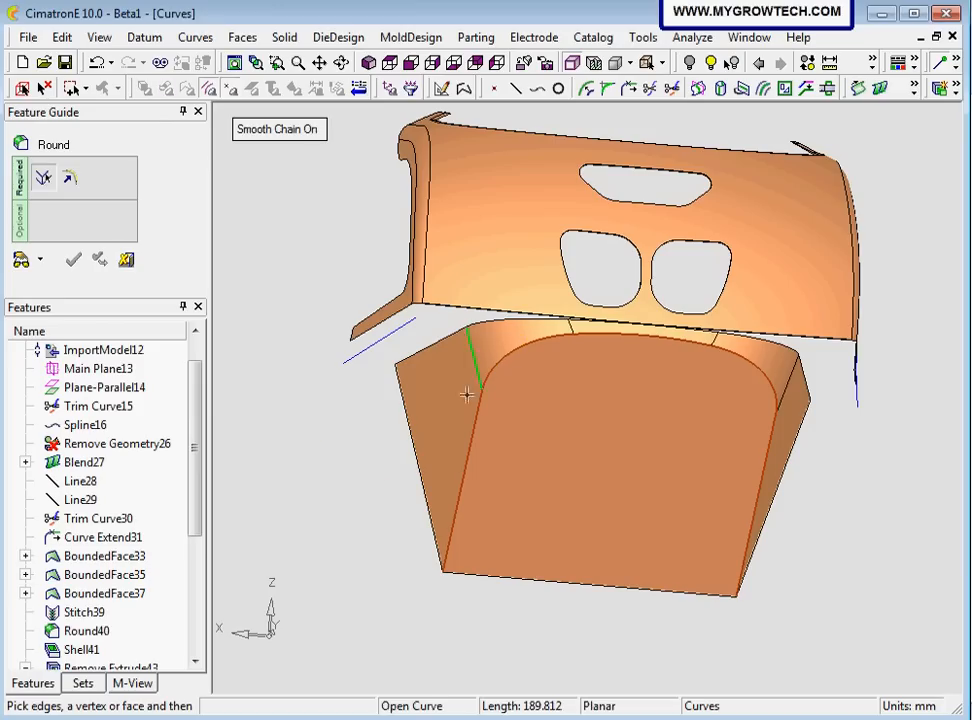
pyautogui.middleClick(310, 421)
pyautogui.click(343, 168)
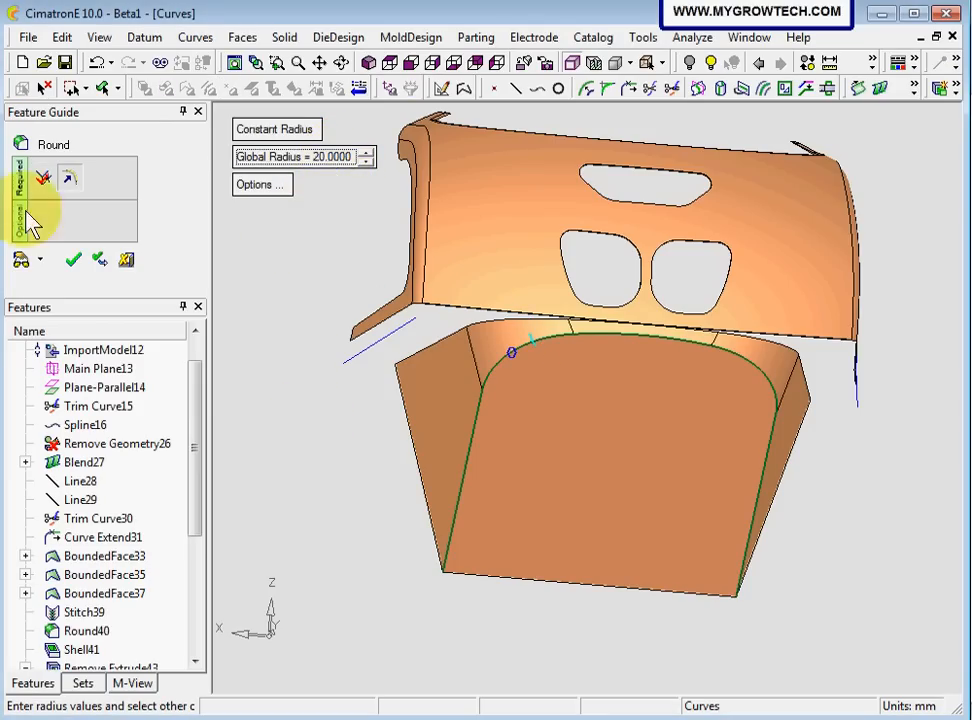
pyautogui.click(22, 259)
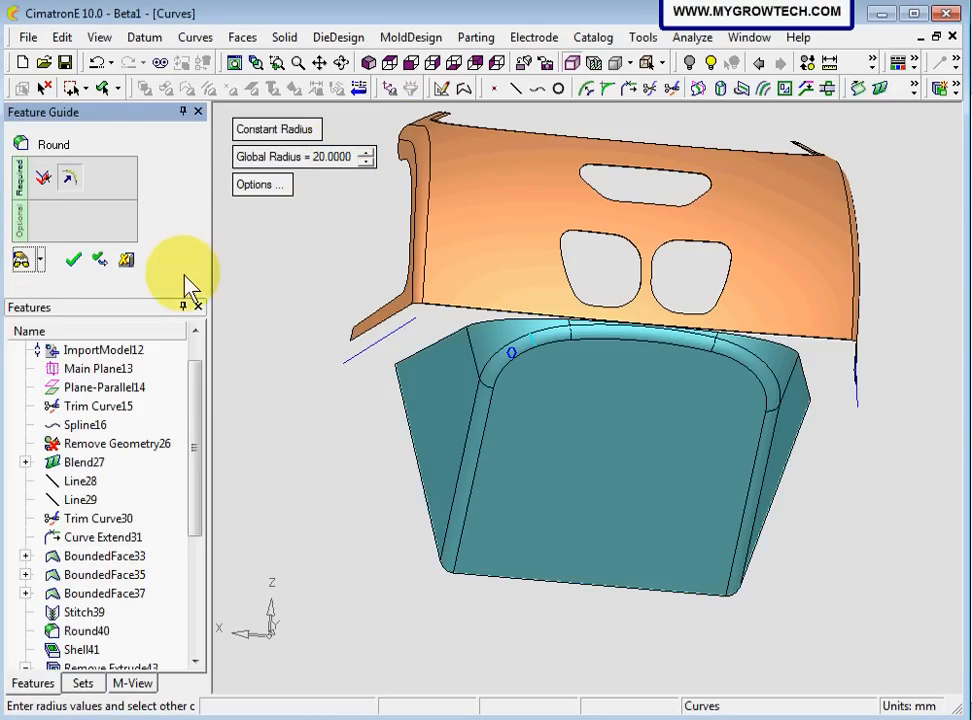
pyautogui.click(74, 262)
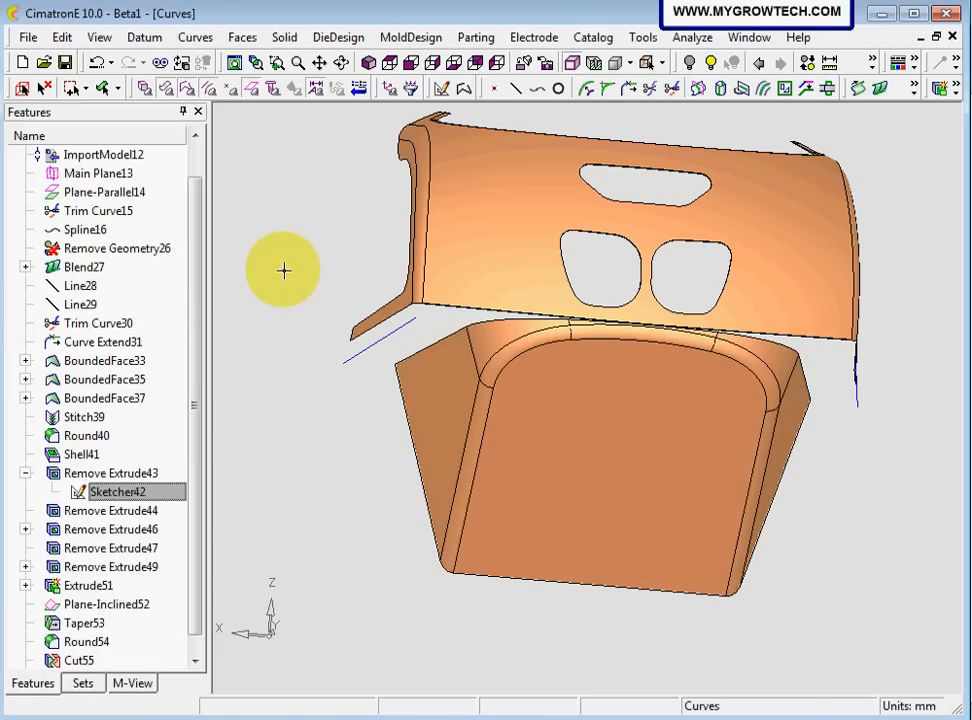
# Turn the display of datums back on in the model view
pyautogui.moveTo(284, 270); pyautogui.dragTo(339, 288, button='middle')
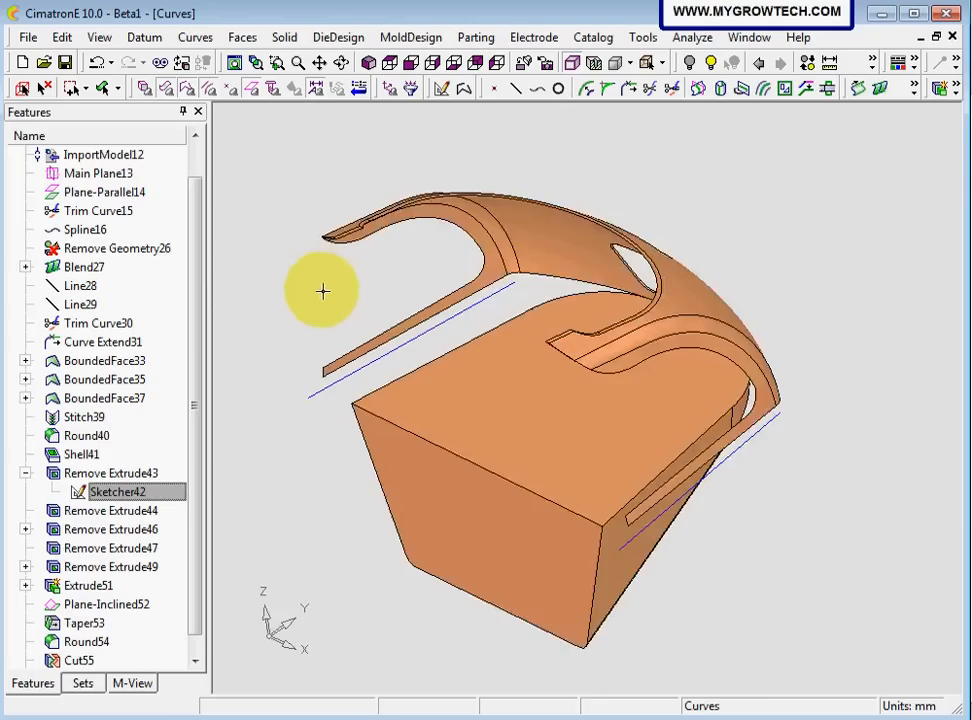
pyautogui.rightClick(723, 181)
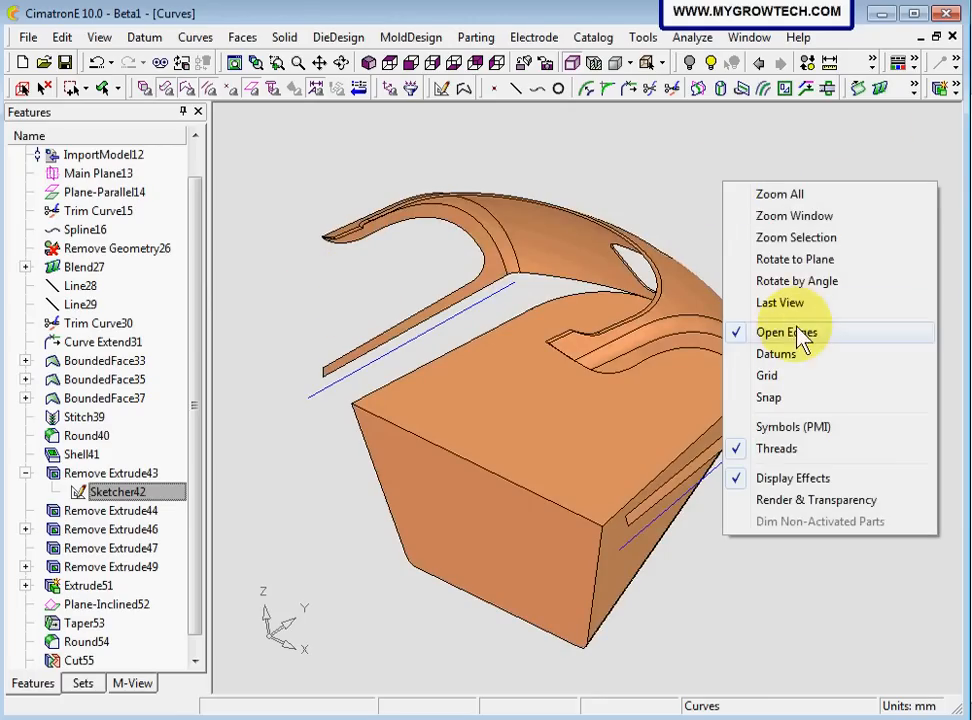
pyautogui.click(800, 355)
pyautogui.moveTo(636, 206)
pyautogui.mouseDown(button='middle')
pyautogui.moveTo(624, 170)
pyautogui.moveTo(634, 202)
pyautogui.mouseUp(button='middle')
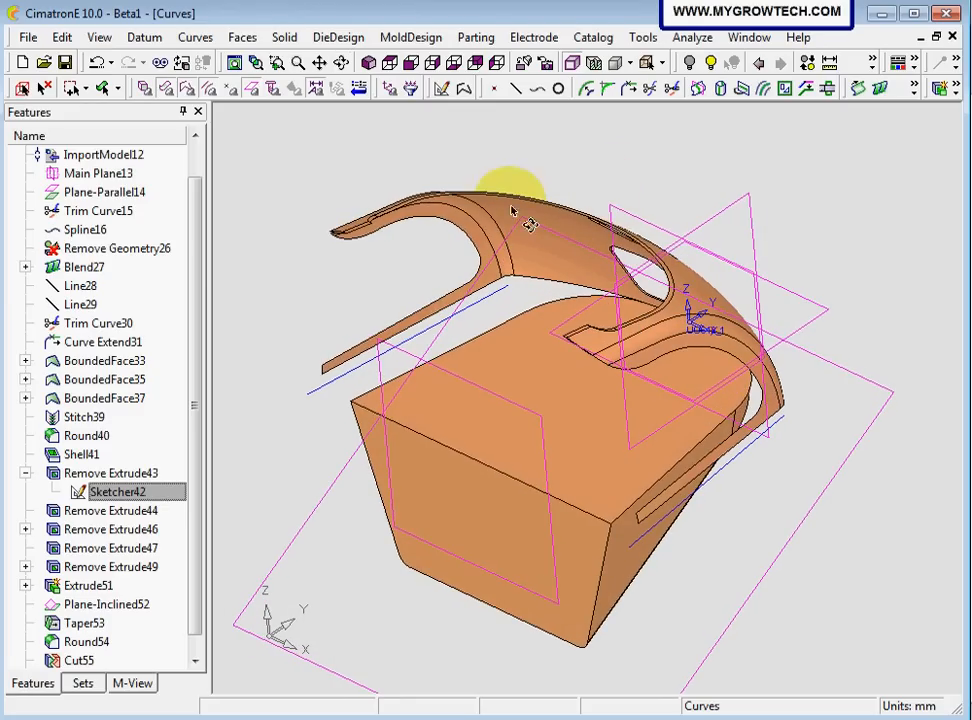
# Start a Taper with the vertical XZ plane at the UCS as neutral plane and select the block's flat top face
pyautogui.click(286, 38)
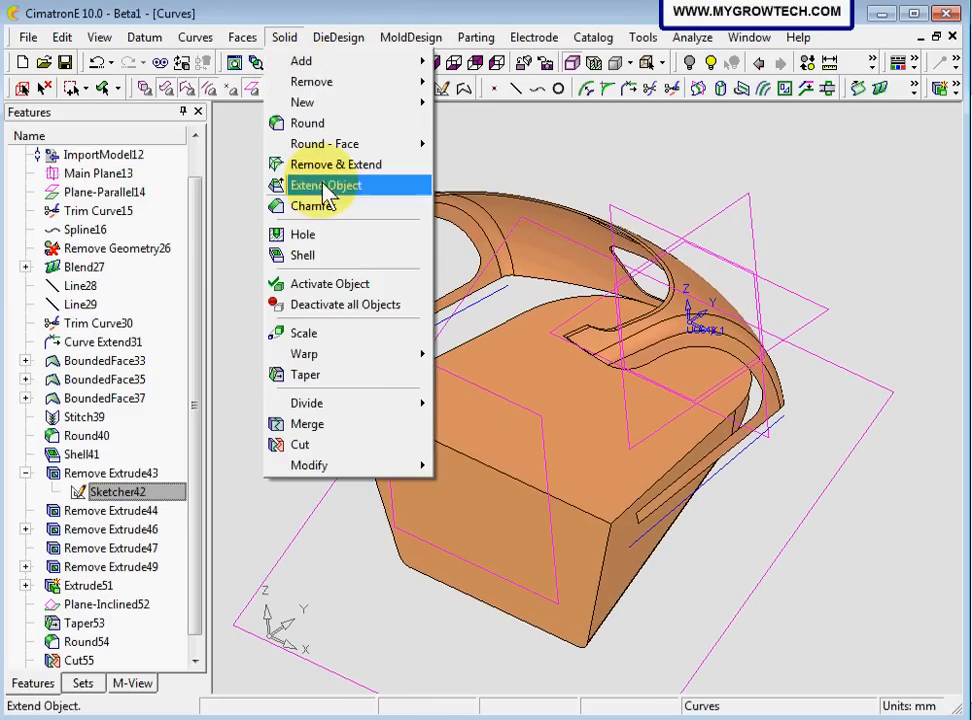
pyautogui.click(312, 376)
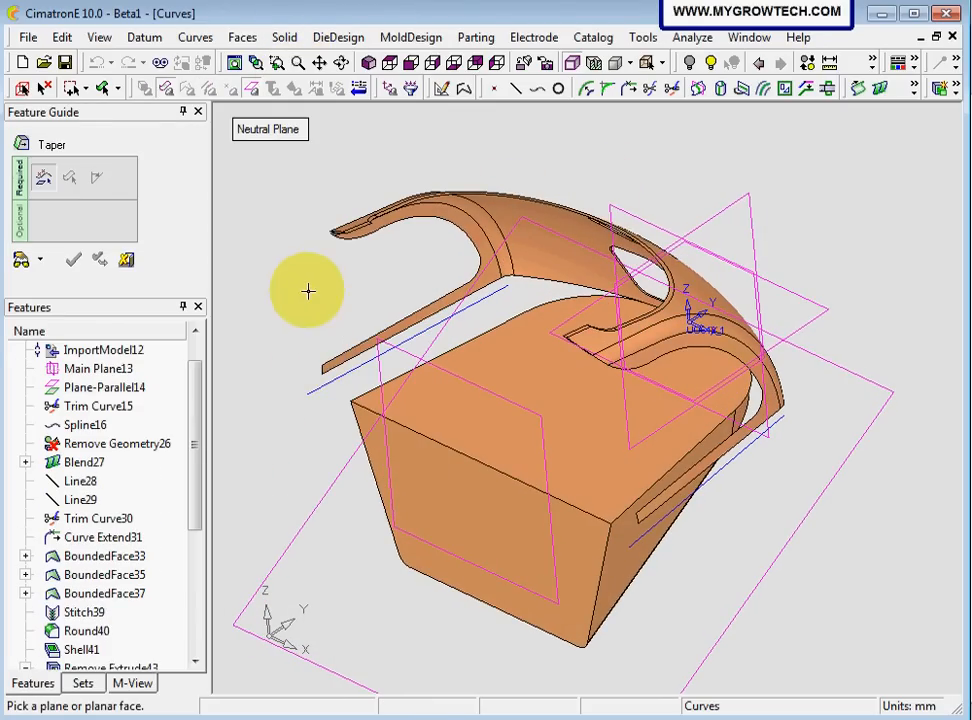
pyautogui.click(645, 225)
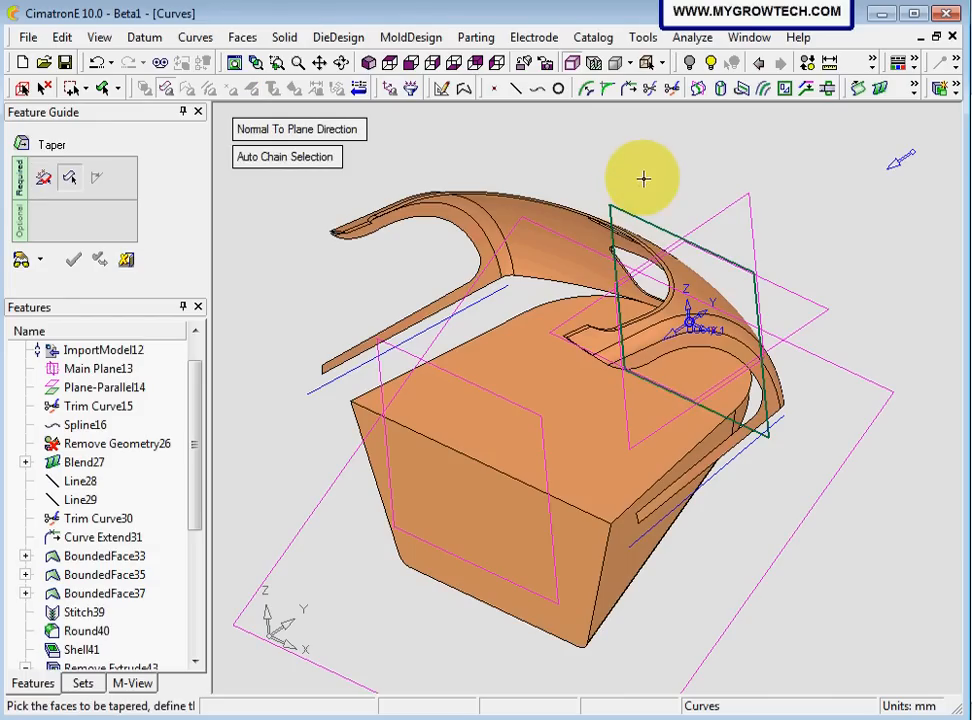
pyautogui.click(532, 402)
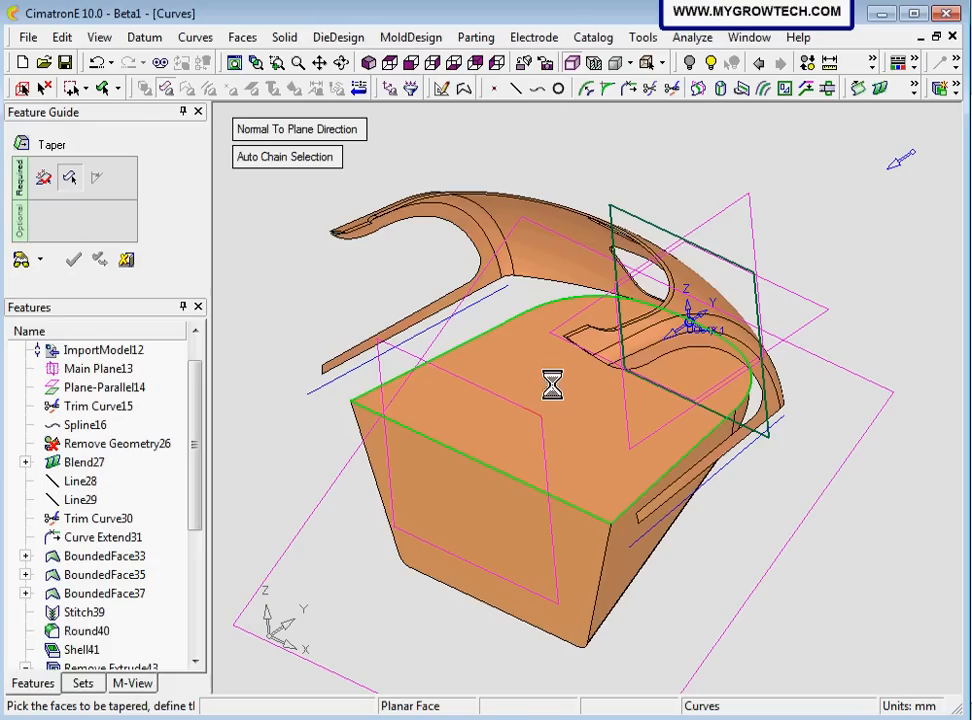
pyautogui.click(525, 392)
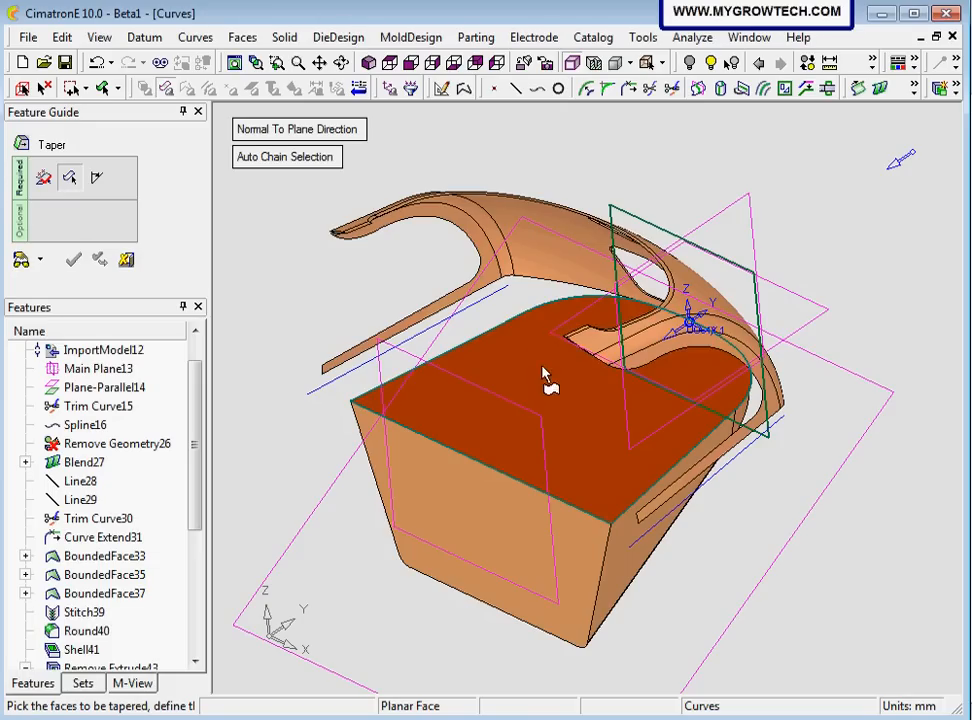
pyautogui.moveTo(495, 290); pyautogui.dragTo(332, 291, button='middle')
pyautogui.middleClick(332, 291)
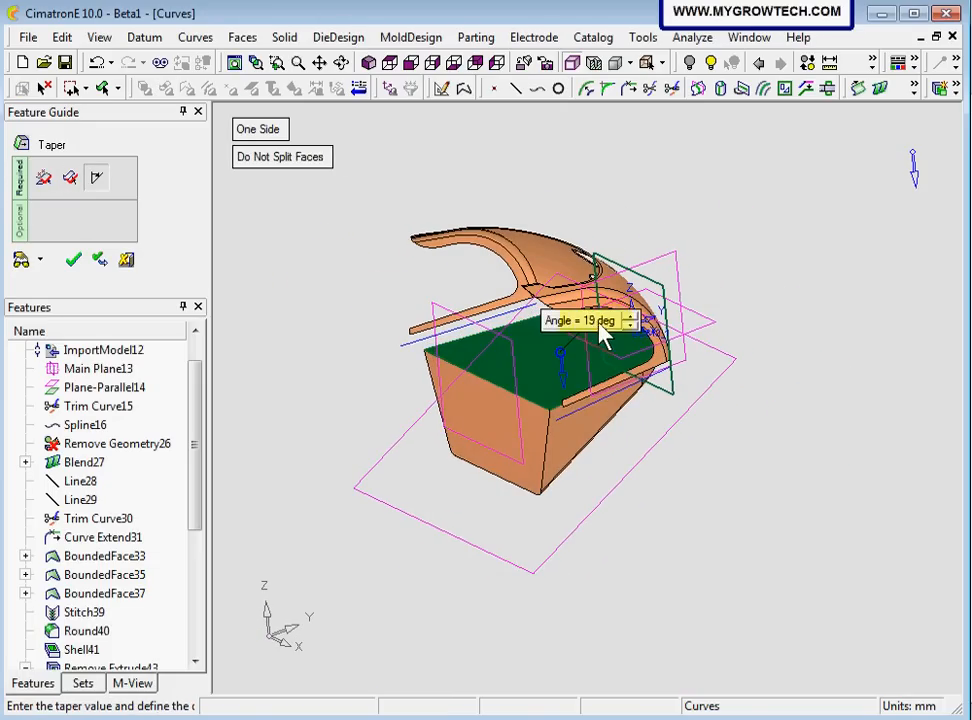
# Set the taper angle to 3 degrees, preview it, check it in the side view and apply it
pyautogui.write('3')
pyautogui.press('Return')
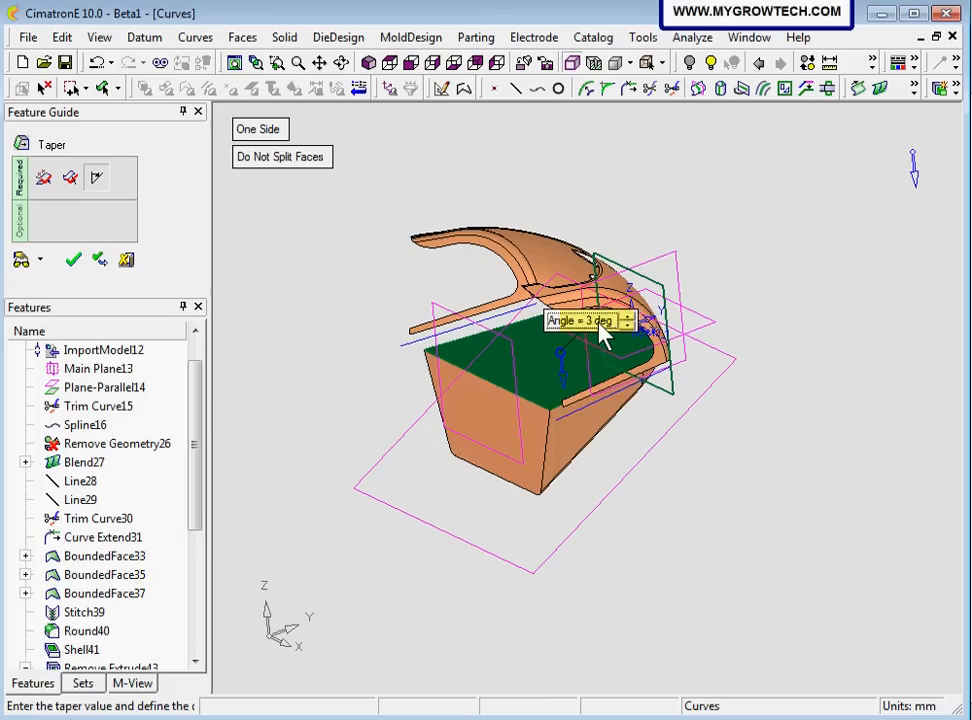
pyautogui.click(22, 262)
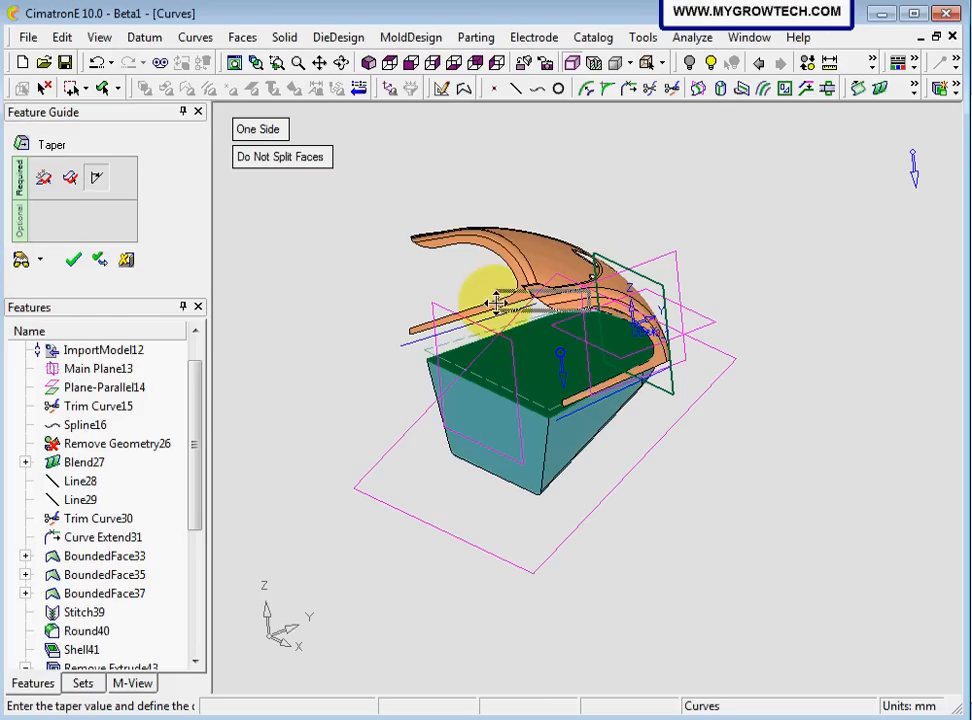
pyautogui.moveTo(612, 217); pyautogui.dragTo(315, 292, button='middle')
pyautogui.click(411, 63)
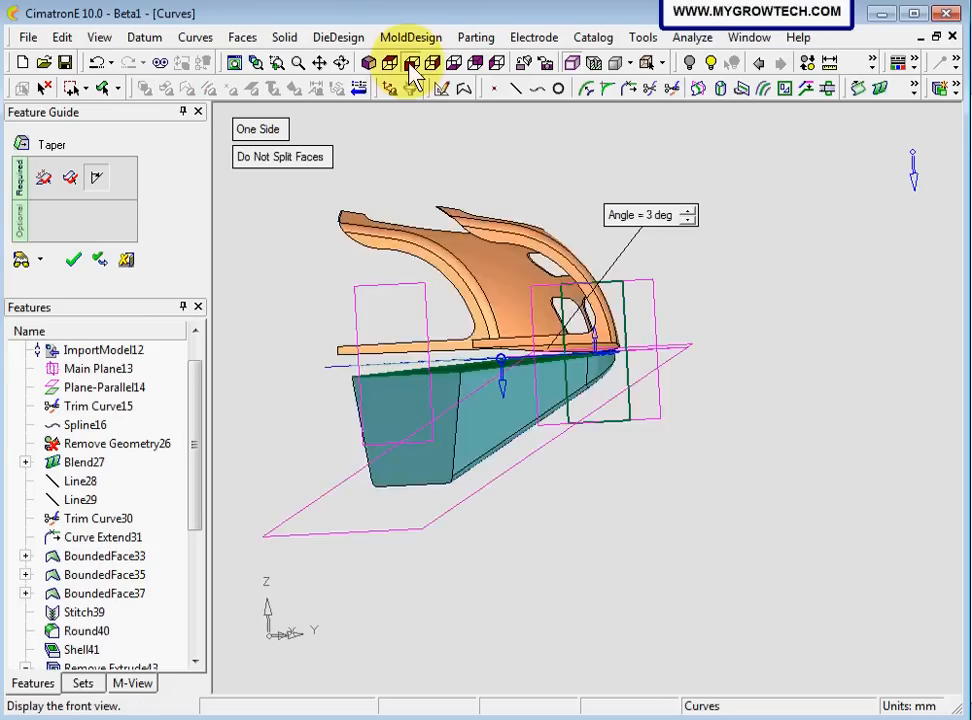
pyautogui.click(430, 63)
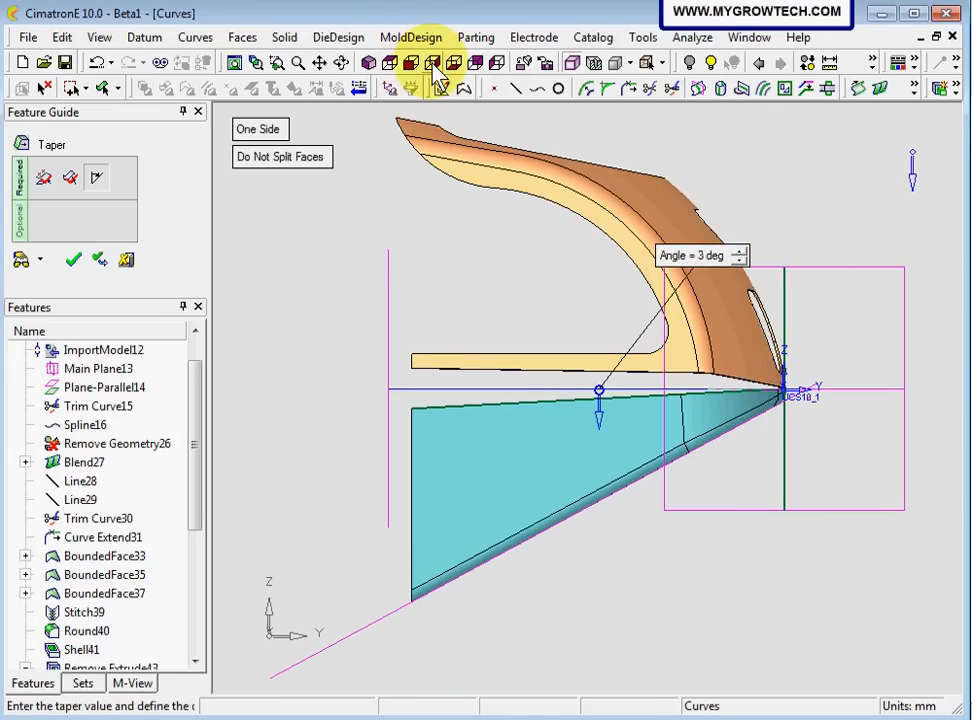
pyautogui.click(75, 260)
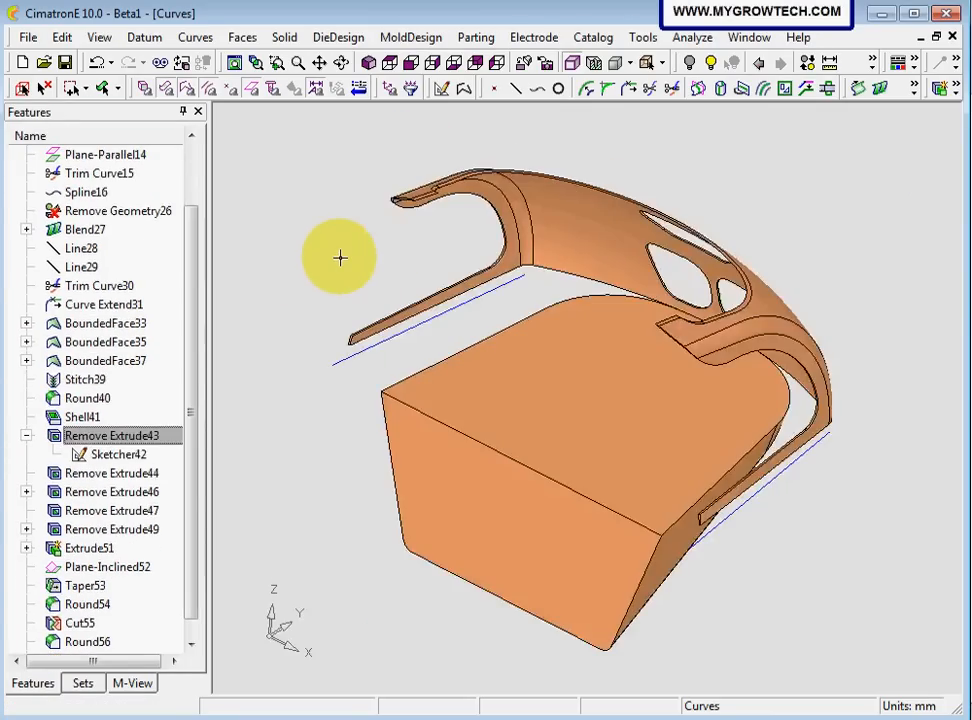
# Start Remove Geometry and select the block's flat top face
pyautogui.scroll(3, 430, 470)
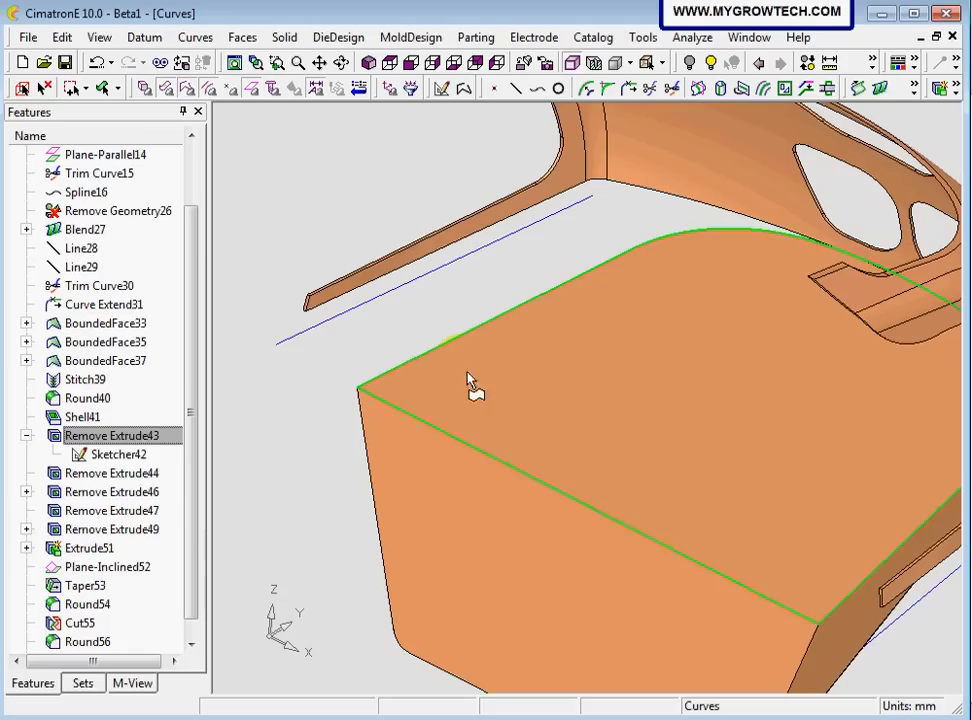
pyautogui.rightClick(382, 170)
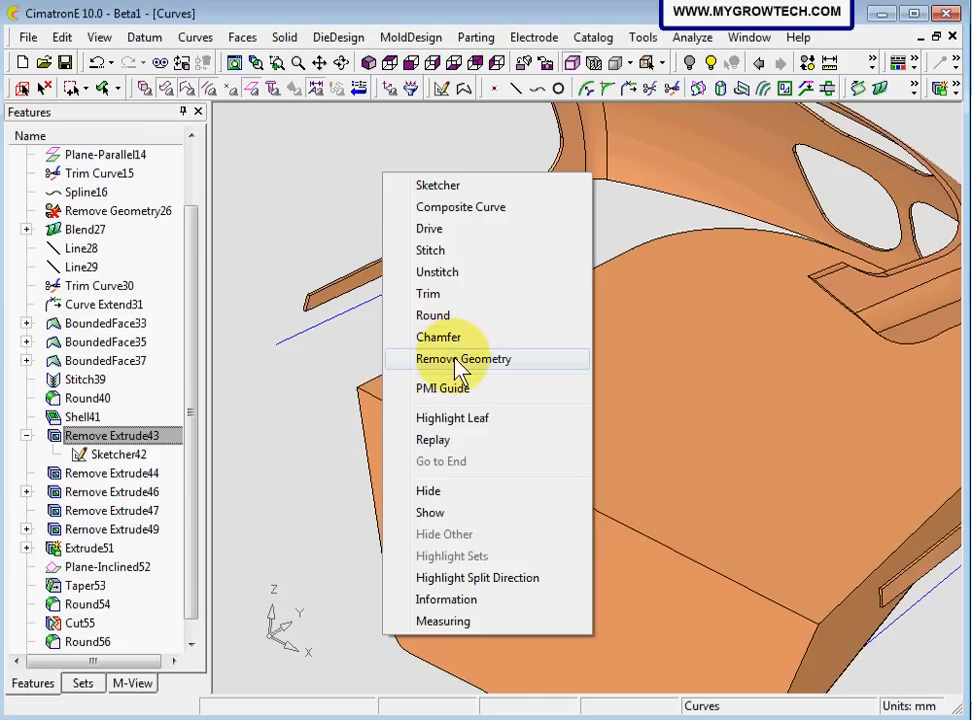
pyautogui.click(455, 360)
pyautogui.click(546, 391)
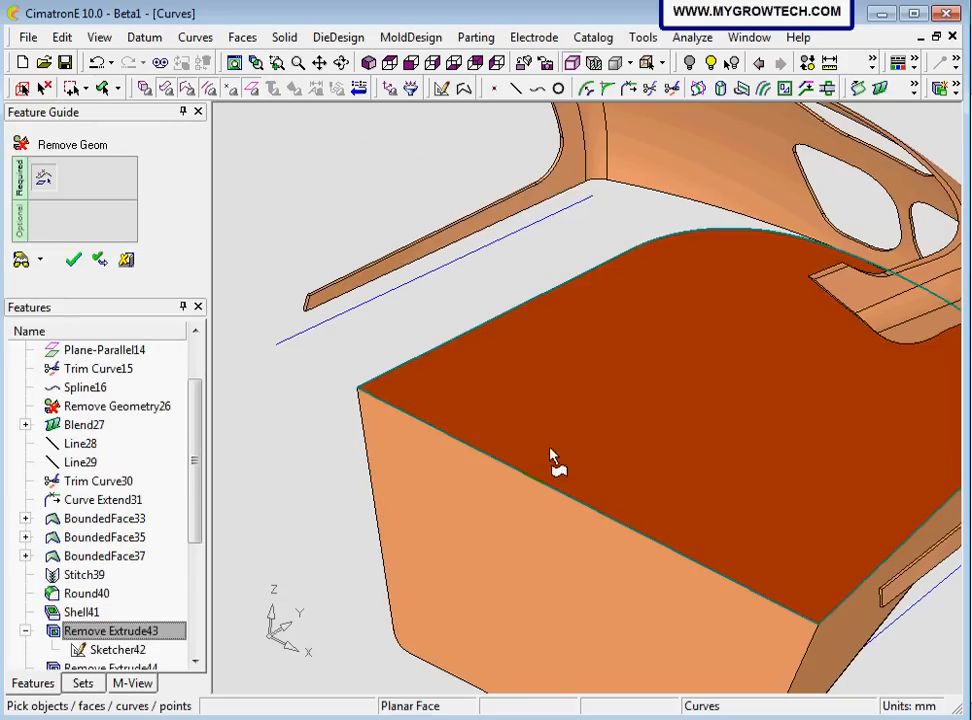
# Add the shell's narrow bottom rim face beside the block to the Remove Geometry selection and apply the removal
pyautogui.keyDown('ctrl'); pyautogui.moveTo(434, 449); pyautogui.dragTo(602, 532, button='middle'); pyautogui.keyUp('ctrl')
pyautogui.scroll(5, 421, 347)
pyautogui.keyDown('ctrl'); pyautogui.moveTo(421, 347); pyautogui.dragTo(763, 440, button='middle'); pyautogui.keyUp('ctrl')
pyautogui.keyDown('ctrl'); pyautogui.moveTo(614, 430); pyautogui.dragTo(547, 289); pyautogui.keyUp('ctrl')
pyautogui.click(538, 340)
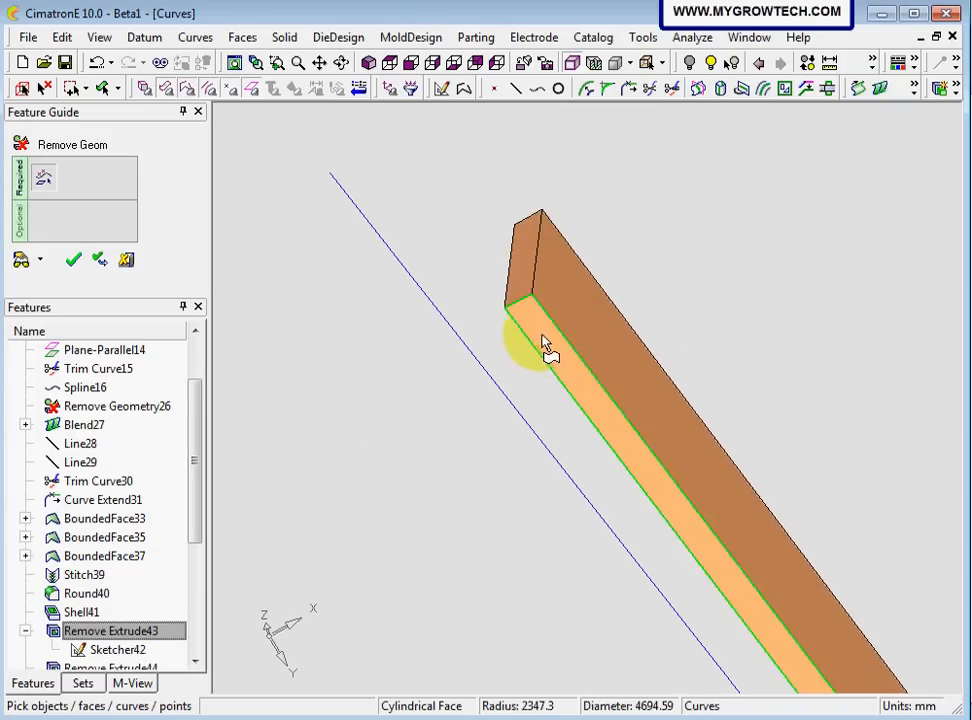
pyautogui.click(540, 331)
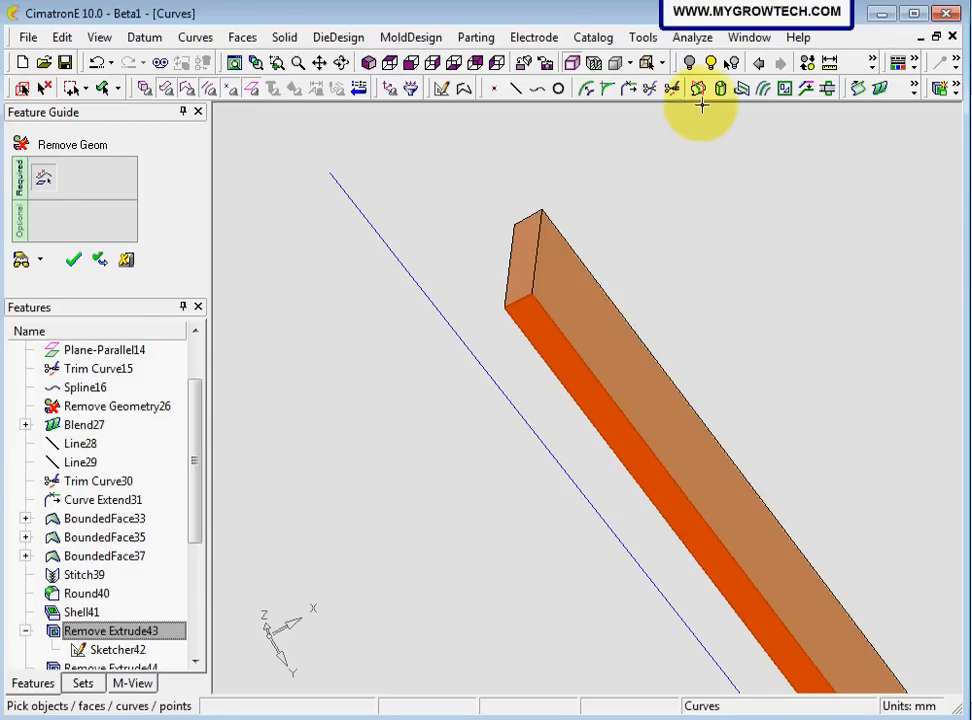
pyautogui.click(712, 64)
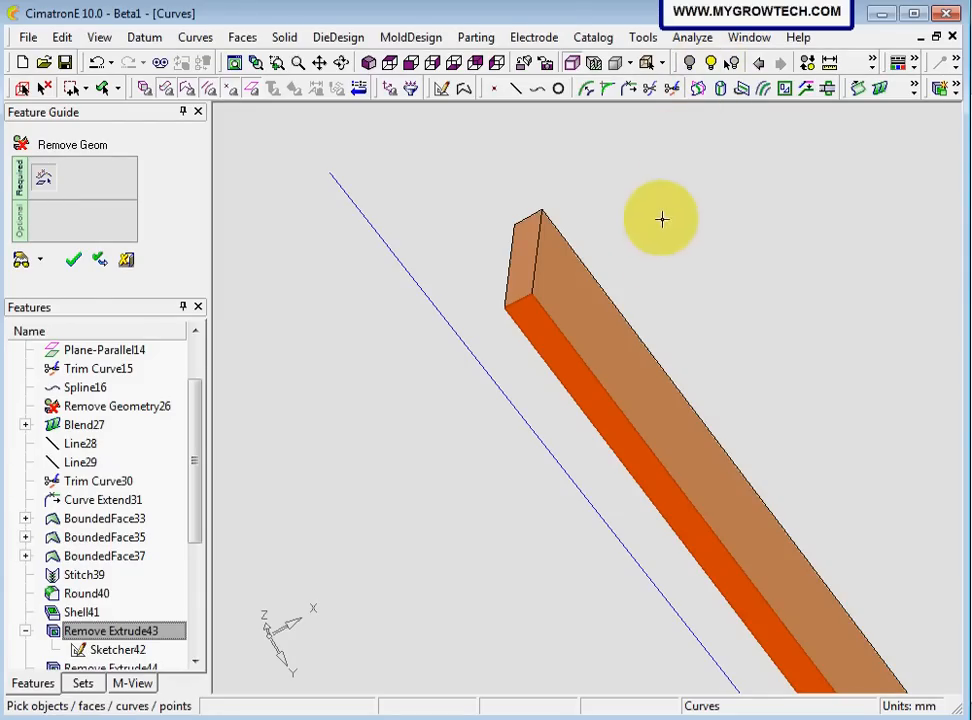
pyautogui.moveTo(638, 216); pyautogui.dragTo(492, 256, button='middle')
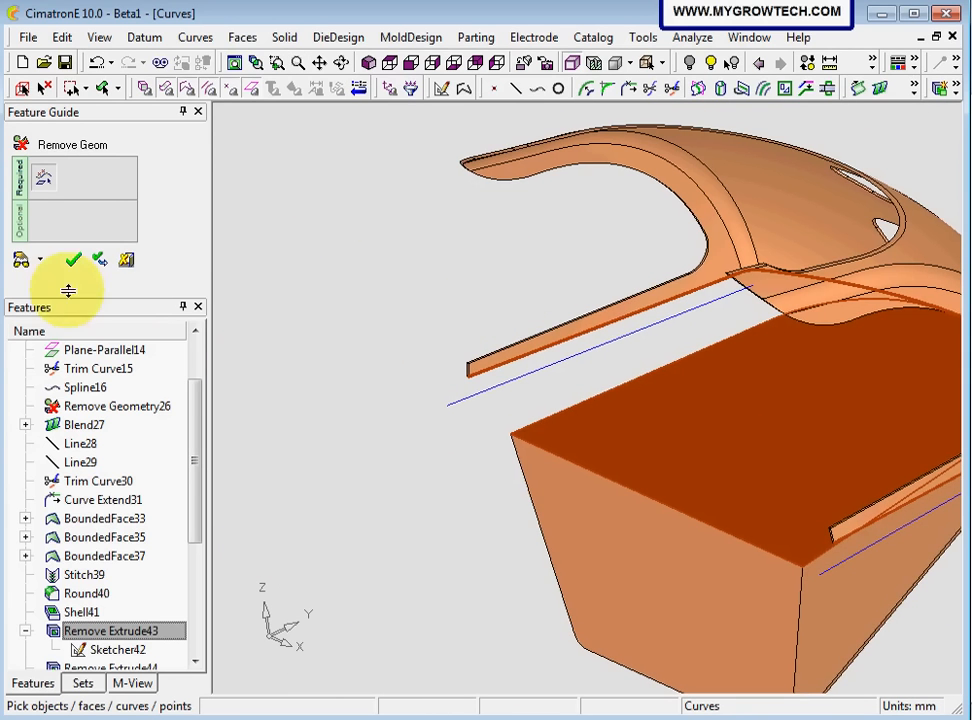
pyautogui.click(73, 259)
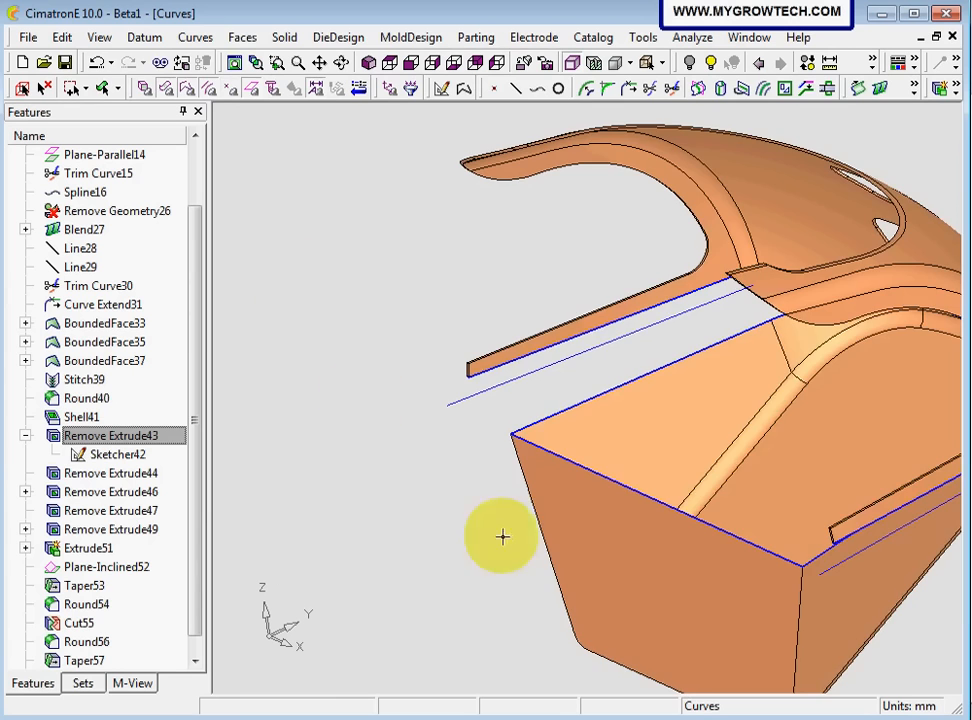
# Examine the open edges of the block's top and the shell's bottom rim from several angles
pyautogui.keyDown('ctrl'); pyautogui.moveTo(501, 536); pyautogui.dragTo(521, 412, button='right'); pyautogui.keyUp('ctrl')
pyautogui.keyDown('ctrl'); pyautogui.moveTo(614, 452); pyautogui.dragTo(470, 316, button='middle'); pyautogui.keyUp('ctrl')
pyautogui.keyDown('ctrl'); pyautogui.moveTo(440, 454); pyautogui.dragTo(470, 179, button='right'); pyautogui.keyUp('ctrl')
pyautogui.keyDown('ctrl'); pyautogui.moveTo(254, 383); pyautogui.dragTo(491, 385, button='middle'); pyautogui.keyUp('ctrl')
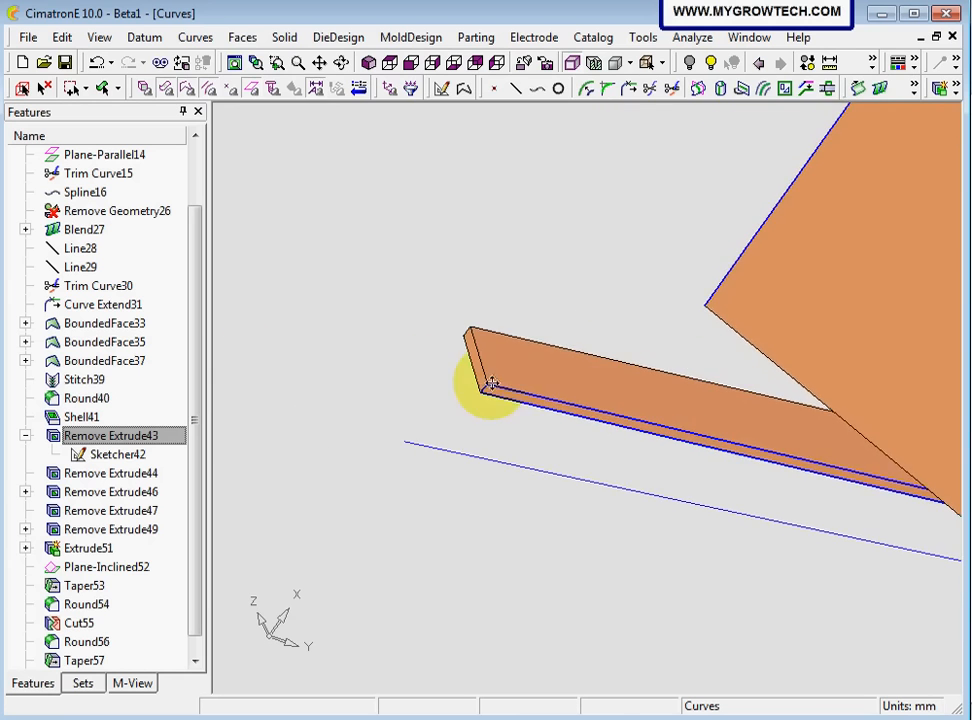
pyautogui.keyDown('ctrl'); pyautogui.moveTo(580, 240); pyautogui.dragTo(614, 426, button='right'); pyautogui.keyUp('ctrl')
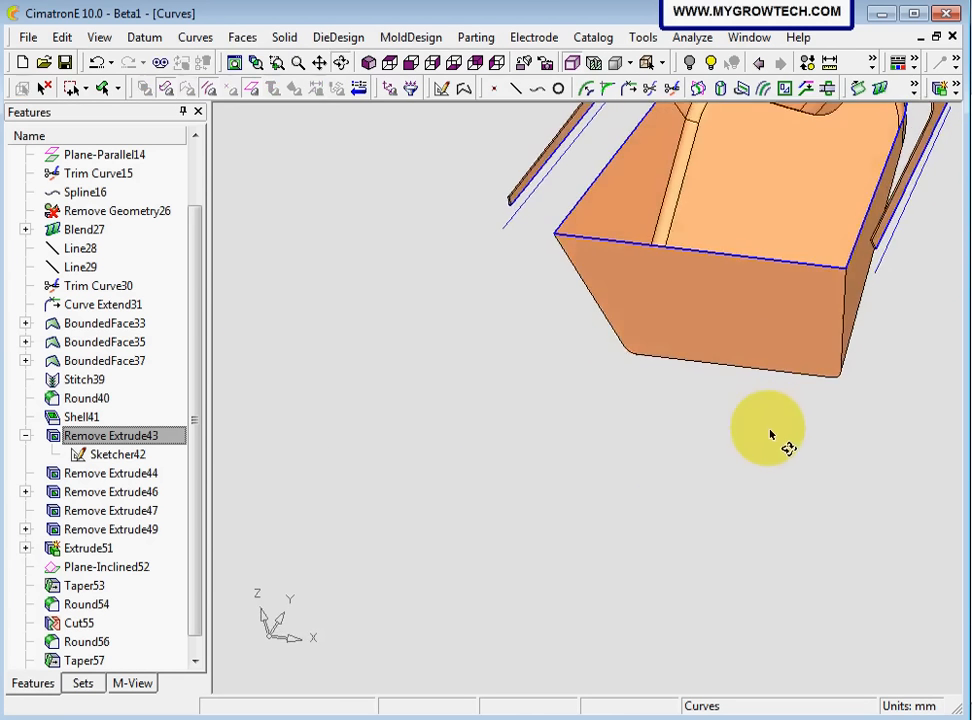